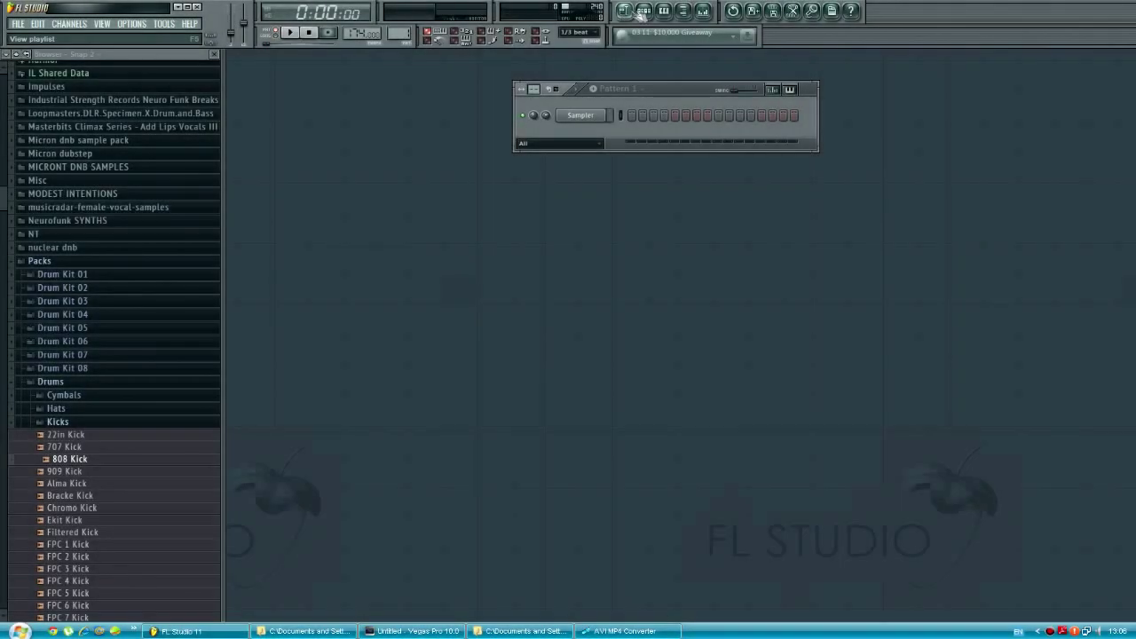
Show the playlist and load the 808 Kick sample into a new Fruity Granulizer channel.
click(628, 11)
click(645, 14)
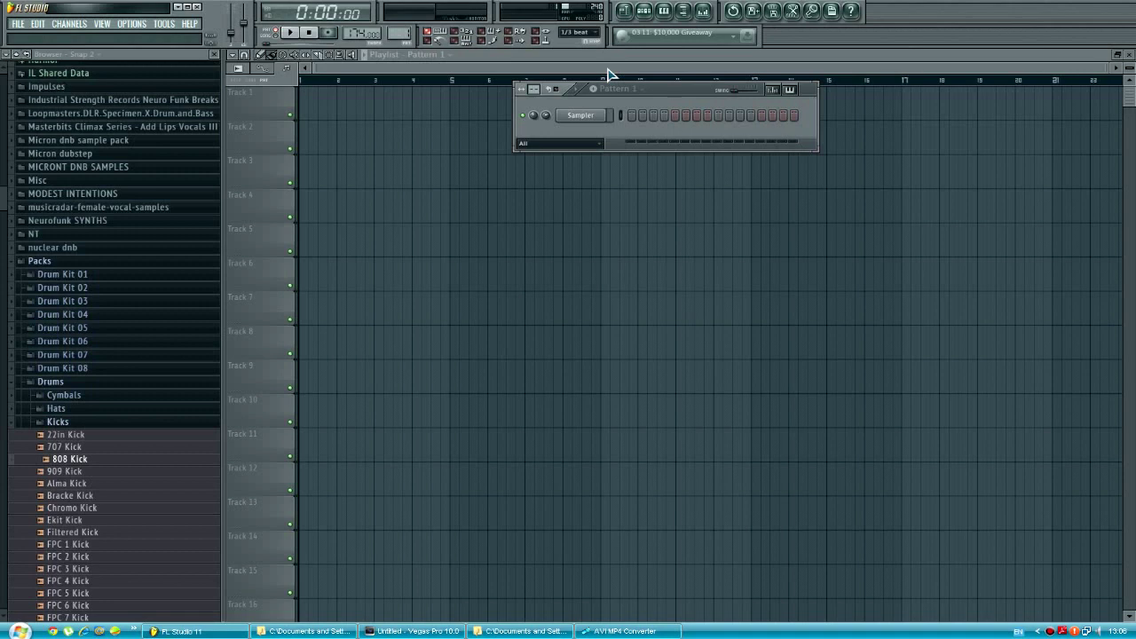
right_click(89, 464)
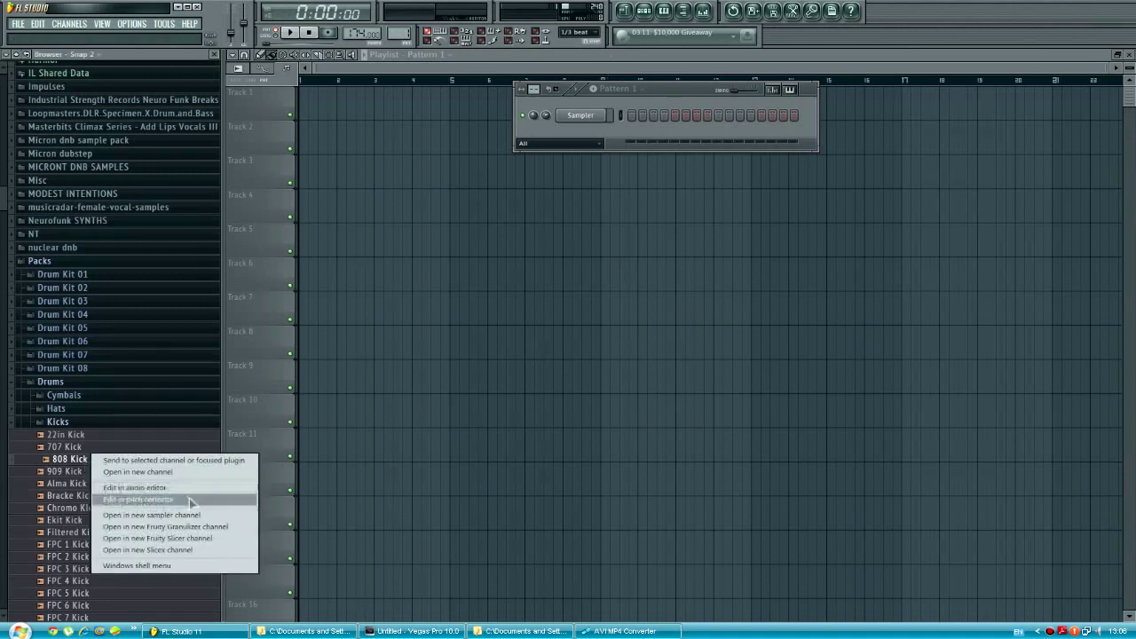
click(168, 529)
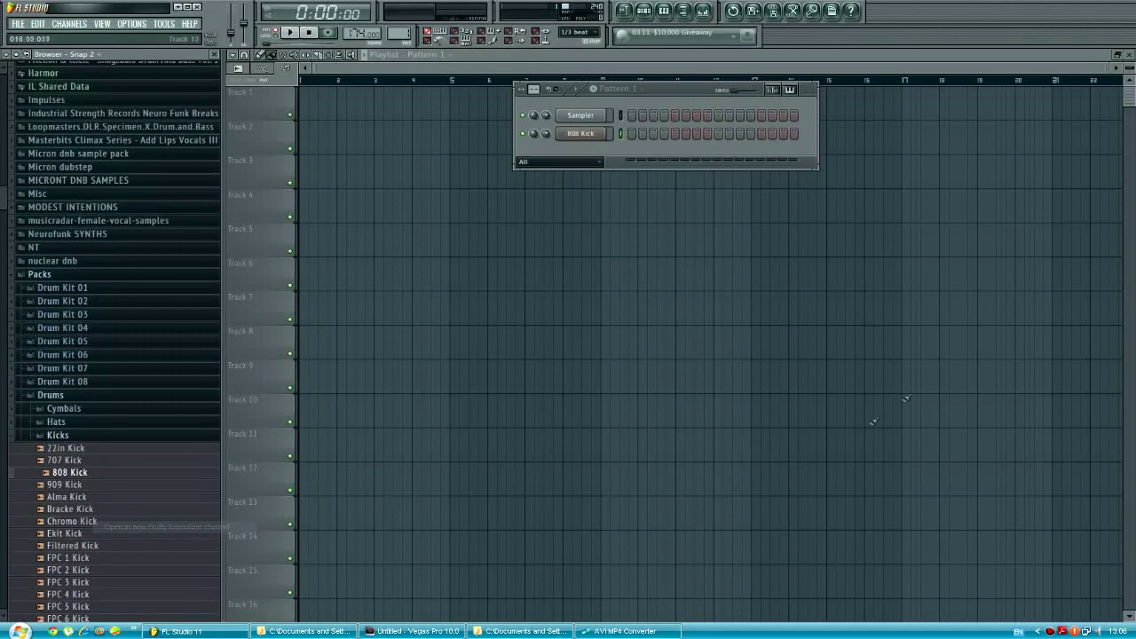
Open the 808 Kick channel settings and move them and the step sequencer closer to the centre of the workspace.
click(595, 134)
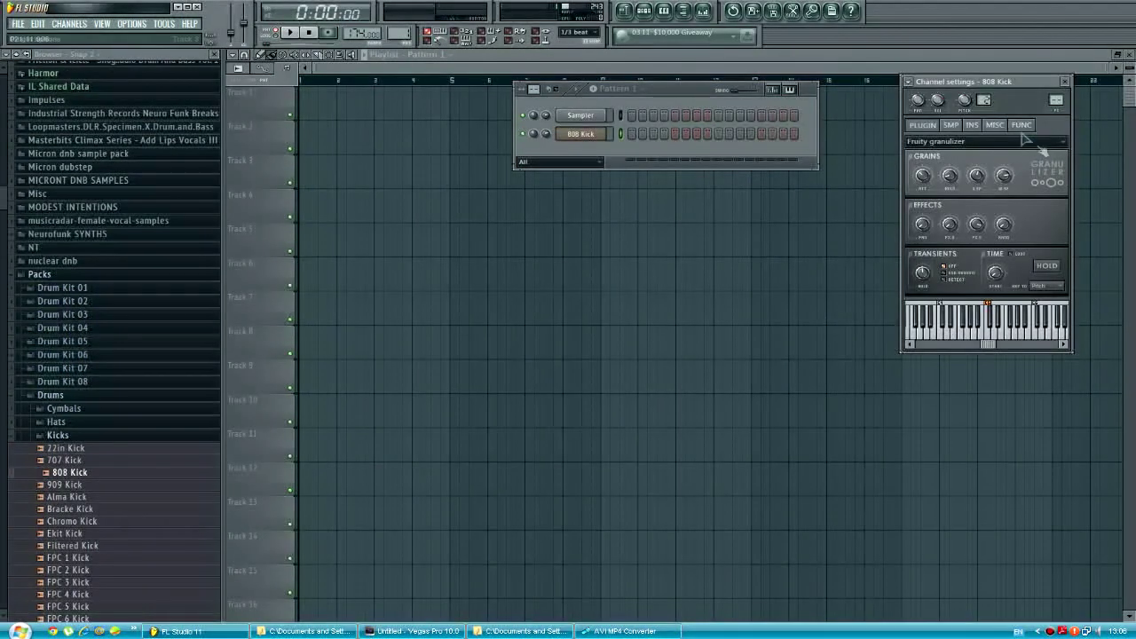
drag(691, 89, 570, 135)
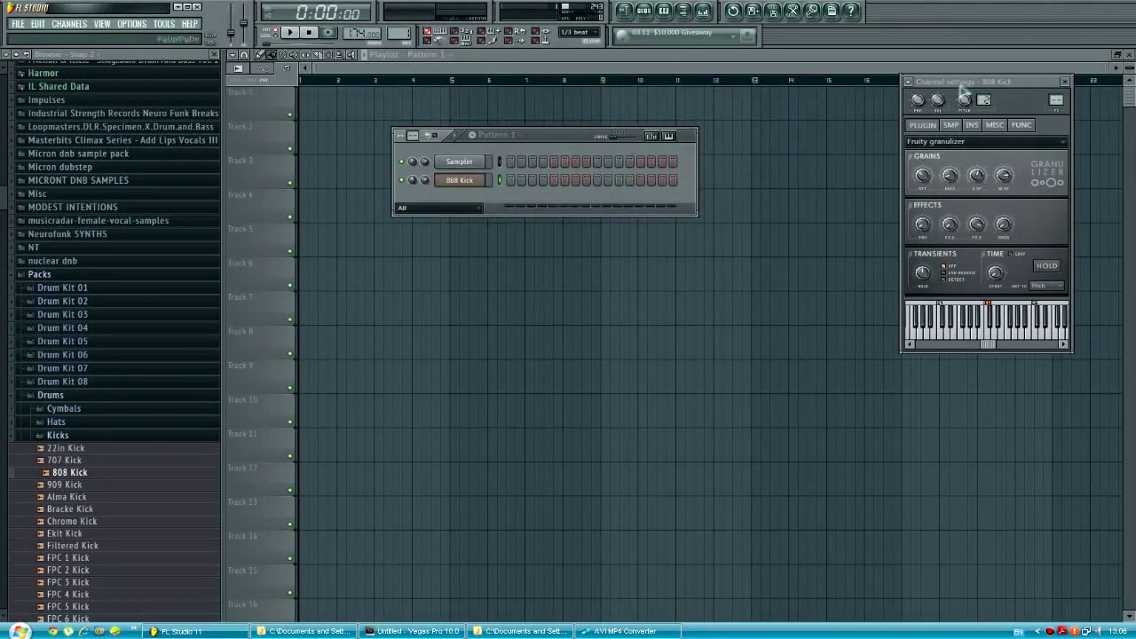
drag(959, 83, 869, 160)
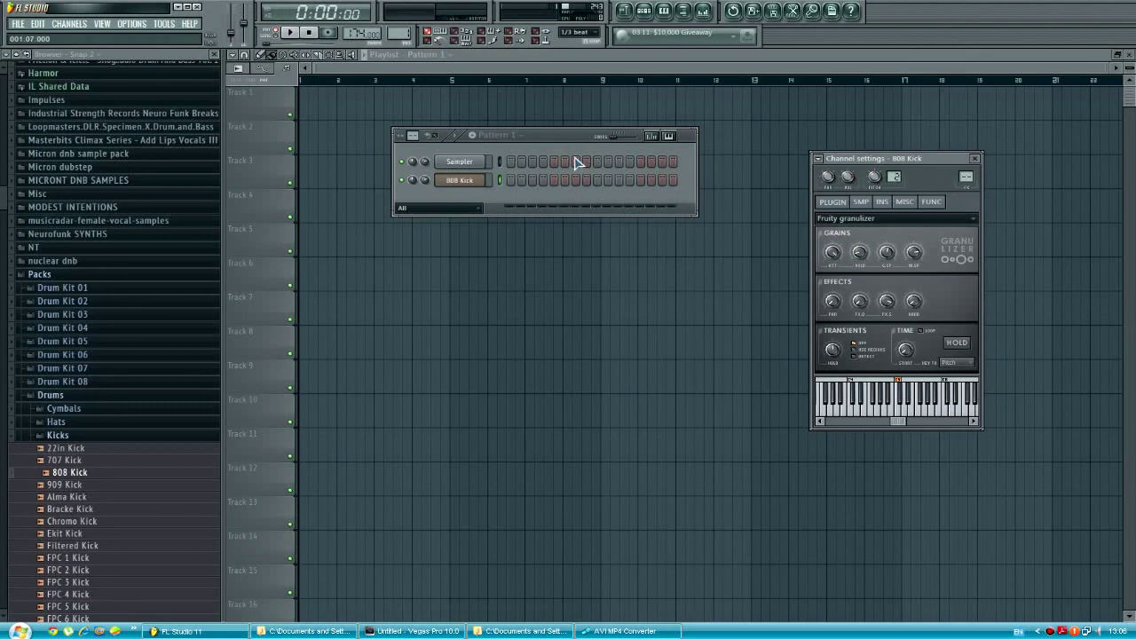
Open the piano roll for the 808 Kick channel and place it below the step sequencer.
right_click(474, 184)
click(528, 283)
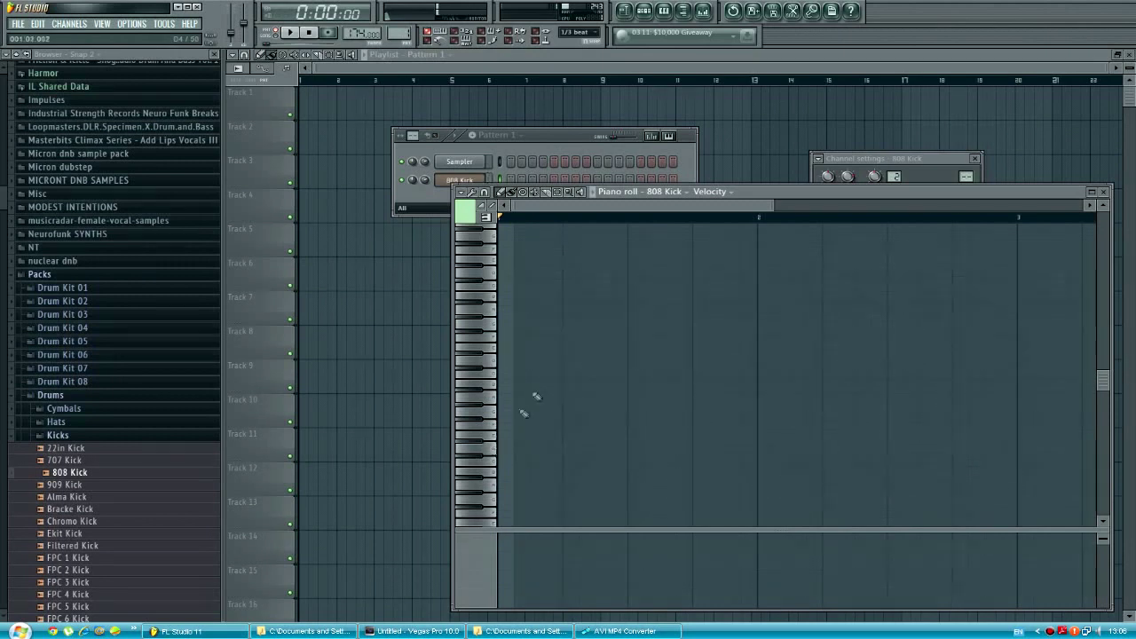
drag(577, 124, 513, 91)
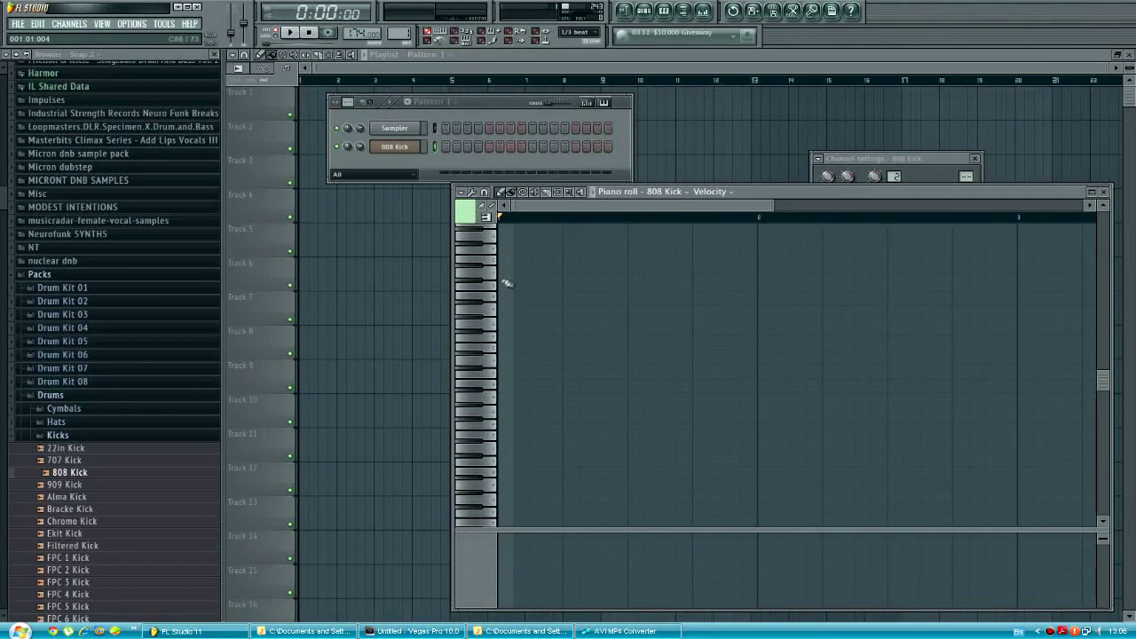
drag(620, 194, 459, 195)
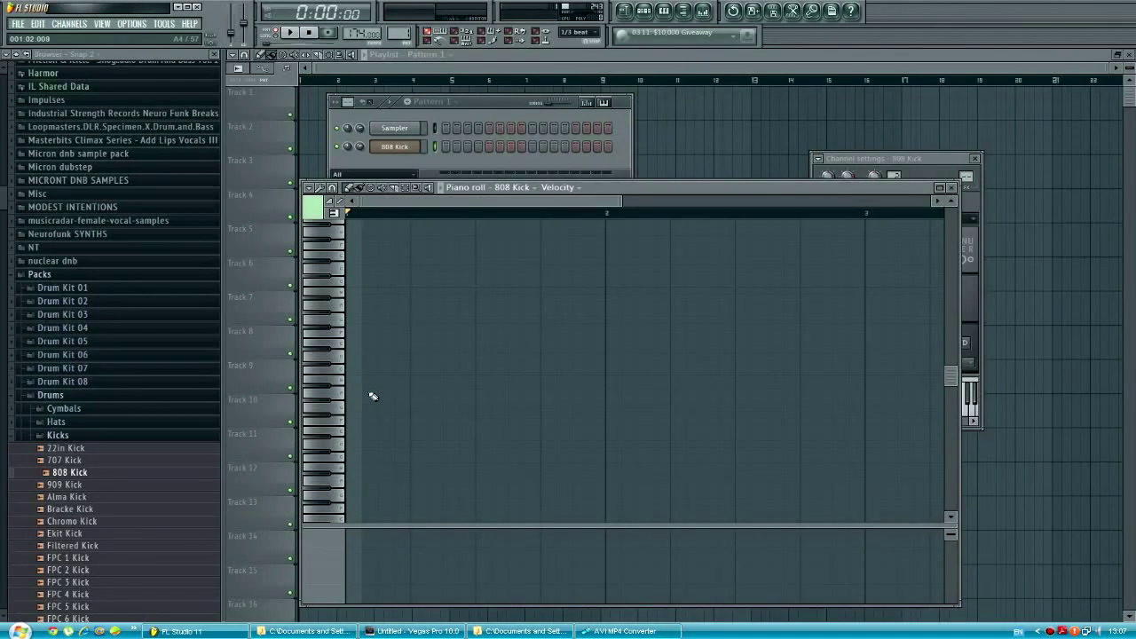
Draw two back-to-back A4 notes, each six steps long, from the start of bar 1.
drag(380, 399, 348, 396)
drag(427, 392, 443, 394)
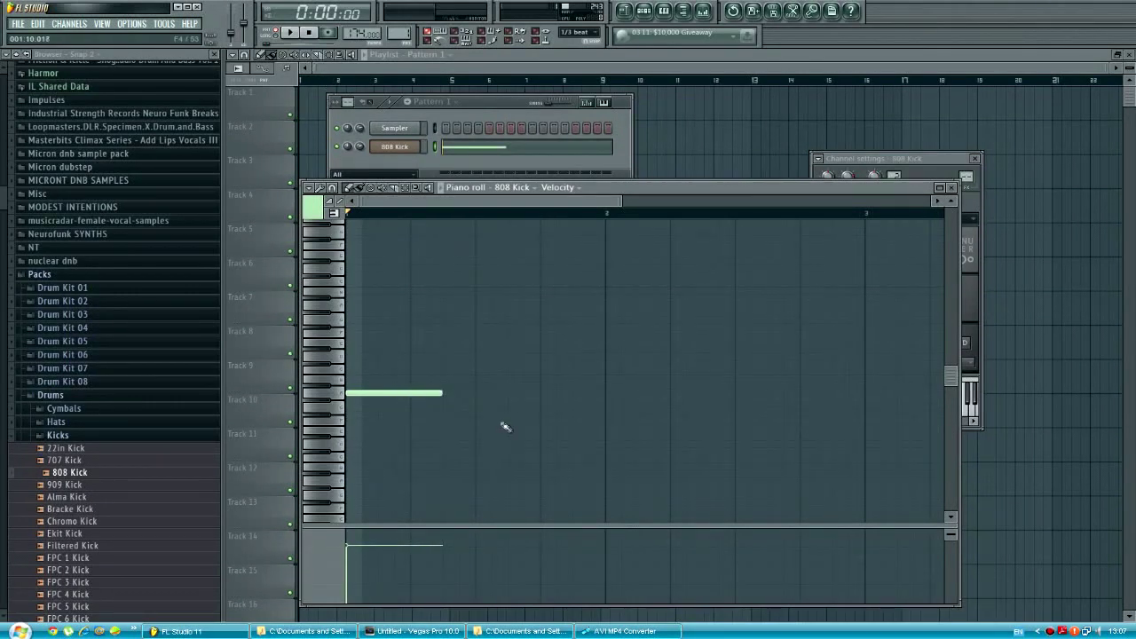
click(463, 394)
right_click(462, 394)
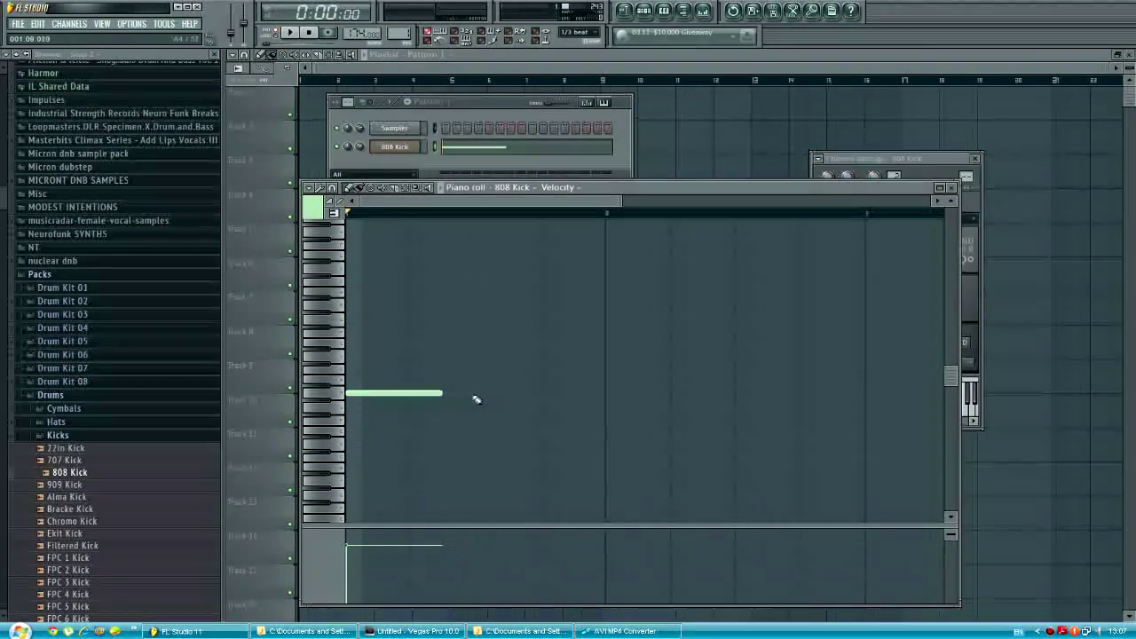
click(450, 394)
Add an E5 note after the two A4 notes, shorten it to end at bar 2, and play the pattern.
click(545, 393)
right_click(545, 394)
click(545, 342)
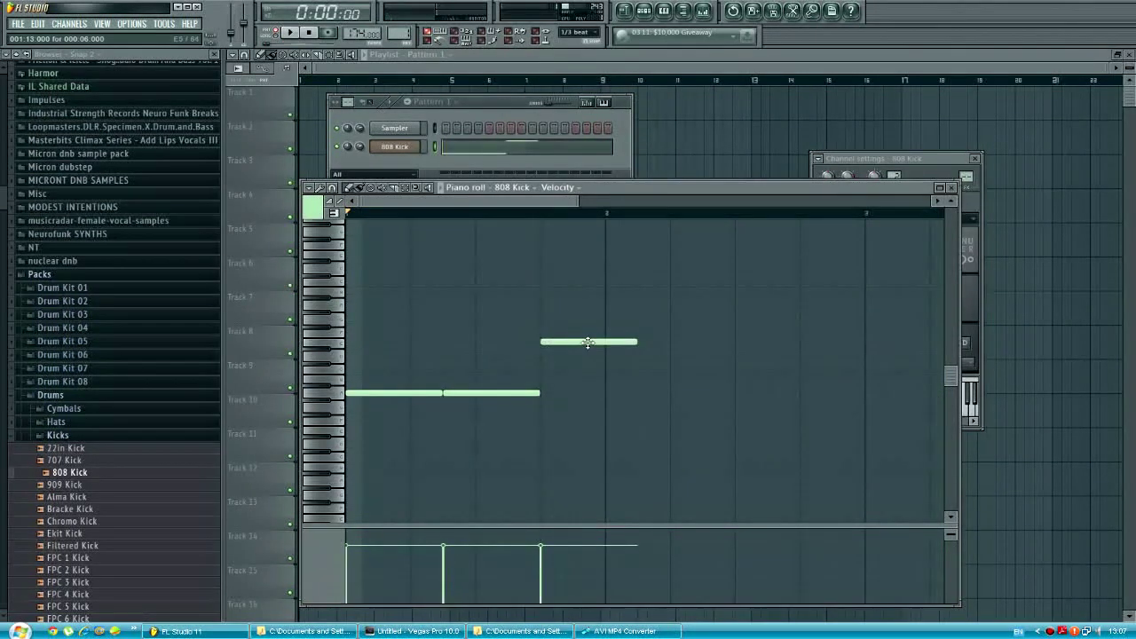
drag(634, 342, 611, 342)
key(space)
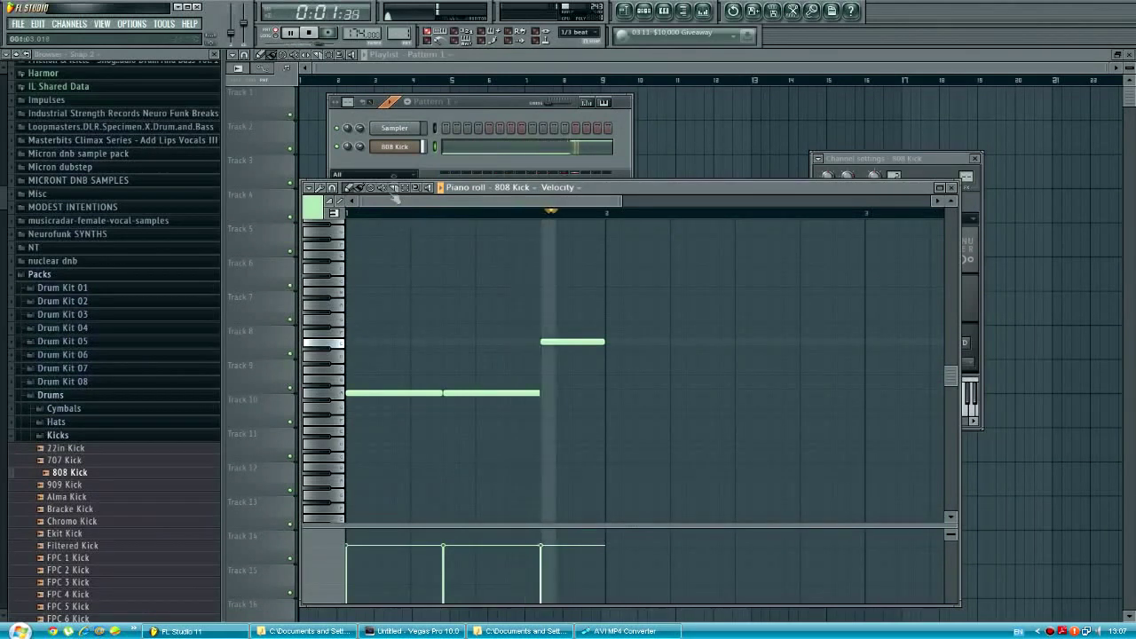
click(399, 147)
key(space)
Link the selected 808 Kick channel to the first insert track of the mixer.
key(F9)
click(476, 391)
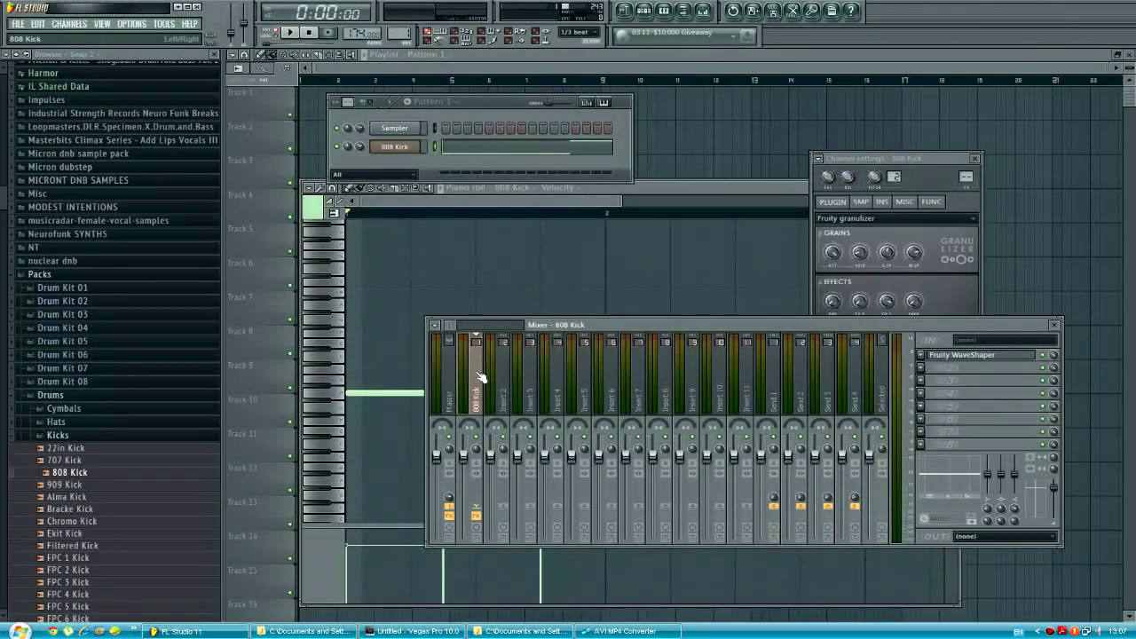
right_click(482, 382)
mouse_move(529, 379)
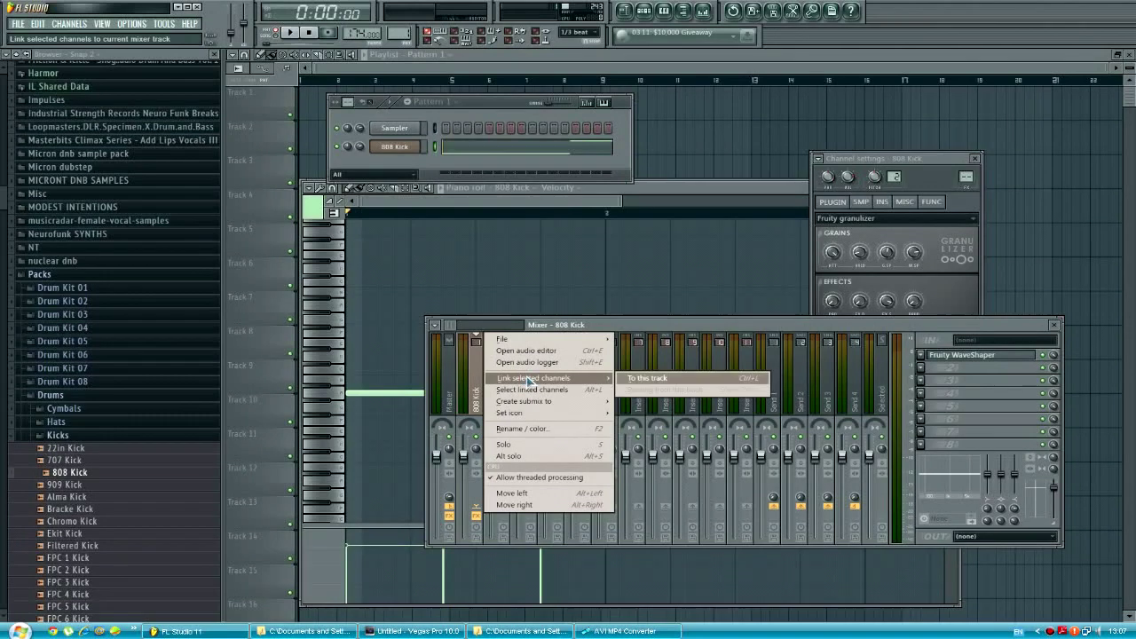
click(673, 382)
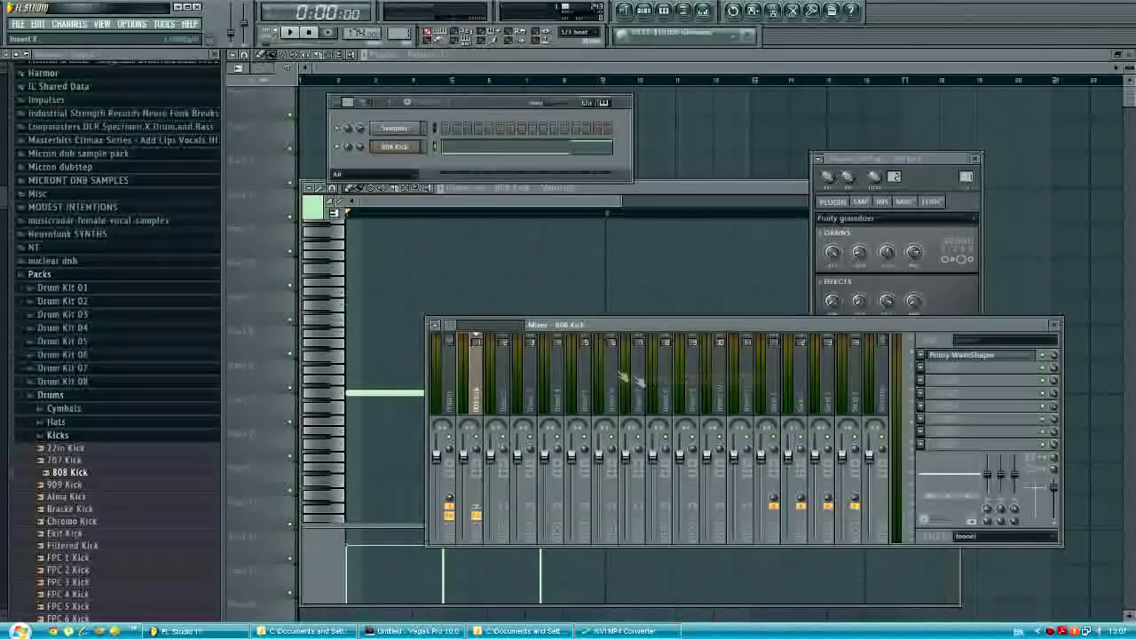
Load a fresh Fruity WaveShaper into the first effect slot of the 808 Kick mixer track, replacing the existing one.
click(988, 357)
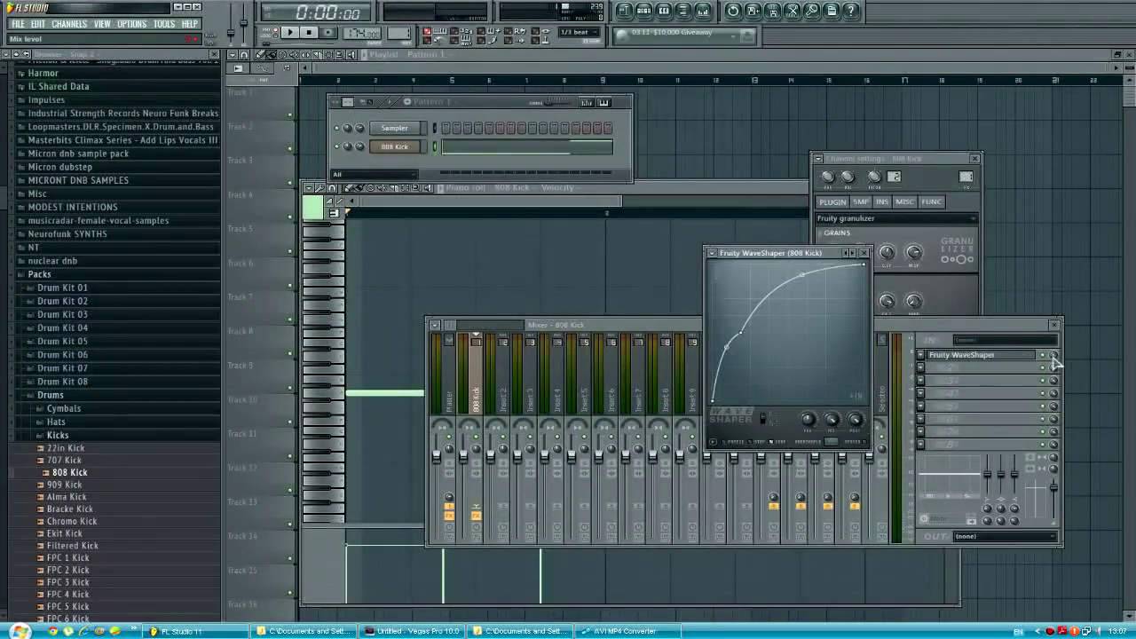
click(922, 356)
mouse_move(948, 370)
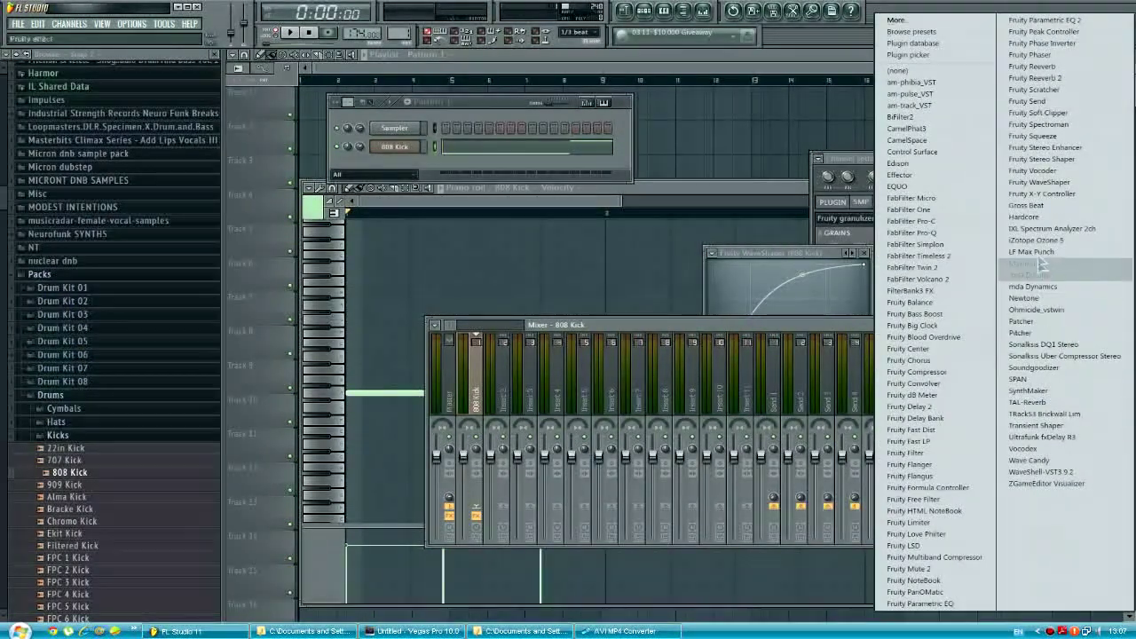
click(1039, 182)
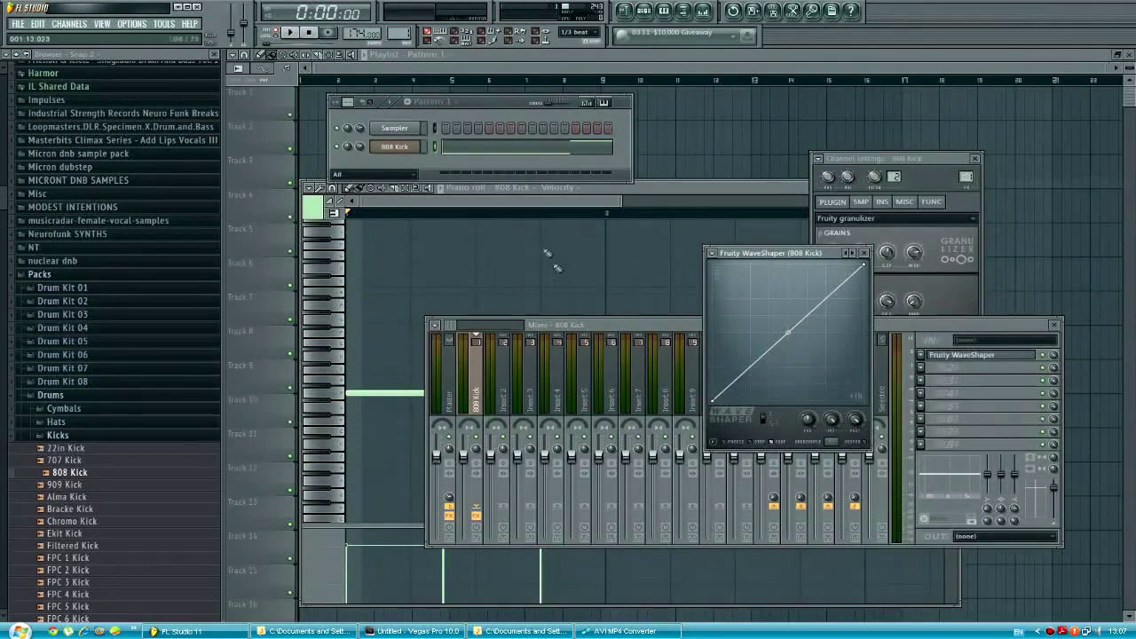
drag(778, 257, 707, 308)
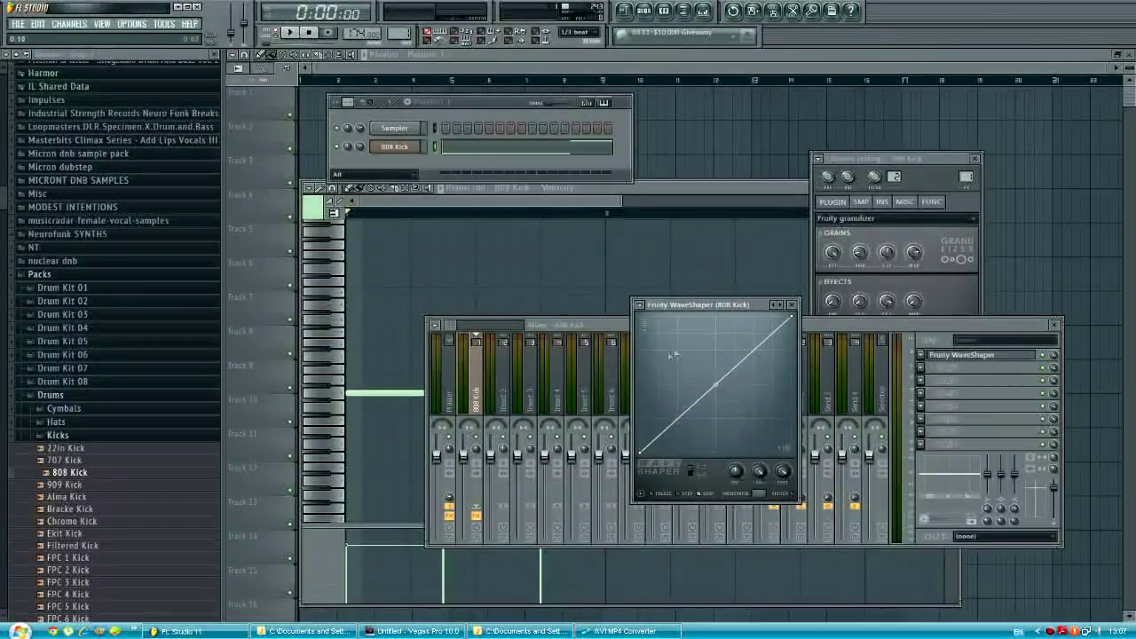
drag(684, 305, 744, 300)
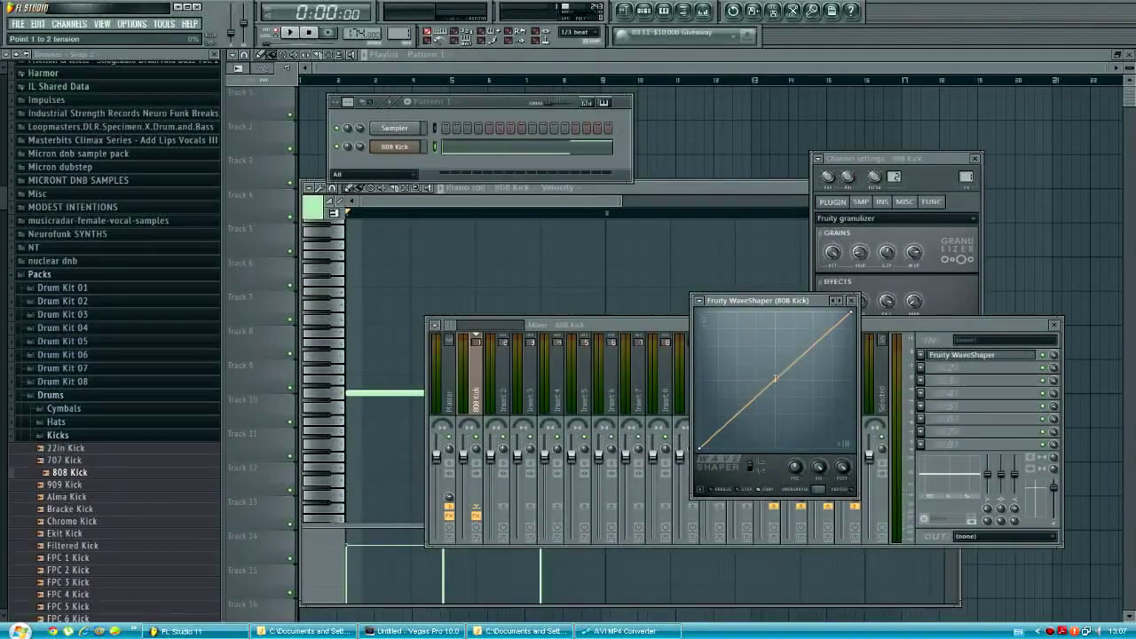
Raise the middle point of the WaveShaper curve almost to the top while auditioning the pattern.
key(space)
drag(775, 379, 775, 324)
key(space)
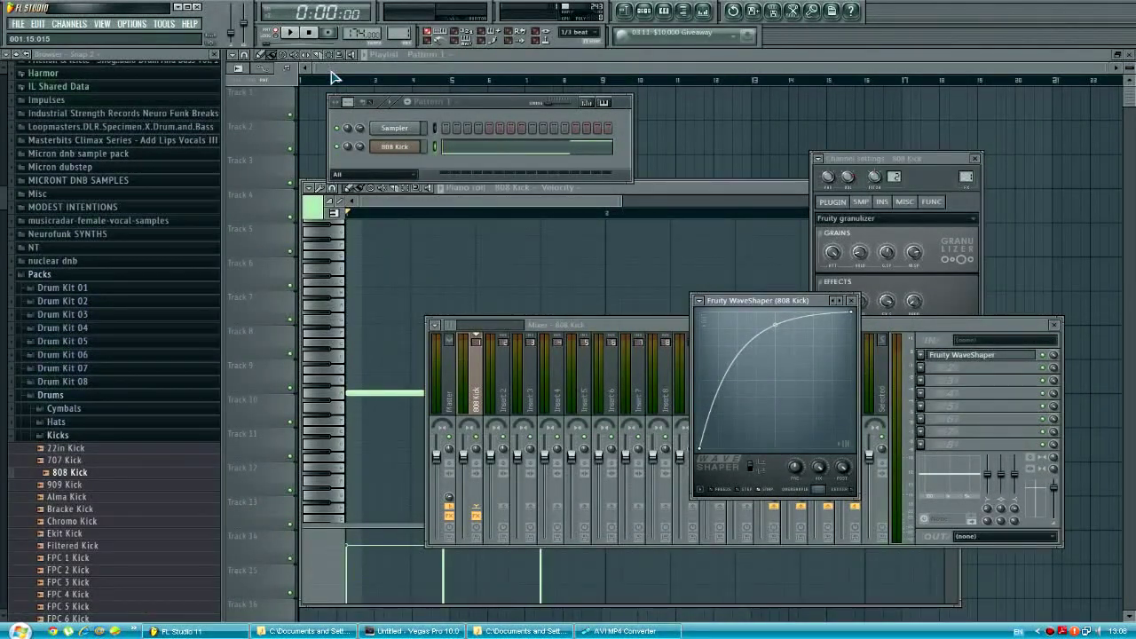
drag(483, 103, 426, 90)
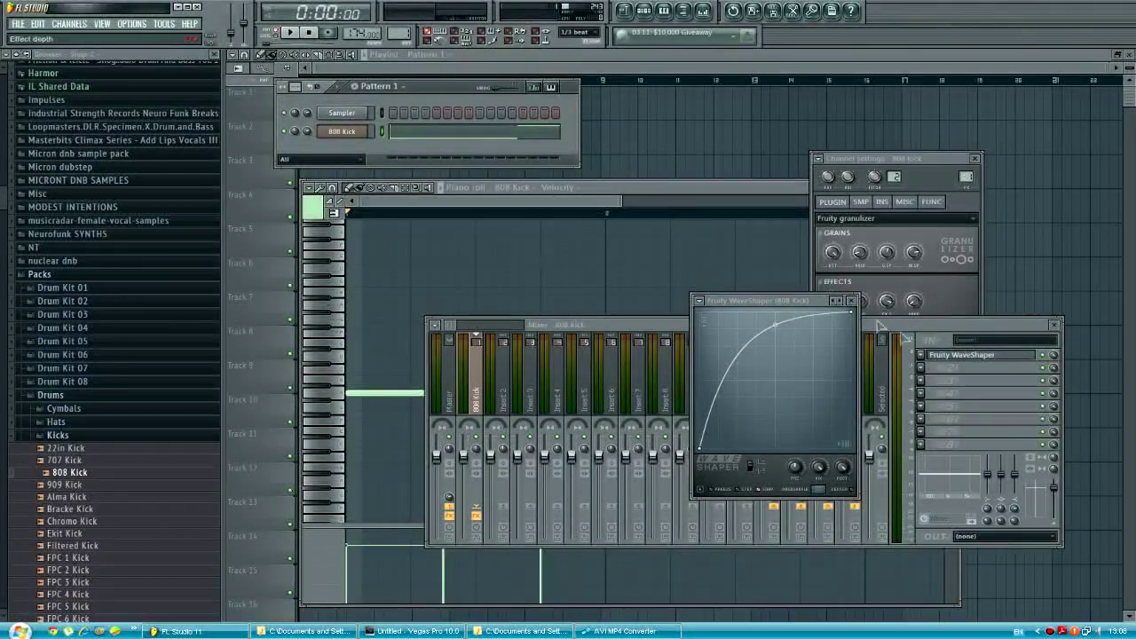
Shape a small kink with two points in the lower part of the WaveShaper curve while the pattern plays.
click(289, 33)
drag(775, 324, 718, 408)
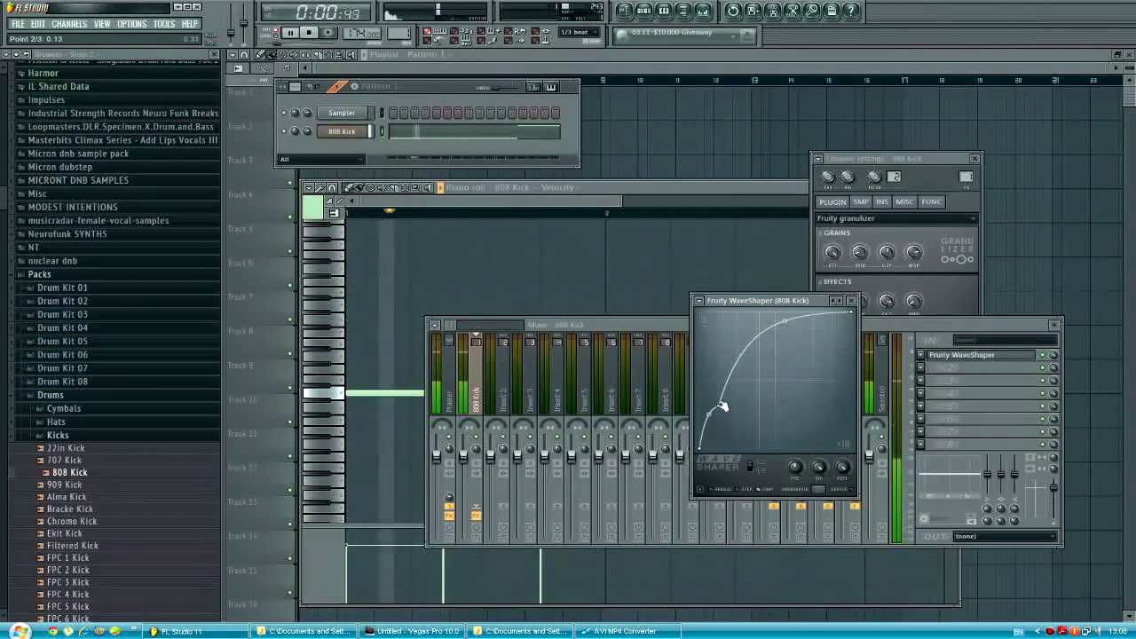
click(309, 33)
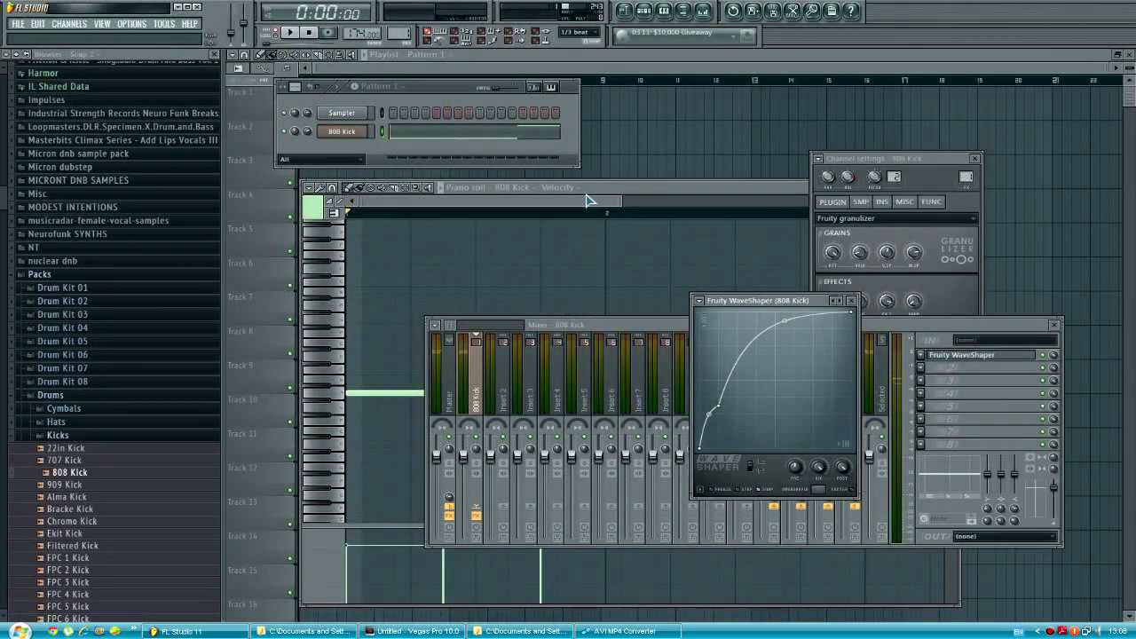
Replace the E5 note with a four-step A4 note ending at bar 2 and play the pattern.
click(586, 200)
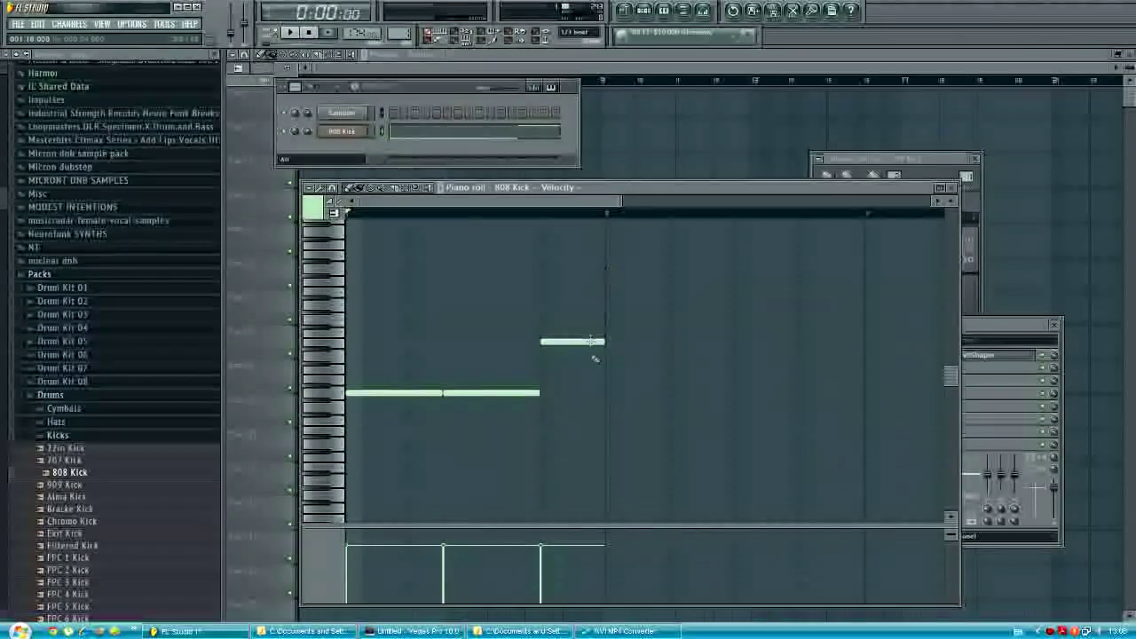
right_click(548, 339)
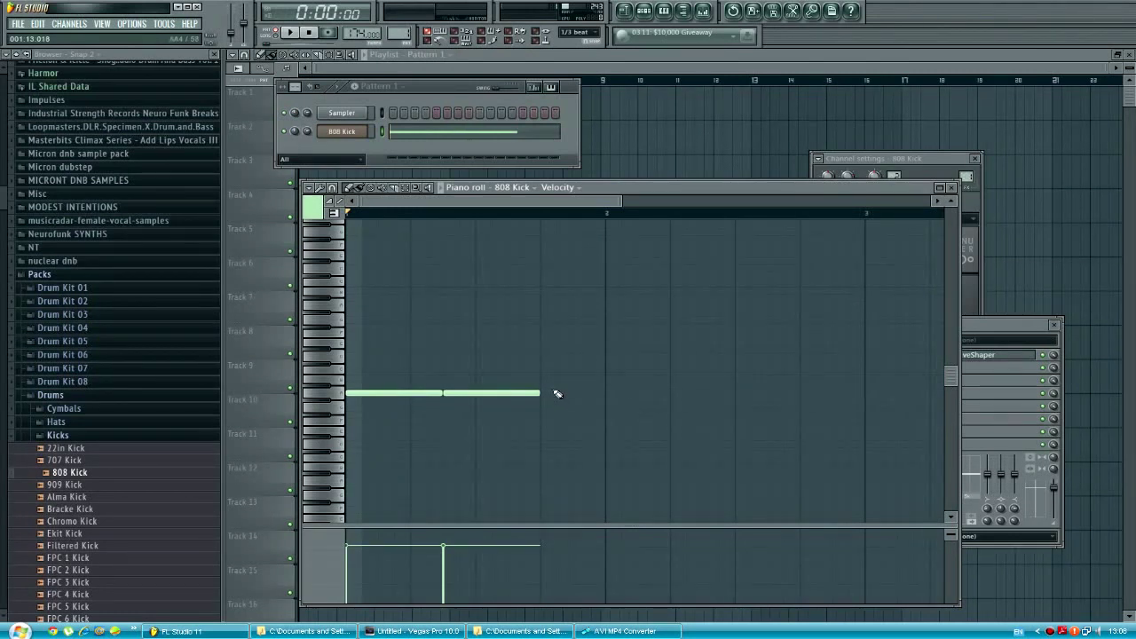
drag(550, 396, 586, 393)
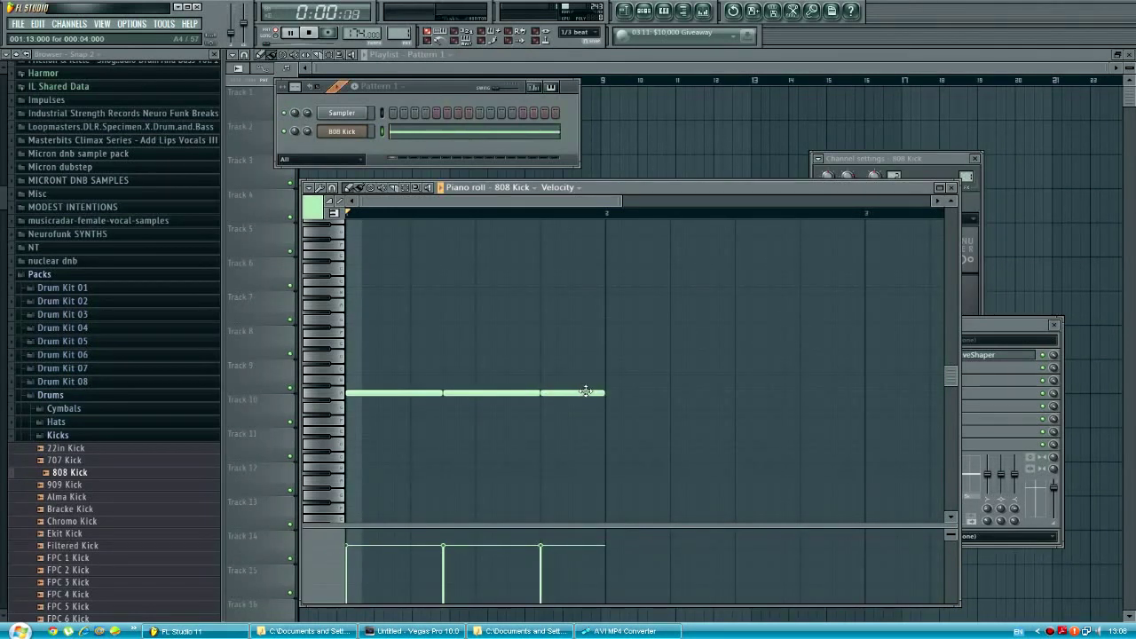
key(space)
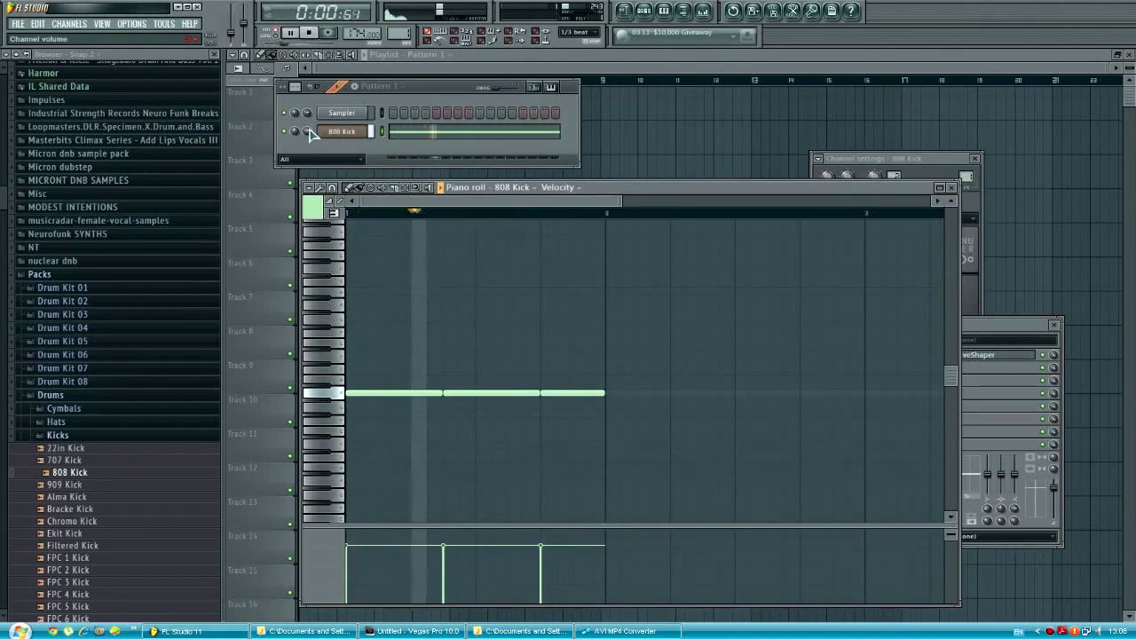
Move the piano roll window up to just below the step sequencer and bring the mixer to the front.
click(1000, 409)
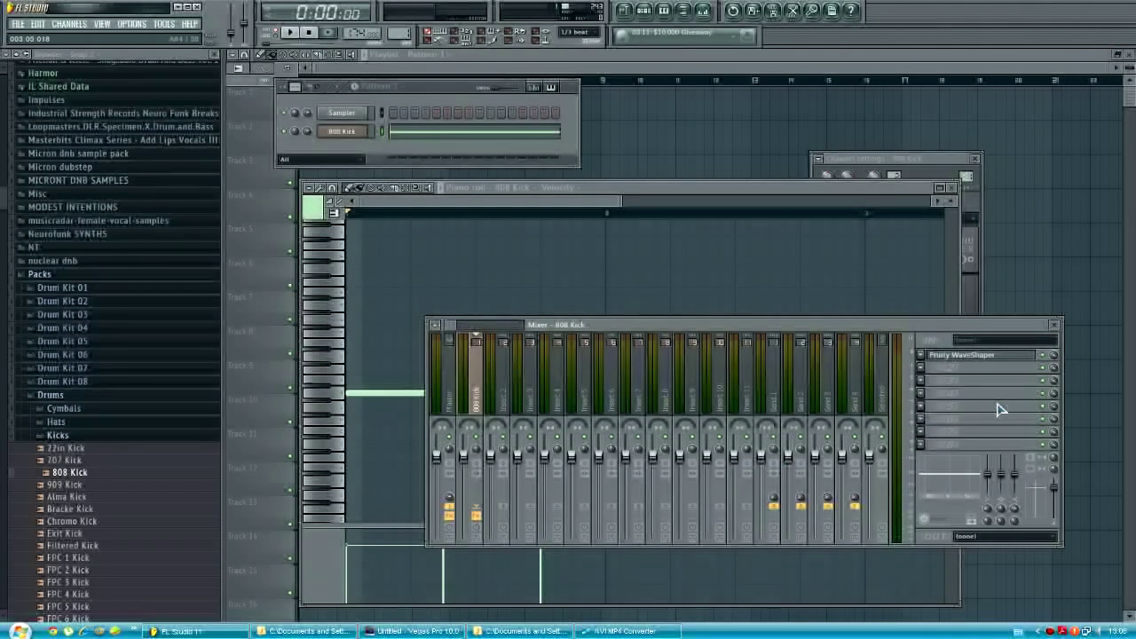
drag(620, 189, 703, 157)
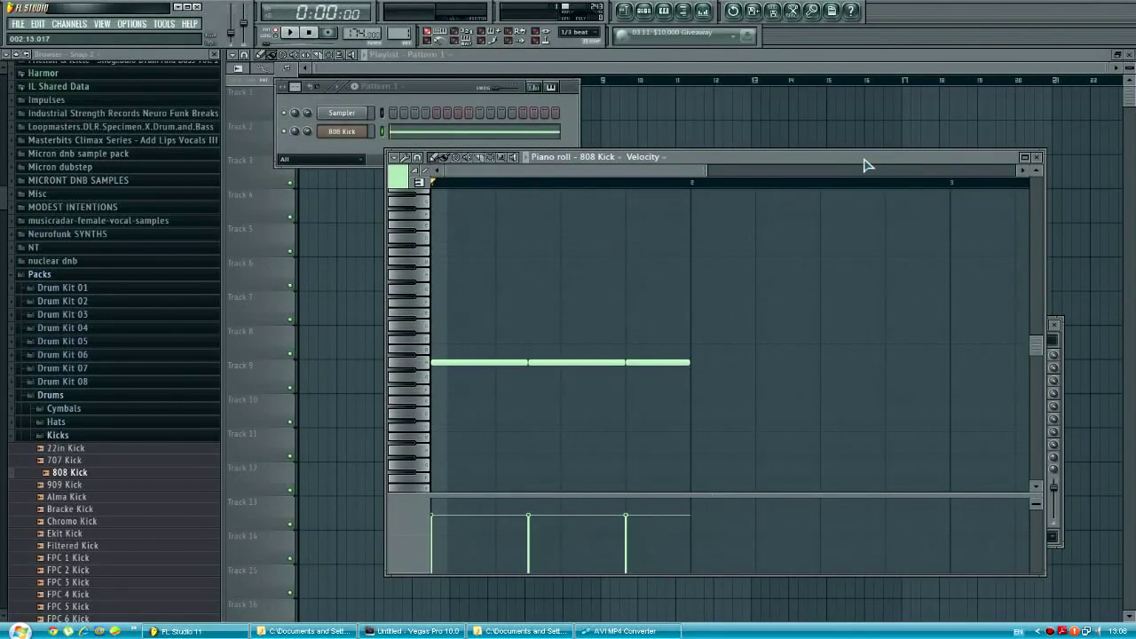
drag(862, 164, 780, 163)
click(1001, 401)
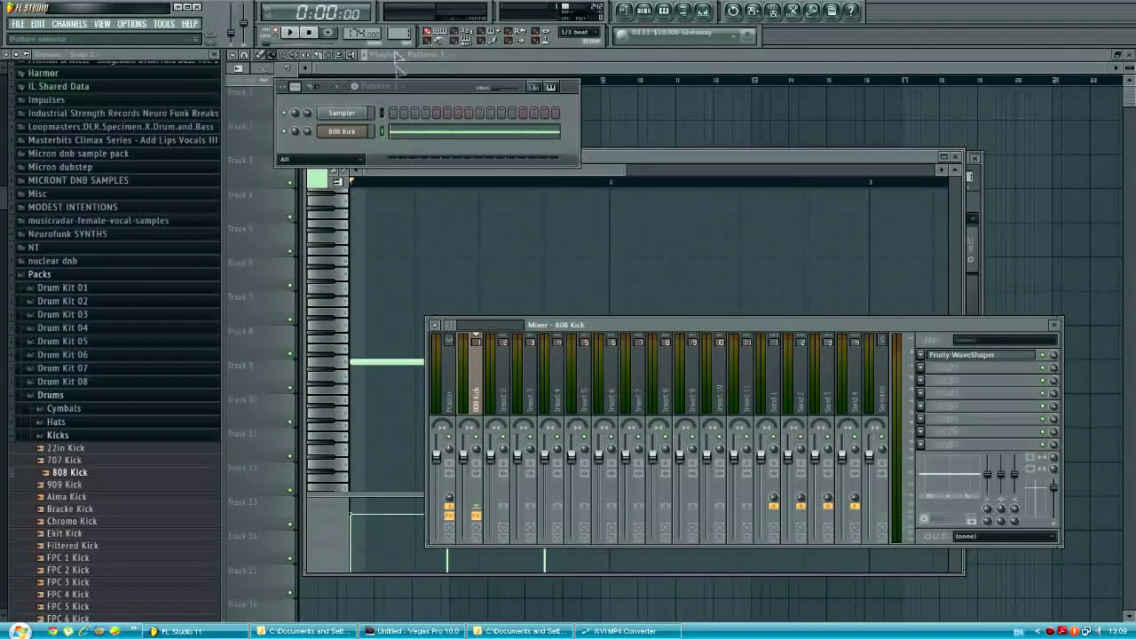
Play Pattern 1 to listen to the 808 Kick sound through the WaveShaper.
click(454, 96)
key(space)
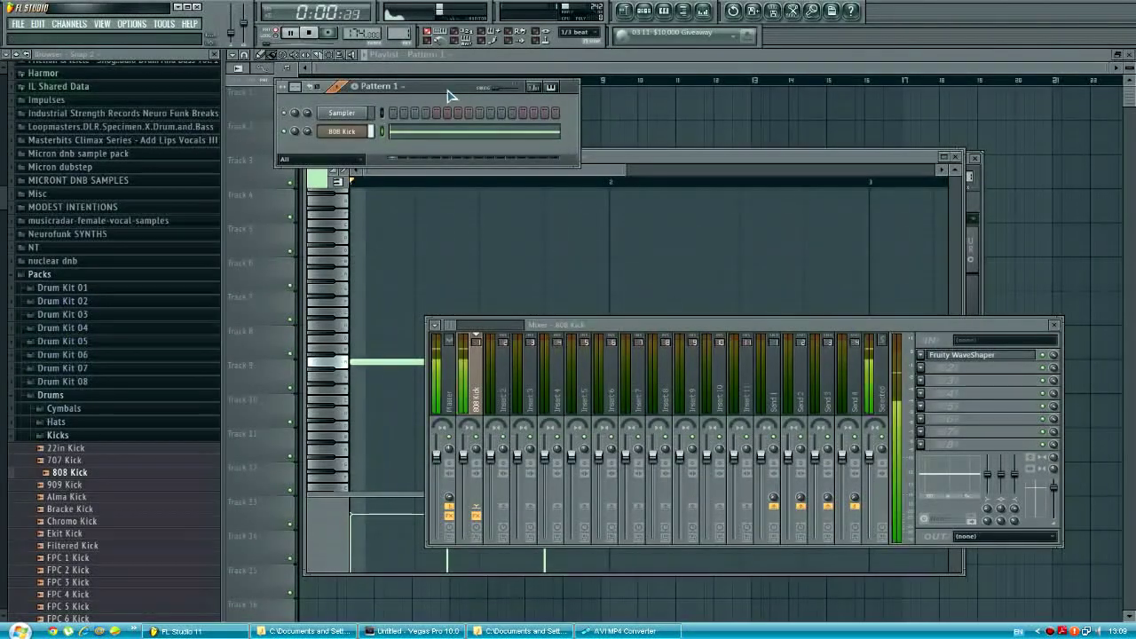
key(space)
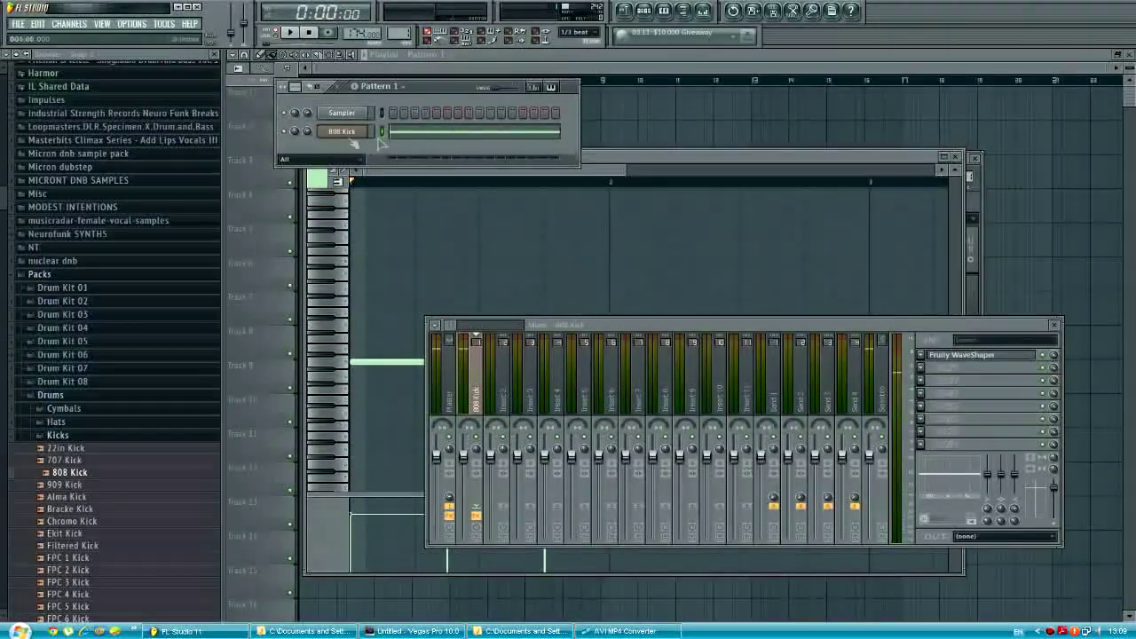
click(341, 160)
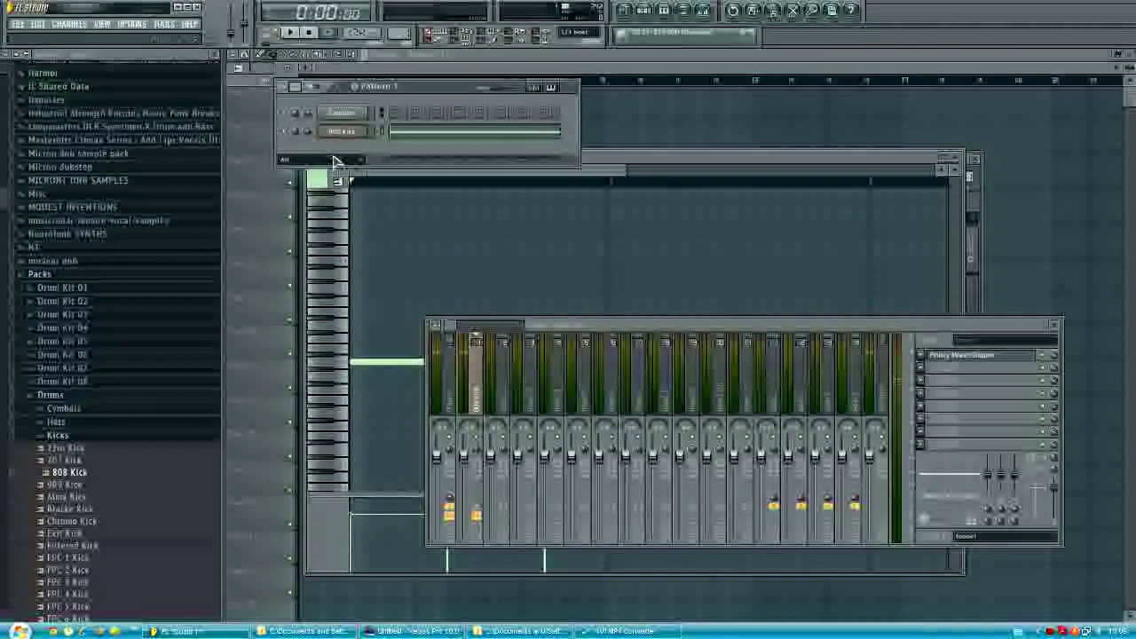
click(317, 173)
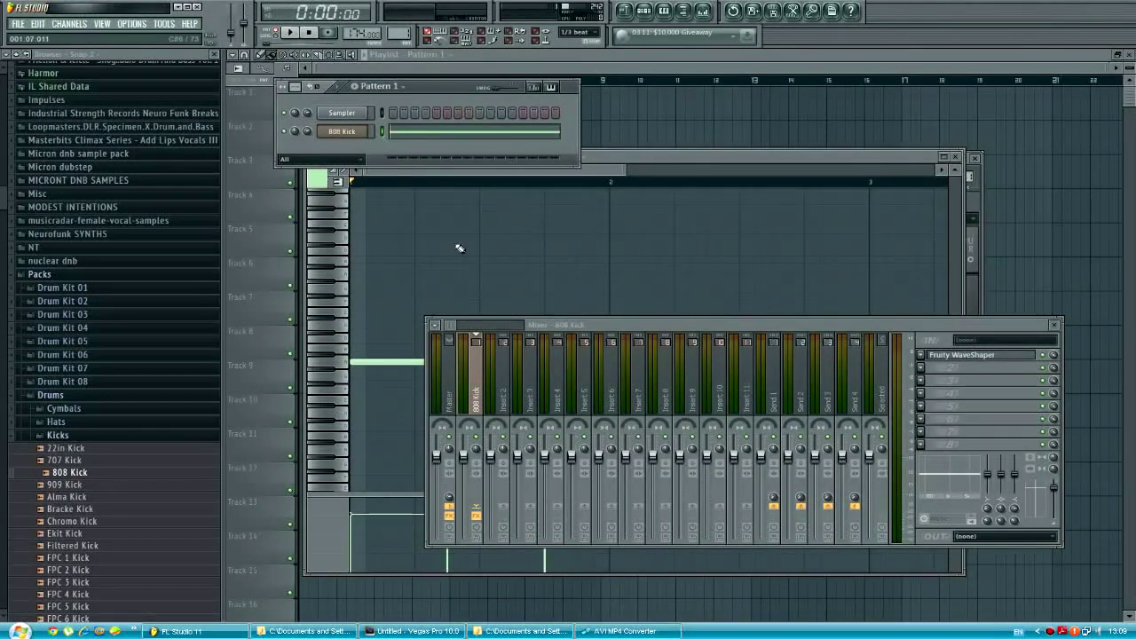
click(341, 132)
right_click(477, 380)
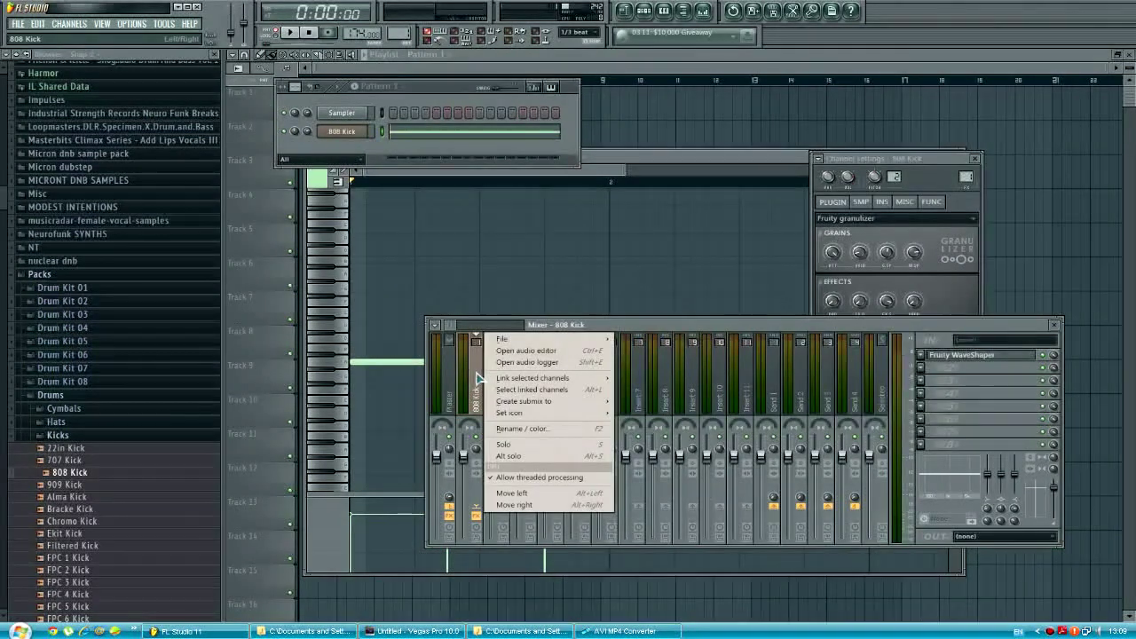
click(477, 379)
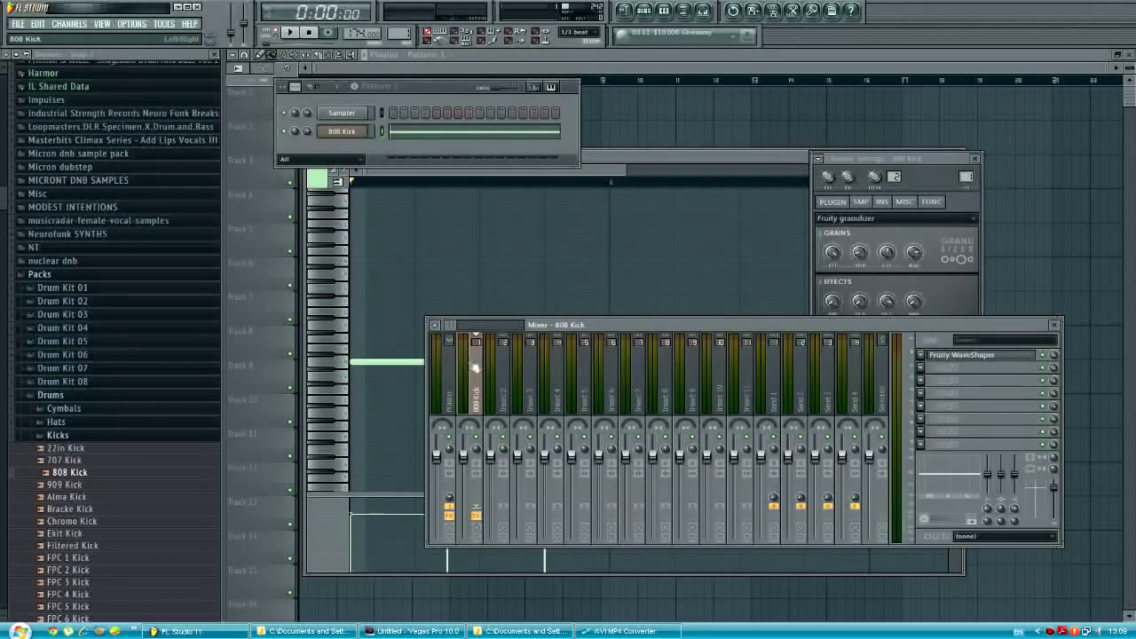
Clone the 808 Kick channel and copy its notes into the piano roll of 808 Kick #2.
right_click(362, 130)
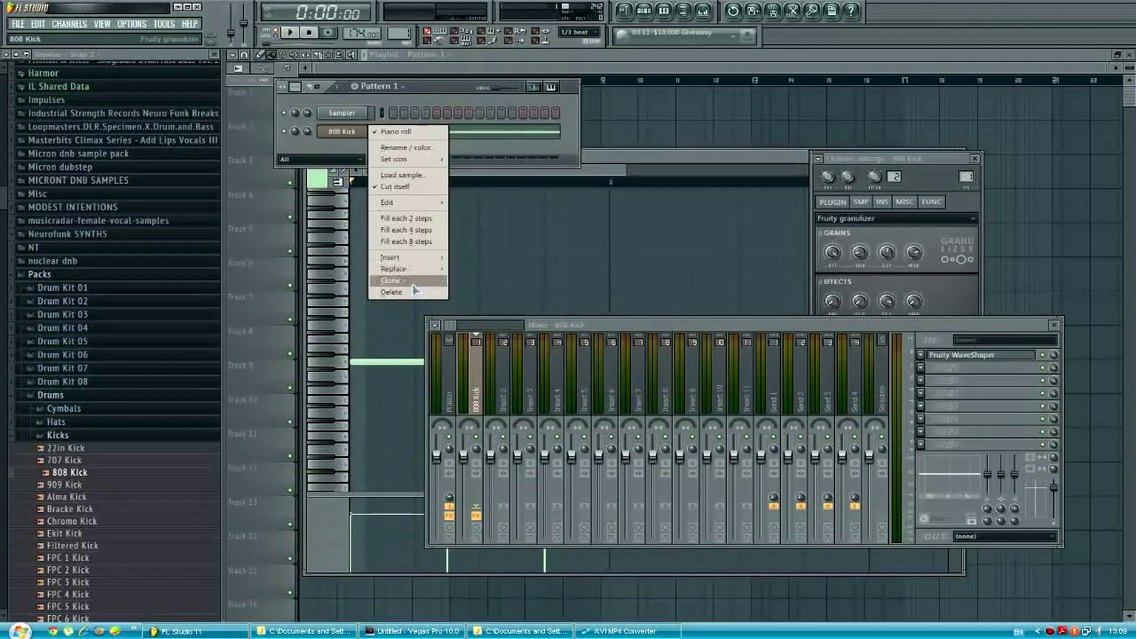
click(408, 281)
click(431, 135)
click(433, 137)
click(290, 167)
right_click(359, 149)
click(393, 151)
key(ctrl+v)
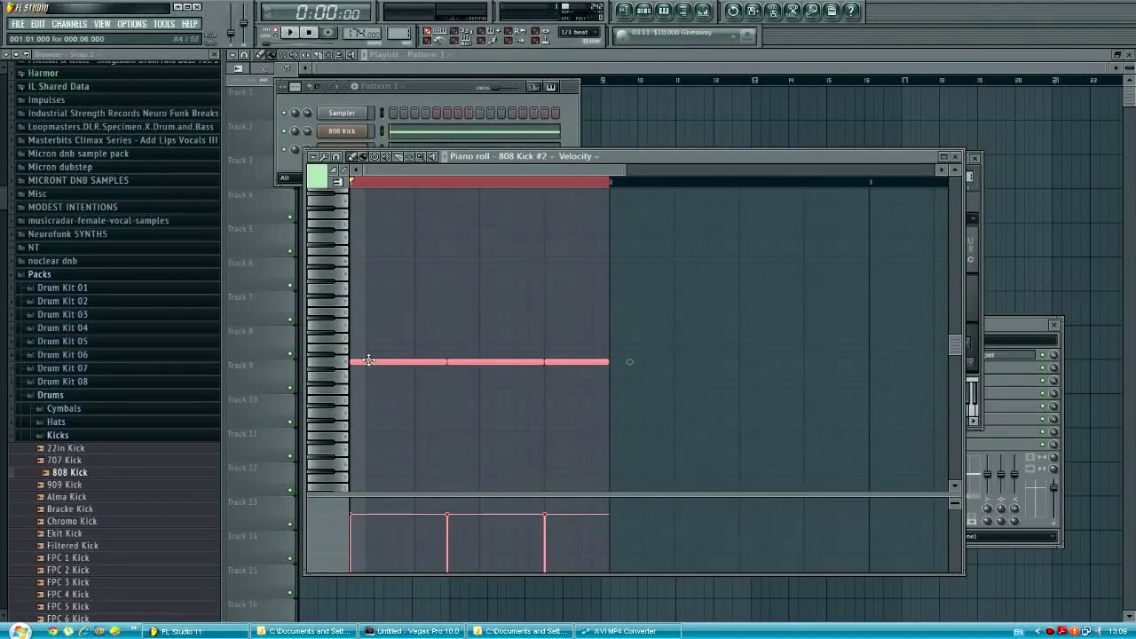
Move the piano roll window aside, lower all 808 Kick #2 notes one semitone to G#4 and play the pattern.
drag(637, 157, 823, 145)
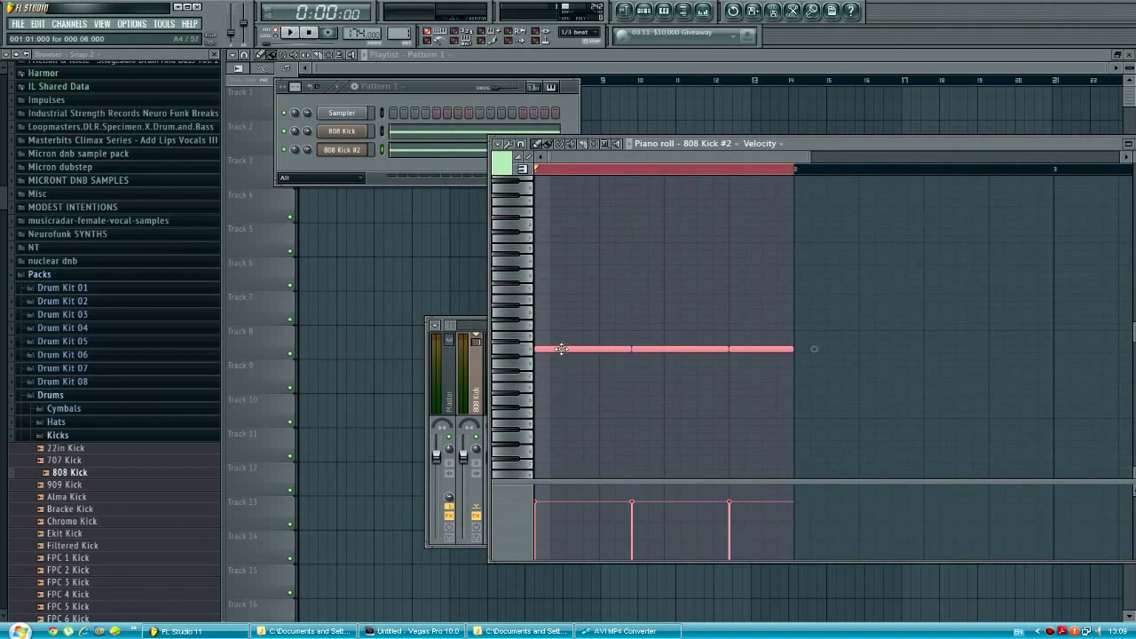
drag(558, 353, 557, 358)
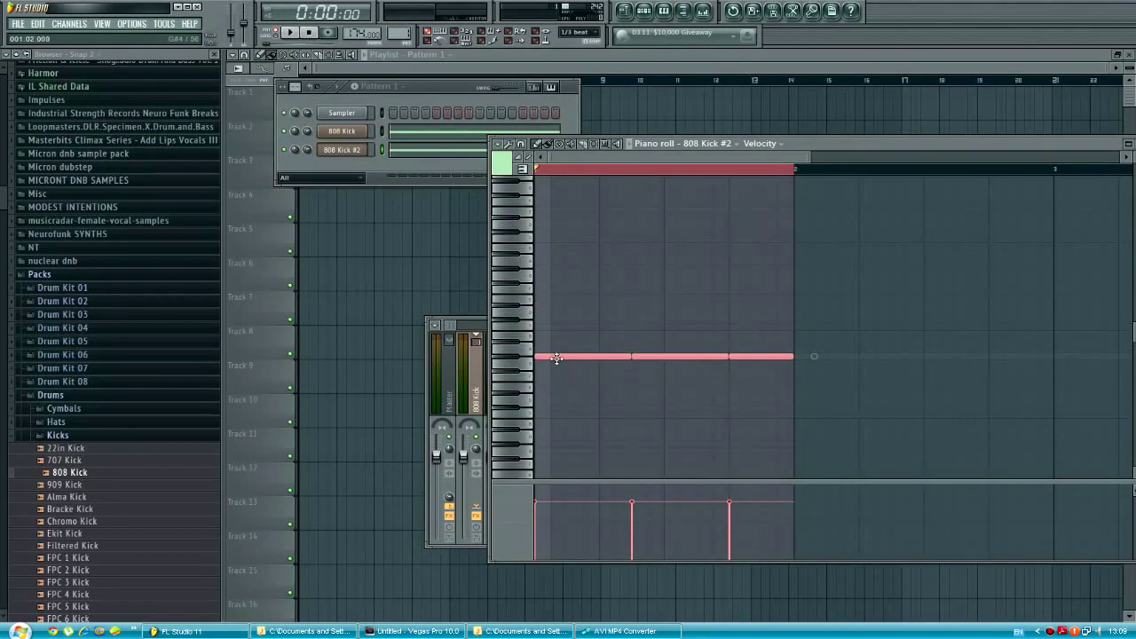
click(349, 86)
key(space)
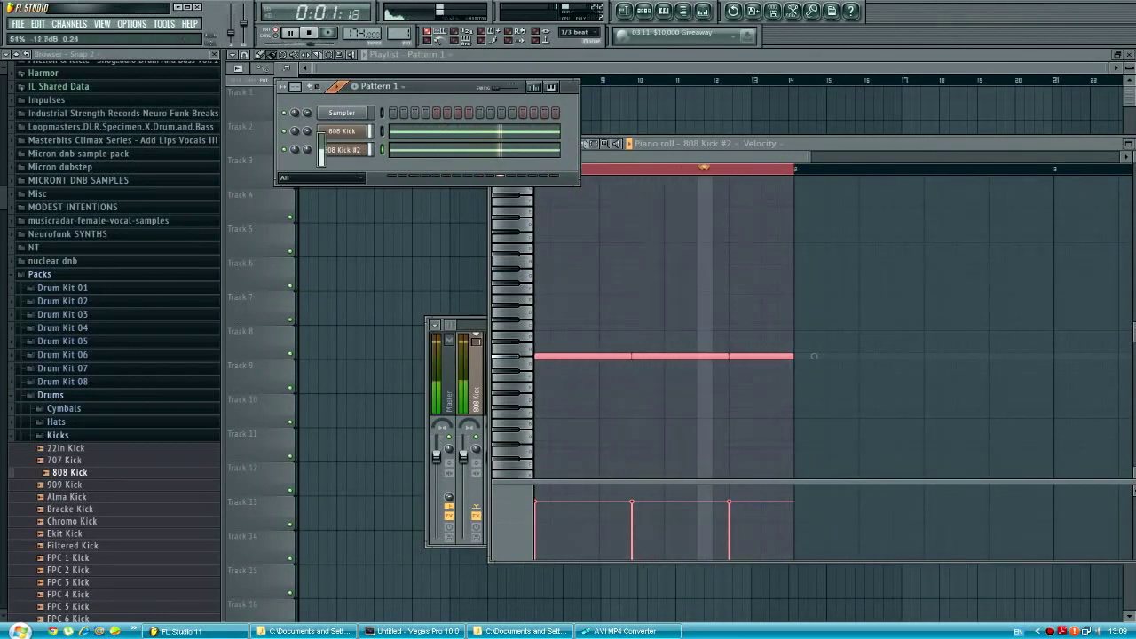
key(space)
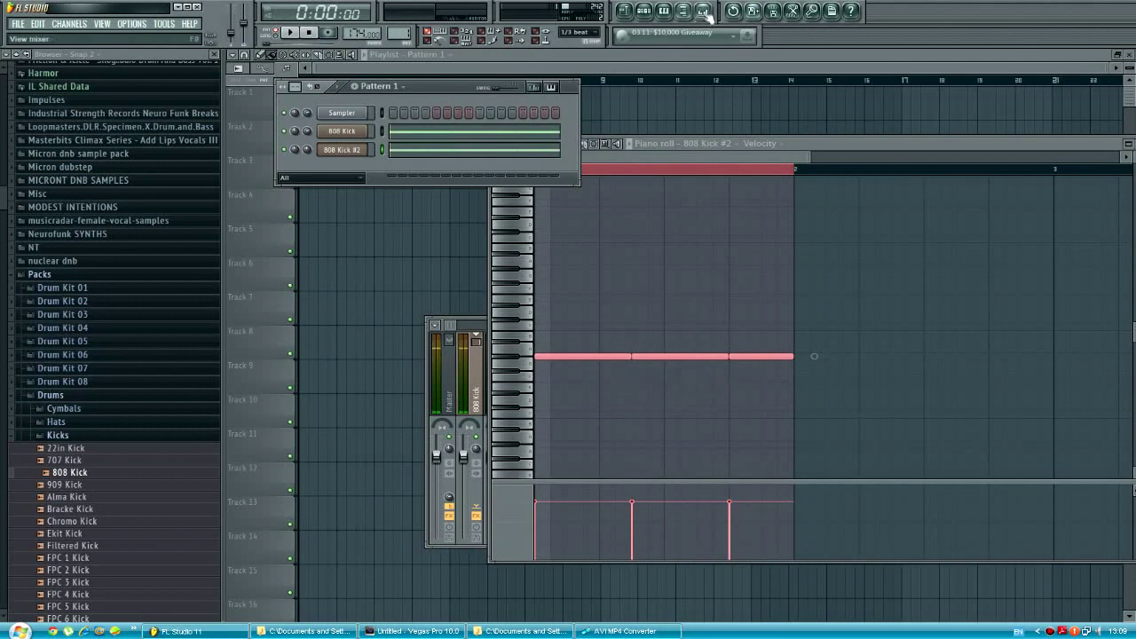
Move the mixer window to below the step sequencer and reselect all notes in the 808 Kick #2 piano roll.
click(703, 11)
drag(578, 326, 448, 303)
click(702, 257)
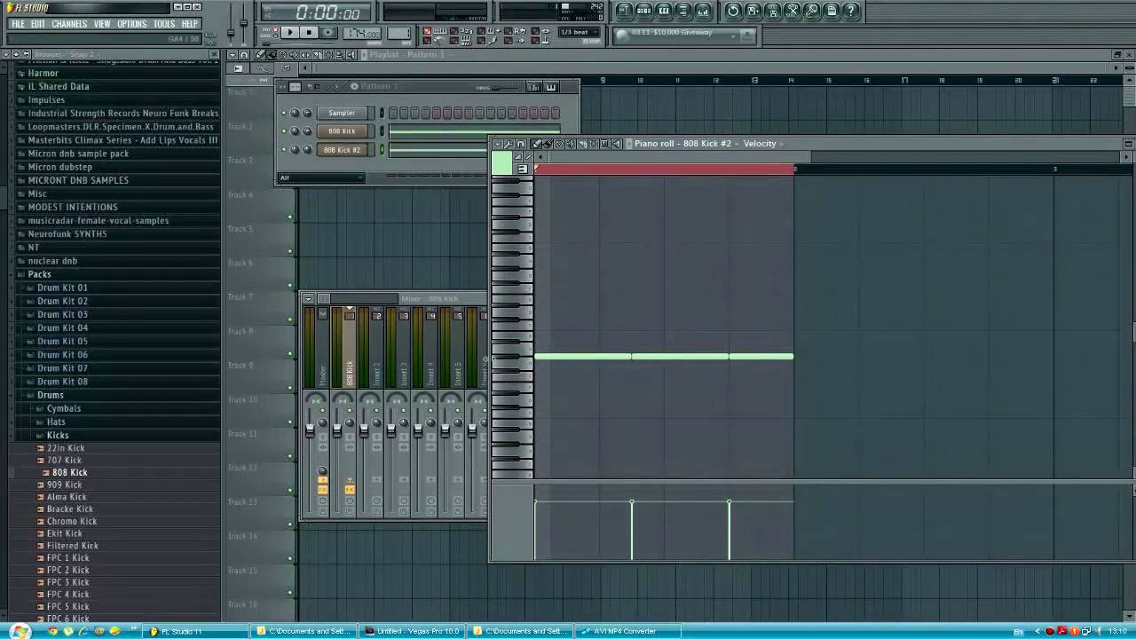
drag(861, 342, 542, 389)
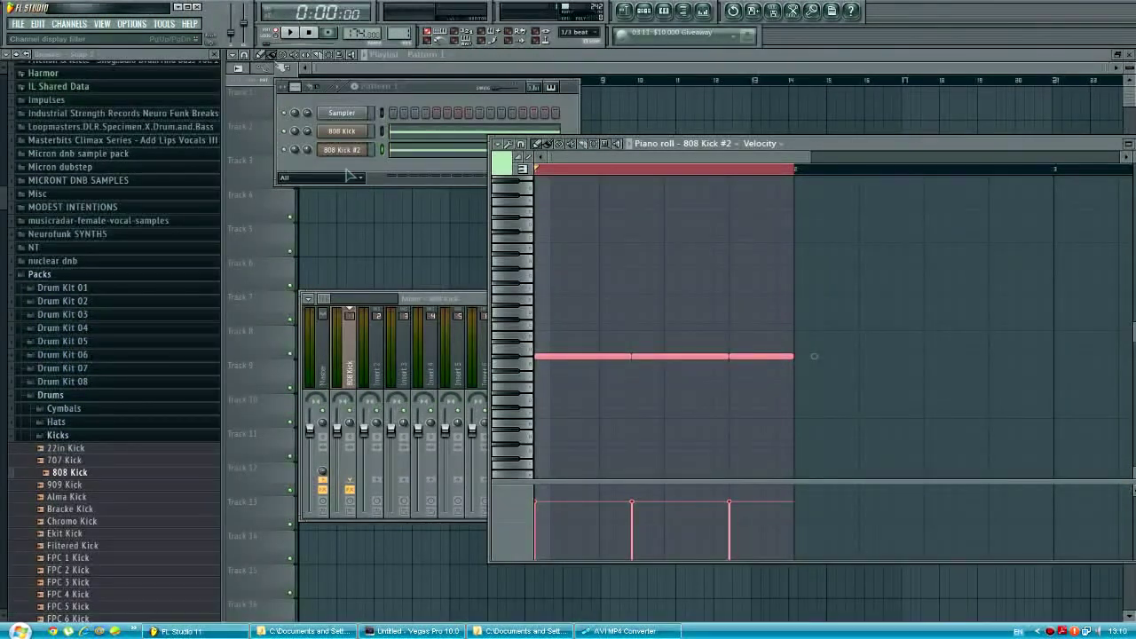
Add an FL Keys channel and open its piano roll.
click(70, 23)
mouse_move(77, 37)
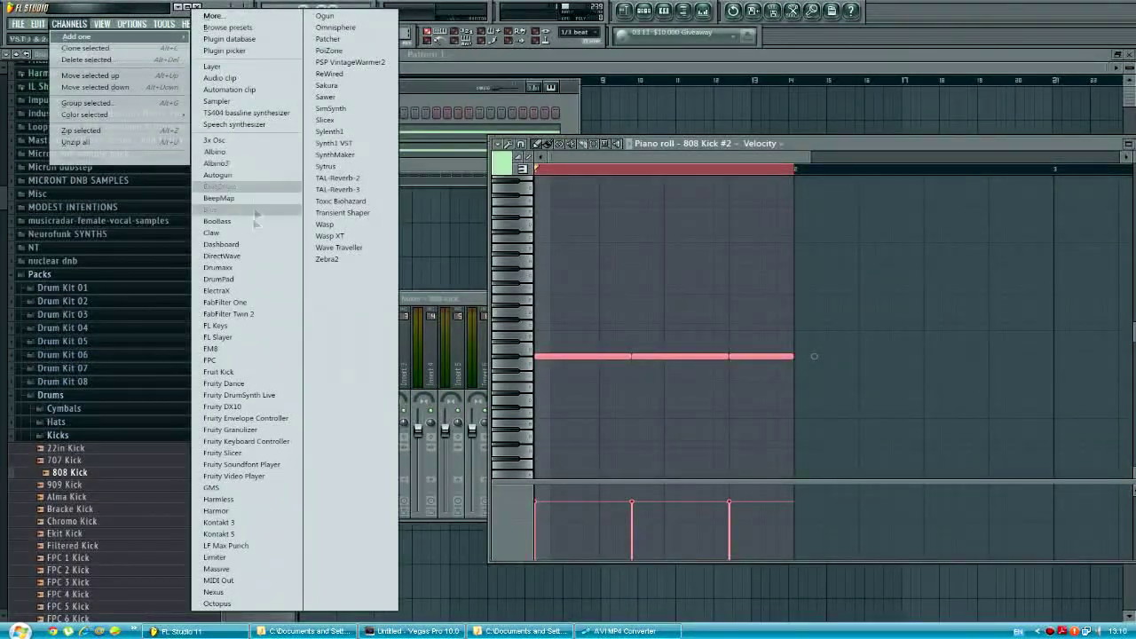
click(219, 325)
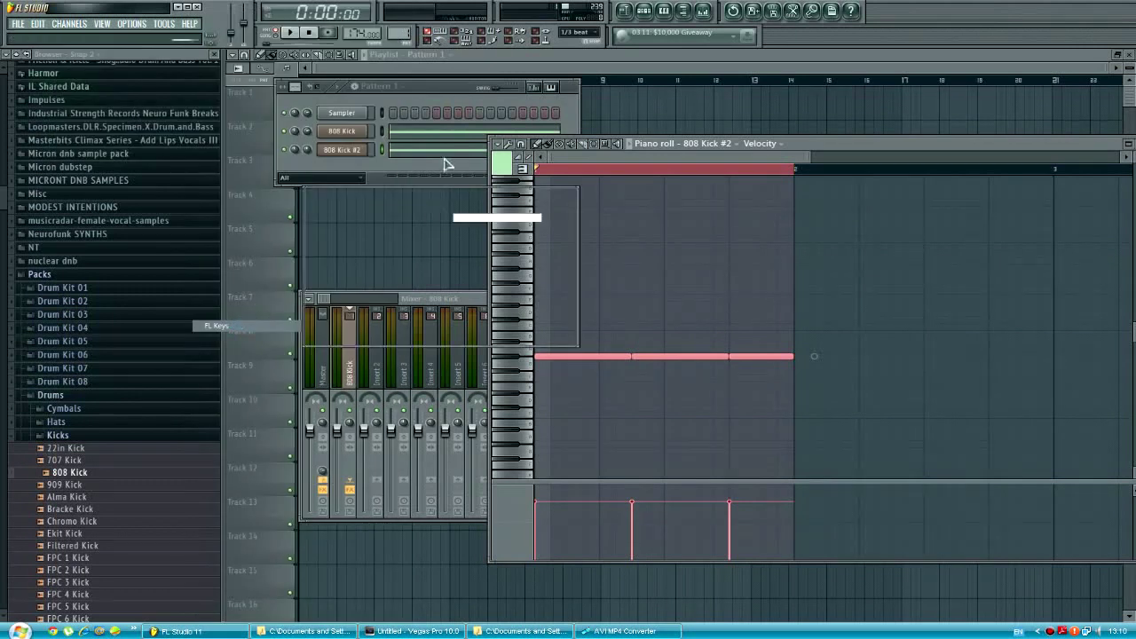
right_click(352, 155)
right_click(345, 170)
click(399, 172)
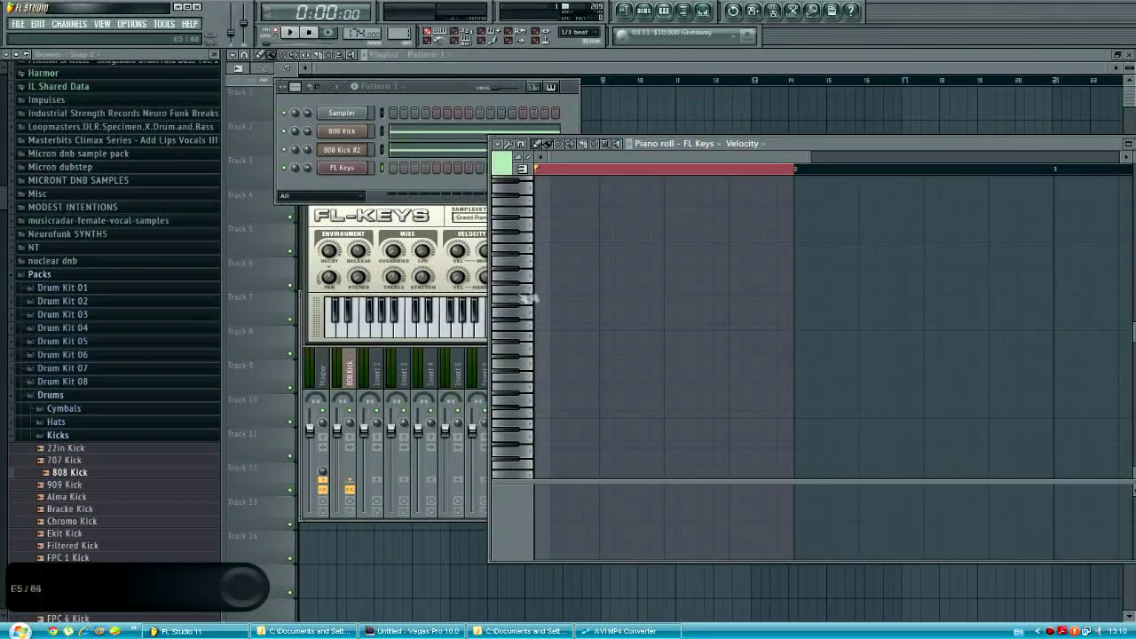
Draw two adjacent FL Keys notes, D#5 and E5, stretch them to one bar and play them together.
click(555, 304)
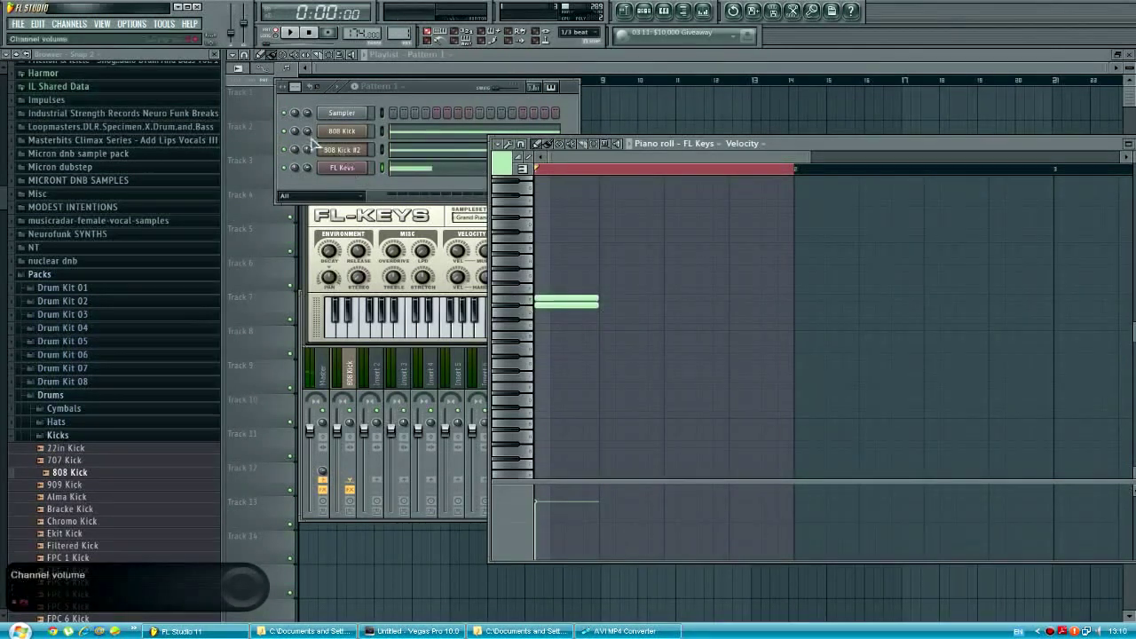
drag(597, 304, 785, 305)
key(space)
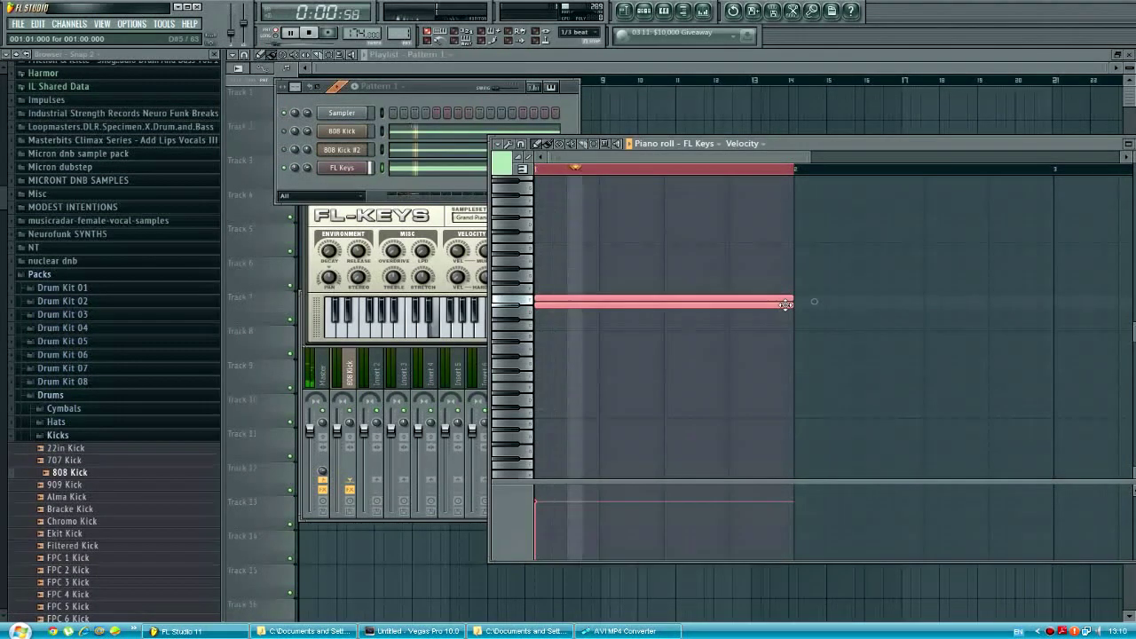
Delete the two semitone-apart notes and remove the FL Keys channel.
right_click(640, 302)
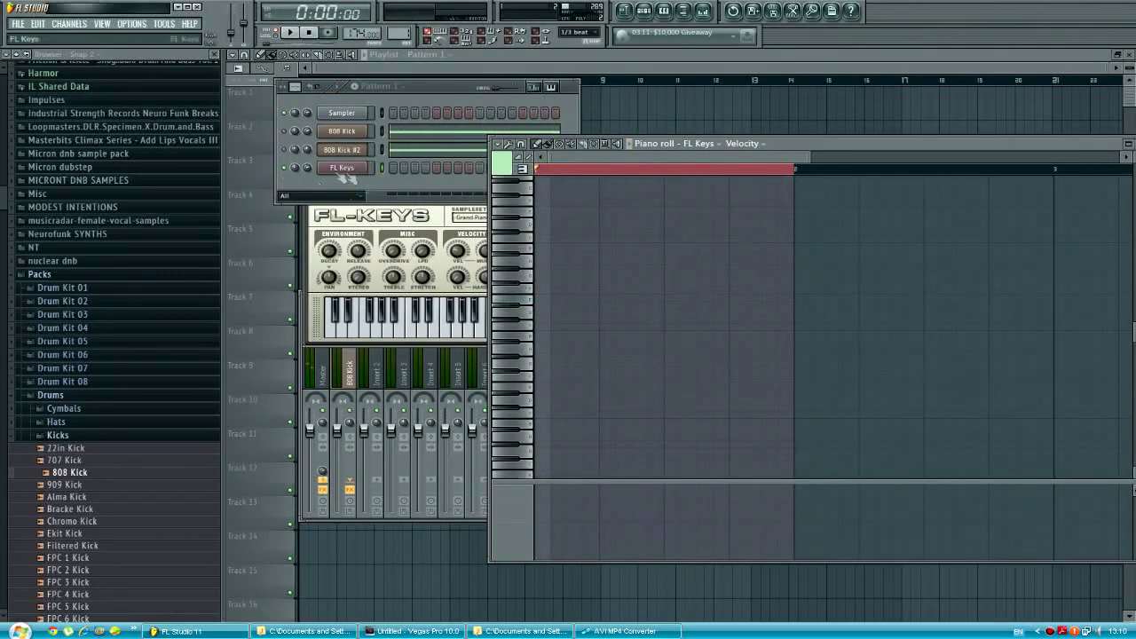
right_click(355, 167)
click(409, 321)
key(Return)
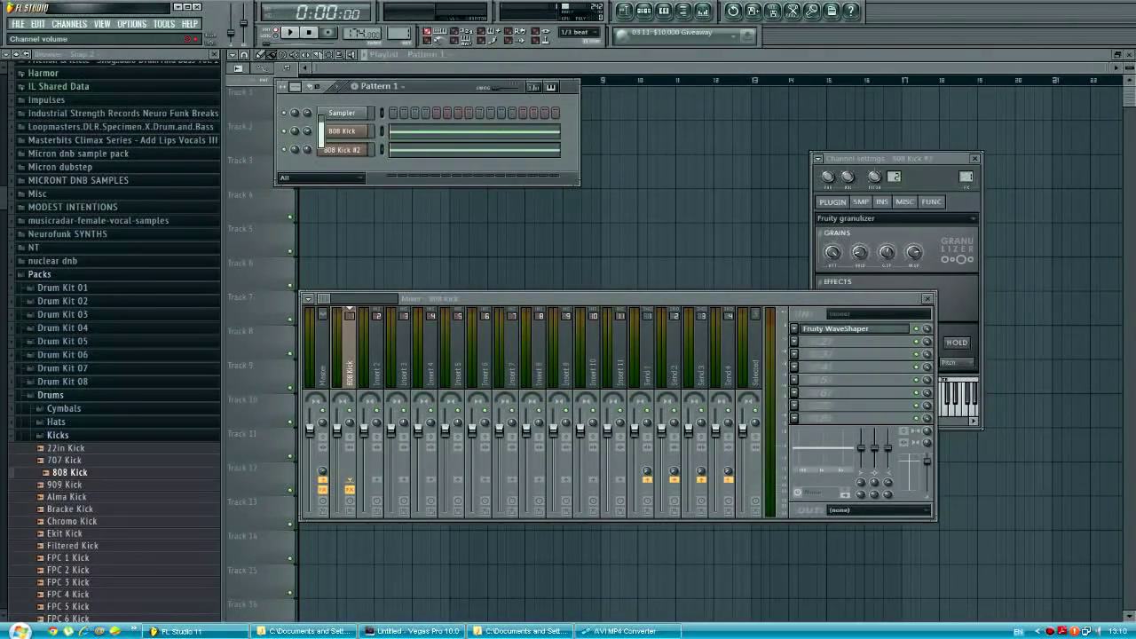
Shift all 808 Kick #2 notes down one semitone and set the channel's volume to 75% while the pattern plays.
click(432, 151)
key(ctrl+a)
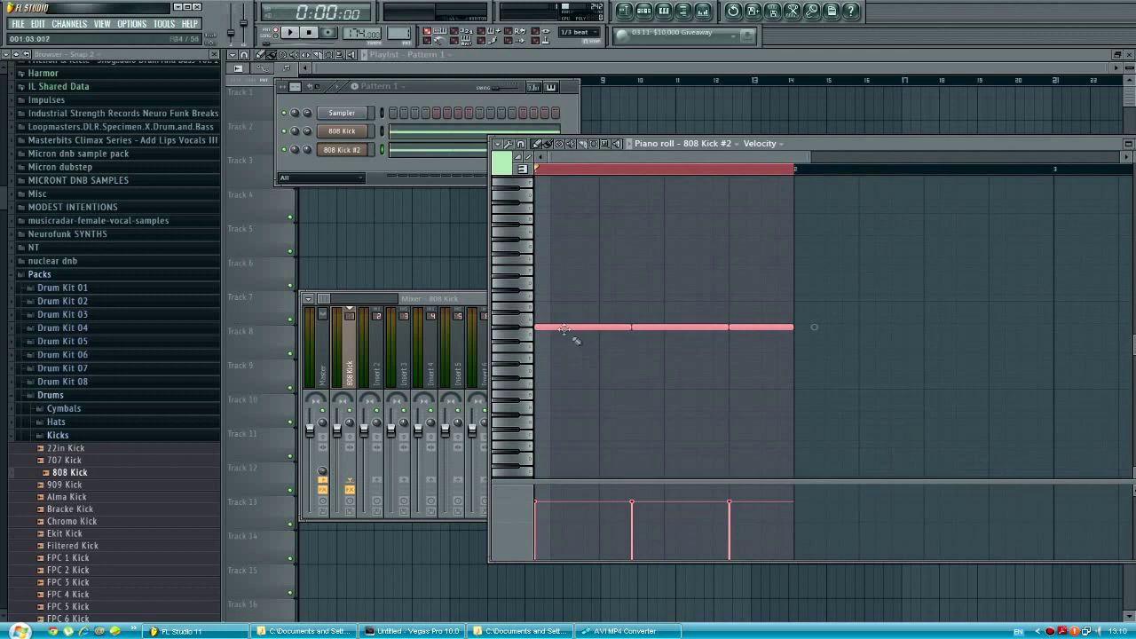
drag(546, 318, 547, 327)
key(space)
click(310, 155)
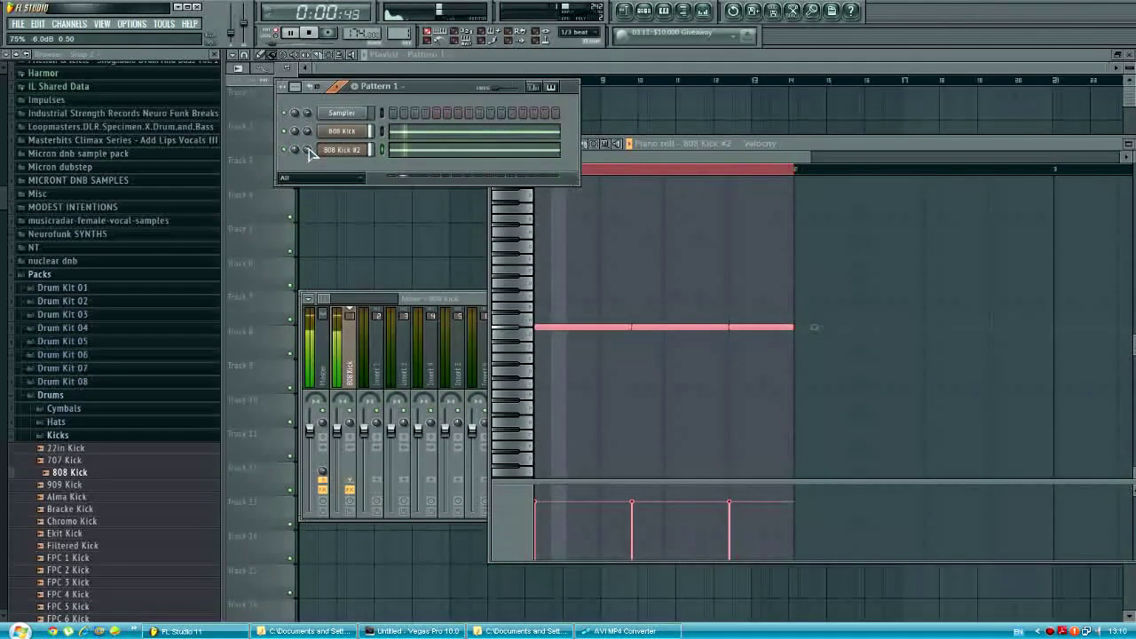
key(space)
Lower the upper point of the 808 Kick WaveShaper curve to flatten the bend and play the pattern.
click(454, 301)
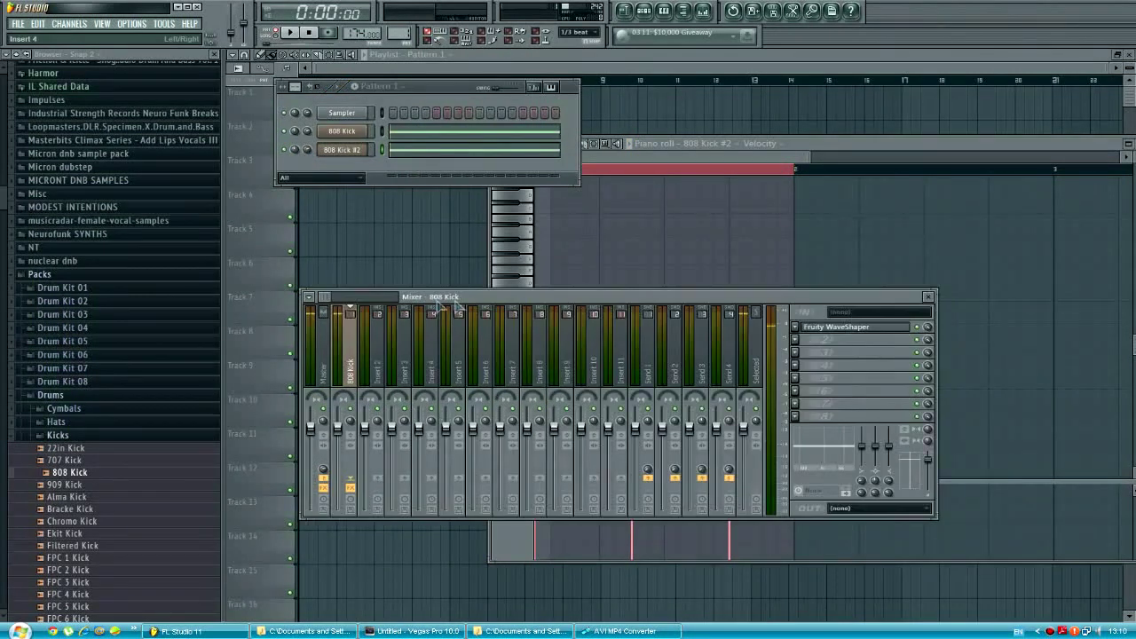
click(850, 328)
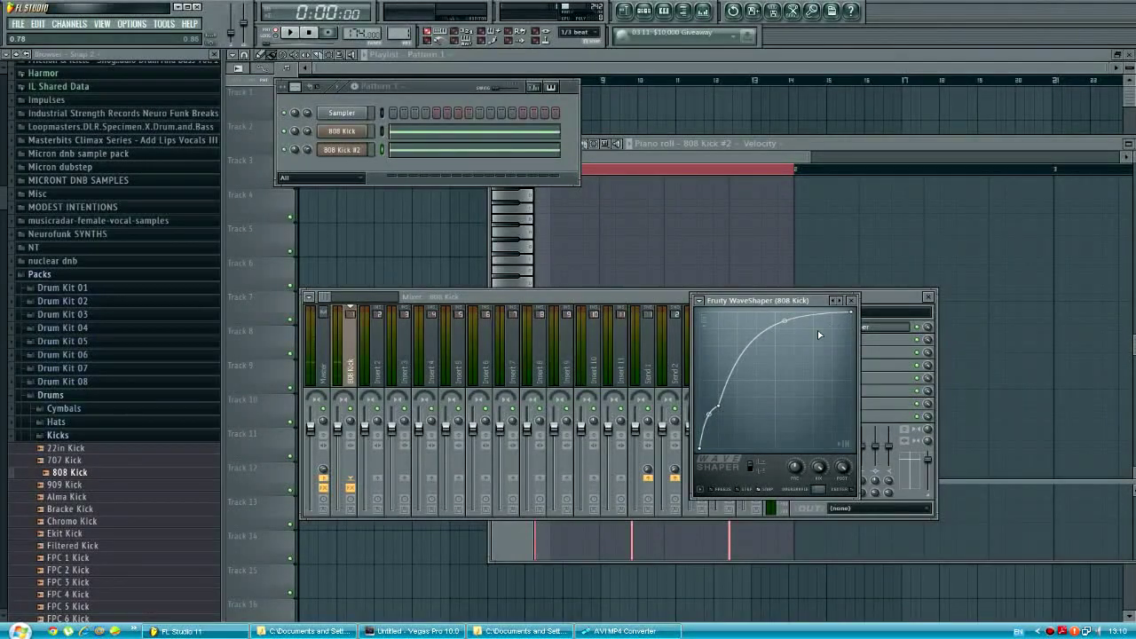
drag(709, 416, 709, 420)
drag(796, 321, 785, 346)
key(space)
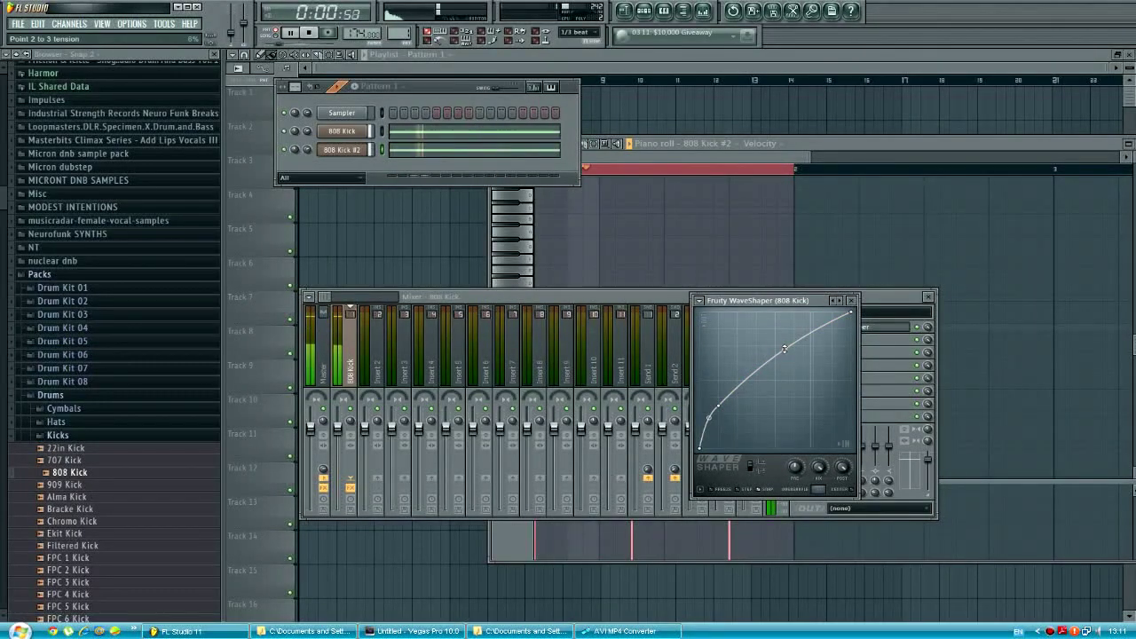
click(616, 197)
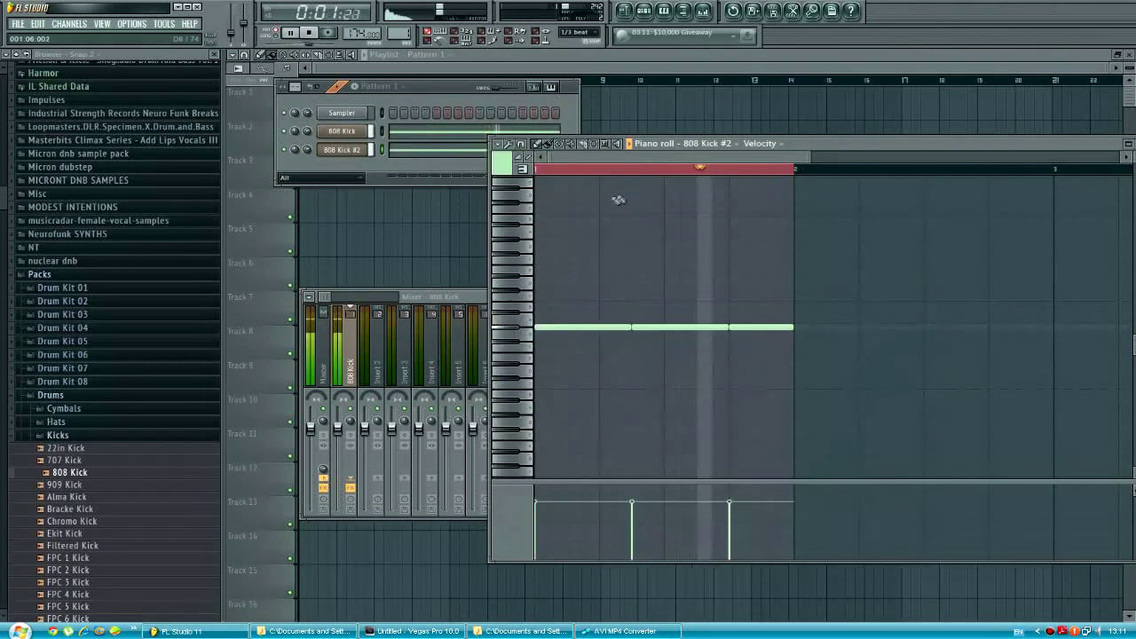
key(space)
Delete the later notes of the 808 Kick channel and stretch the first A4 note to bar 2.
click(422, 133)
drag(818, 284, 670, 364)
key(Delete)
drag(632, 329, 793, 329)
Delete all notes from the 808 Kick #2 piano roll.
click(432, 131)
click(431, 149)
key(ctrl+a)
key(Delete)
Copy the one-bar A4 note from 808 Kick into 808 Kick #2 and lower the copy one semitone to G#4.
click(421, 135)
click(420, 135)
click(421, 135)
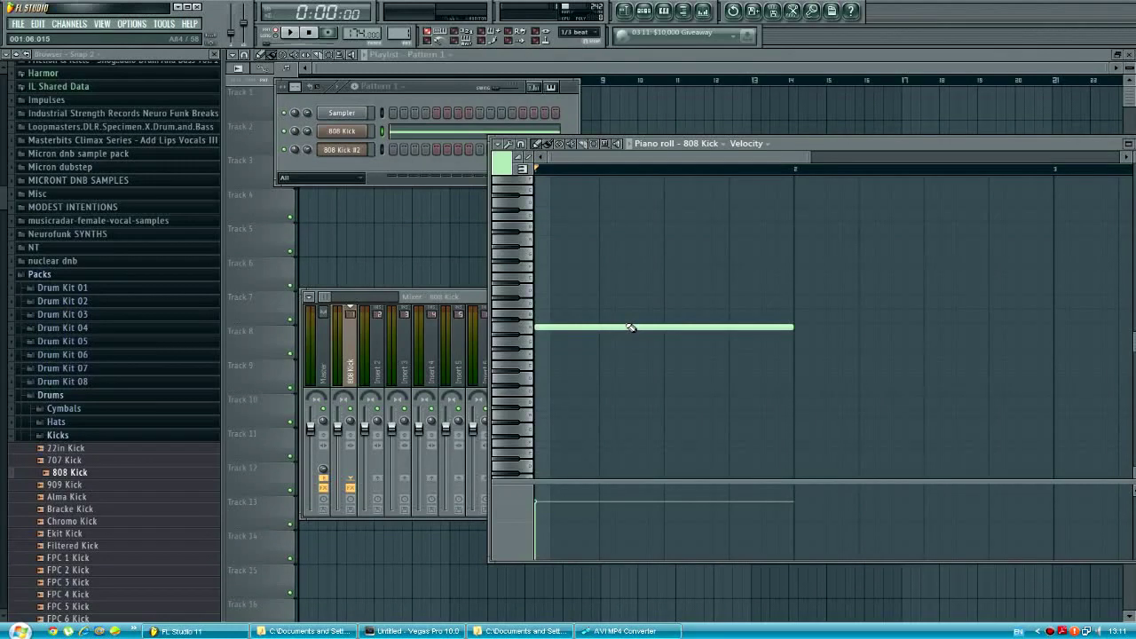
click(448, 133)
click(448, 133)
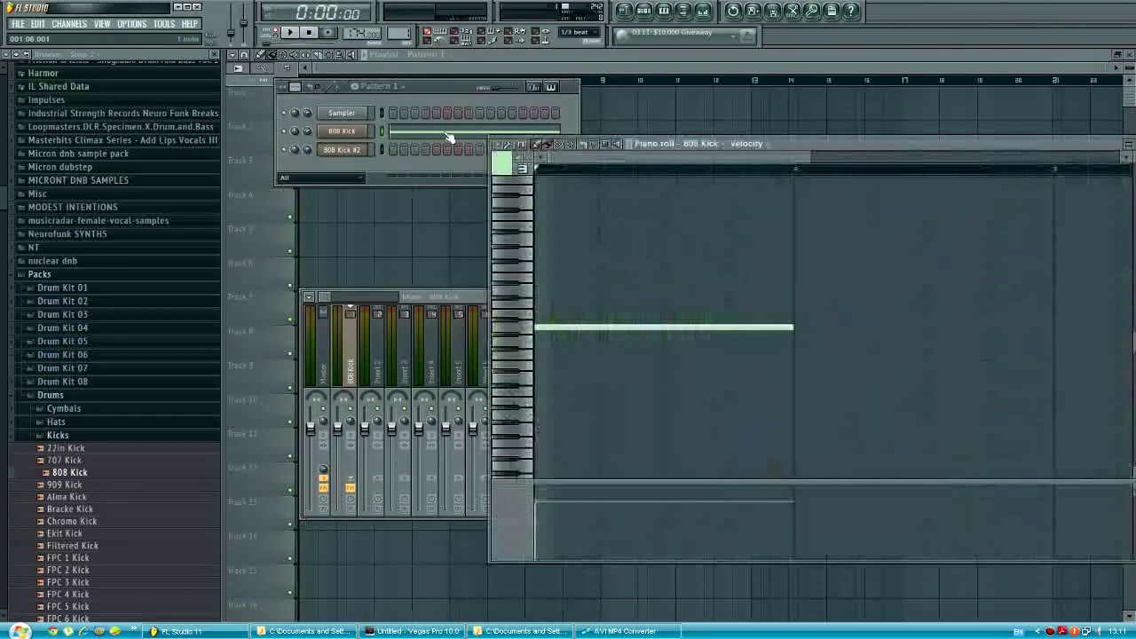
key(ctrl+a)
key(ctrl+c)
right_click(357, 149)
click(388, 157)
key(ctrl+v)
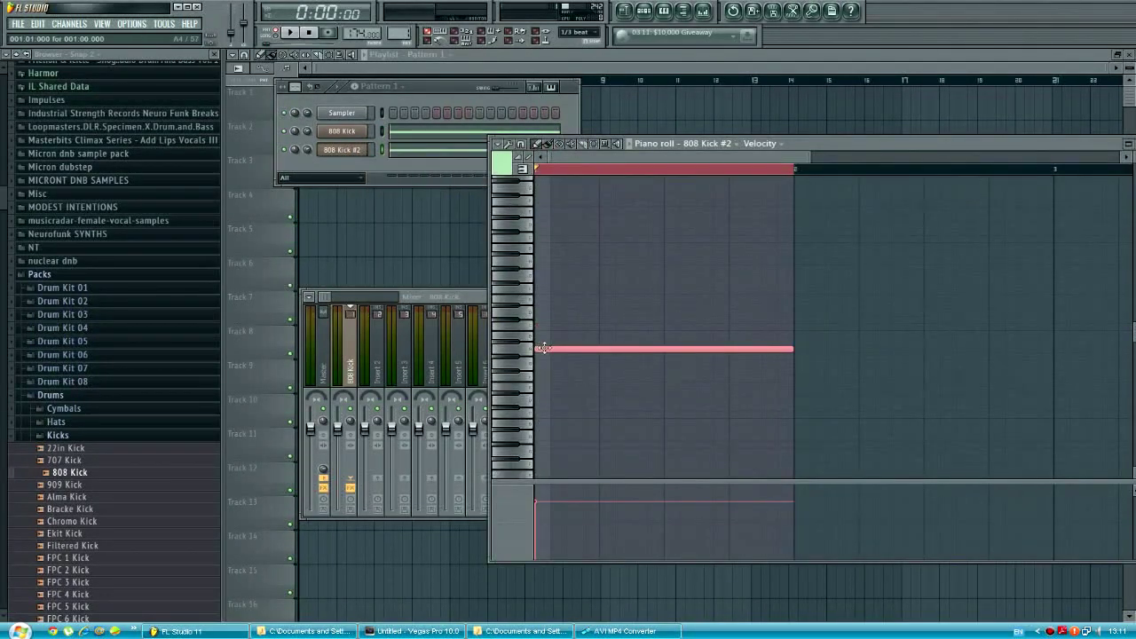
drag(543, 348, 551, 356)
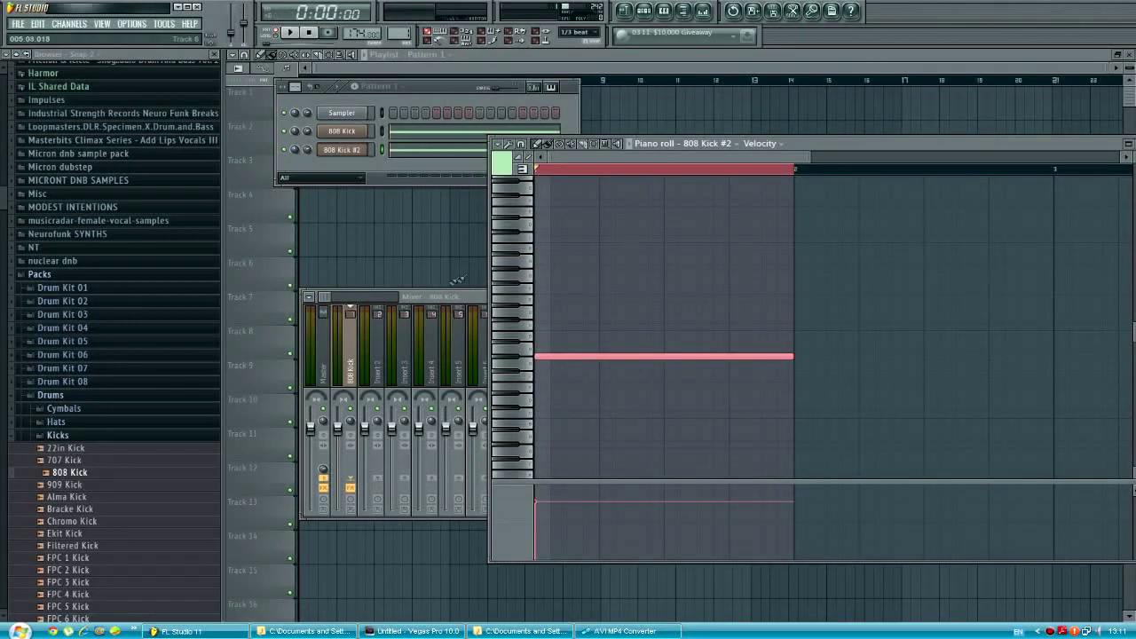
Move the piano roll window up slightly and play Pattern 1, muting 808 Kick #2 to hear 808 Kick alone.
click(440, 302)
drag(883, 144, 865, 118)
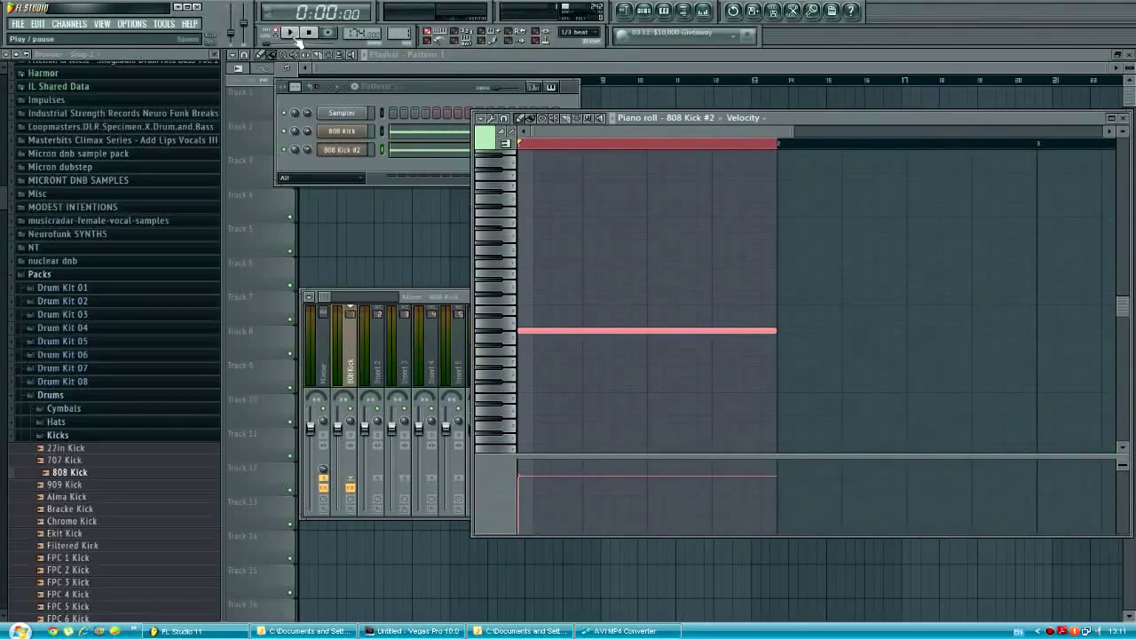
click(299, 39)
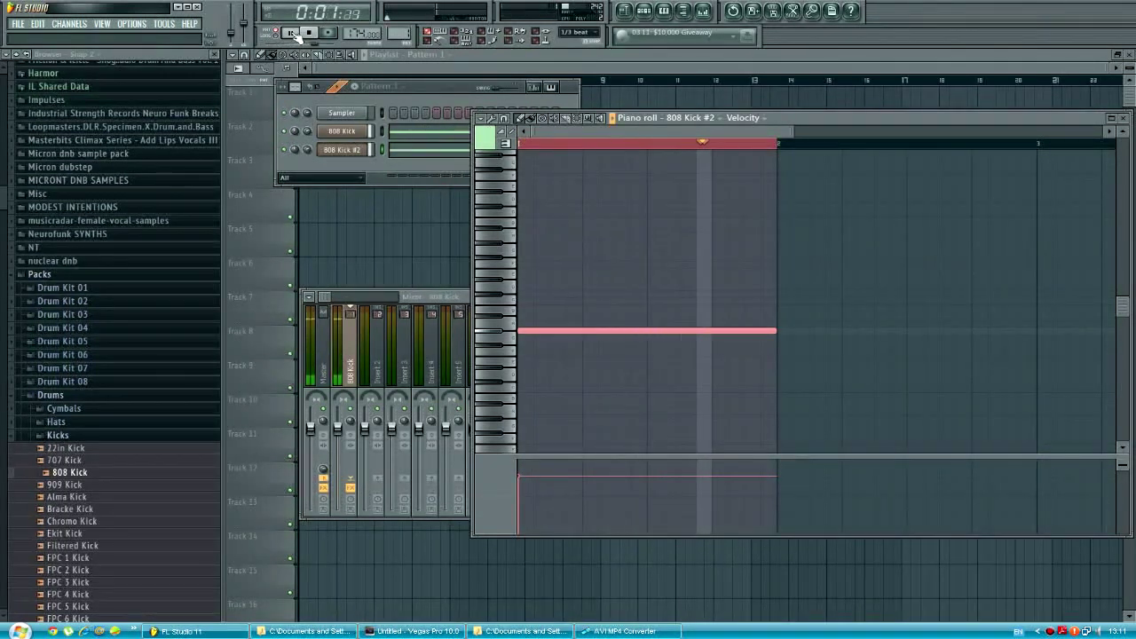
click(315, 96)
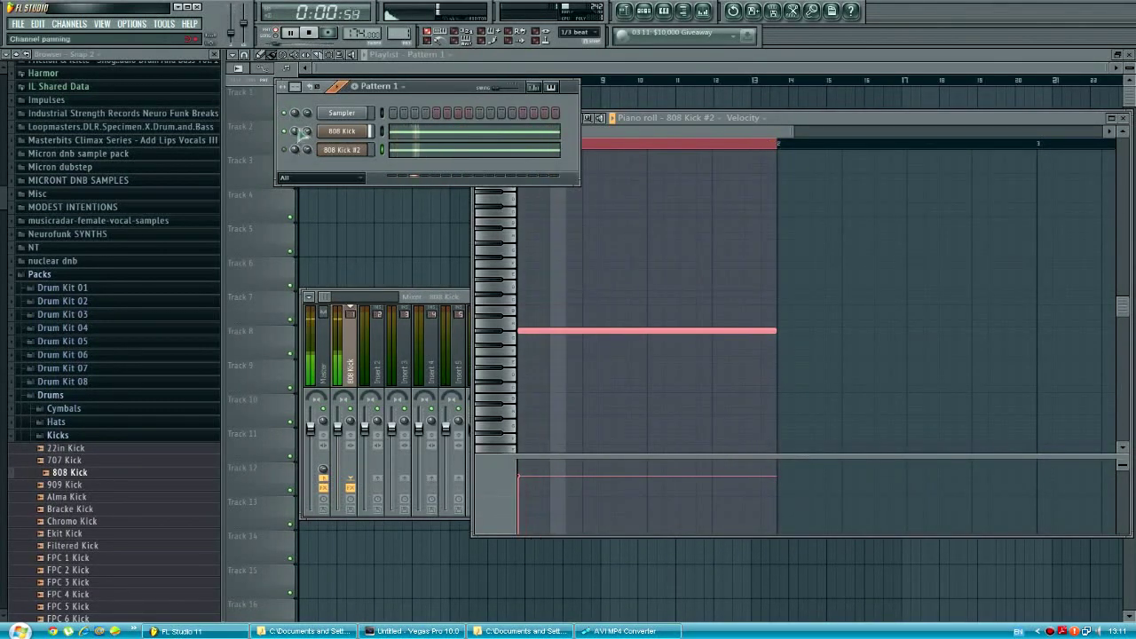
click(310, 33)
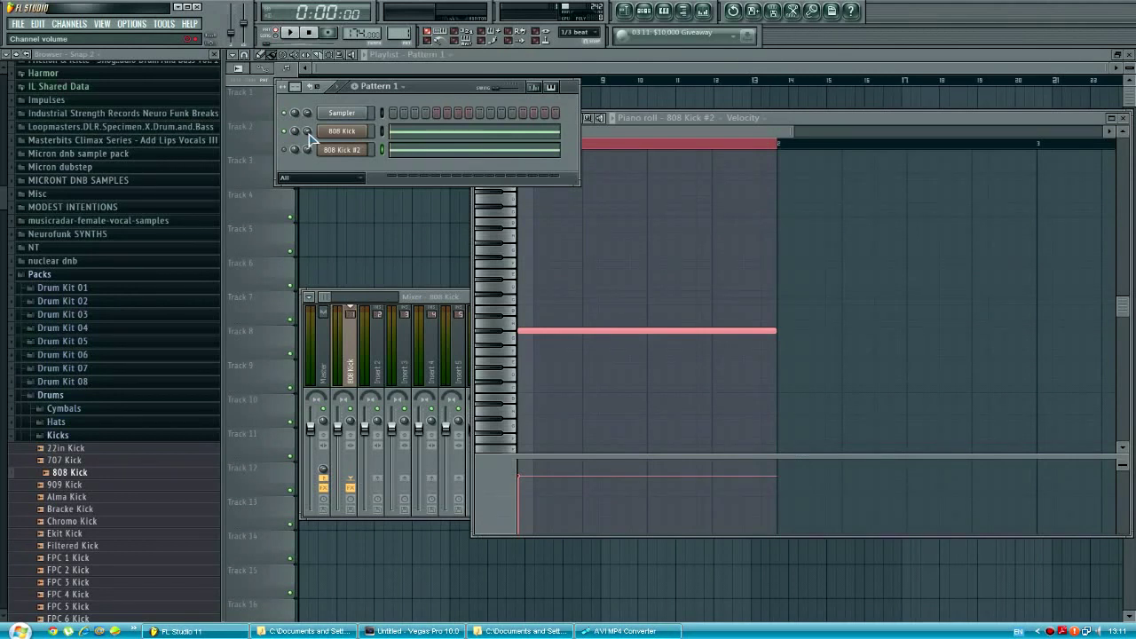
Open the Fruity Granulizer settings of 808 Kick #2, deselect its note and open the settings of 808 Kick.
click(339, 149)
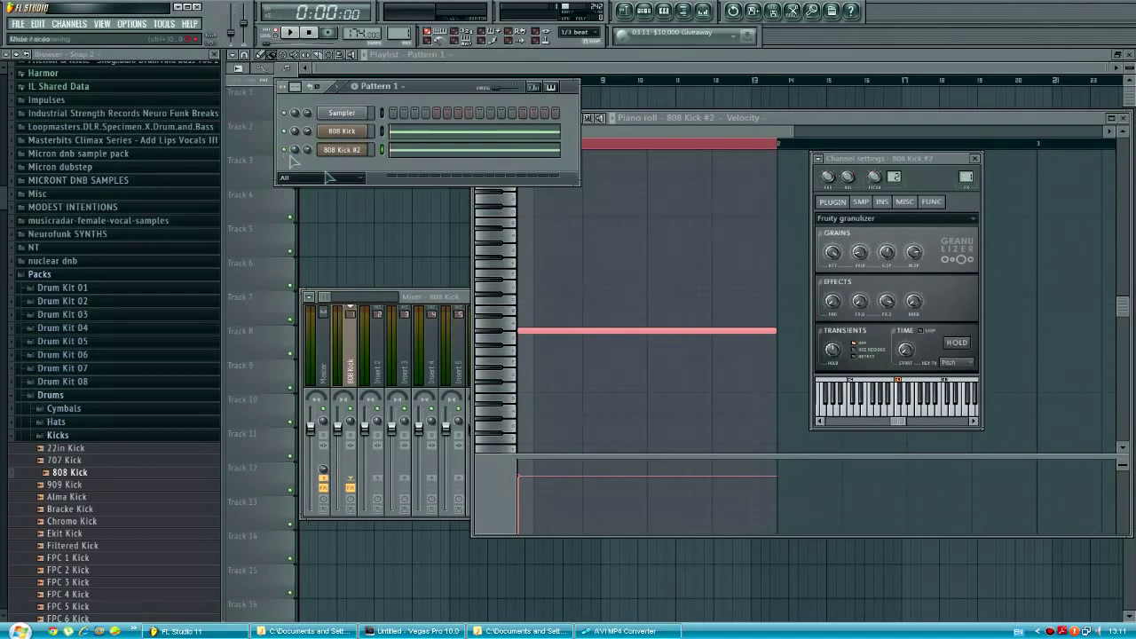
right_click(538, 343)
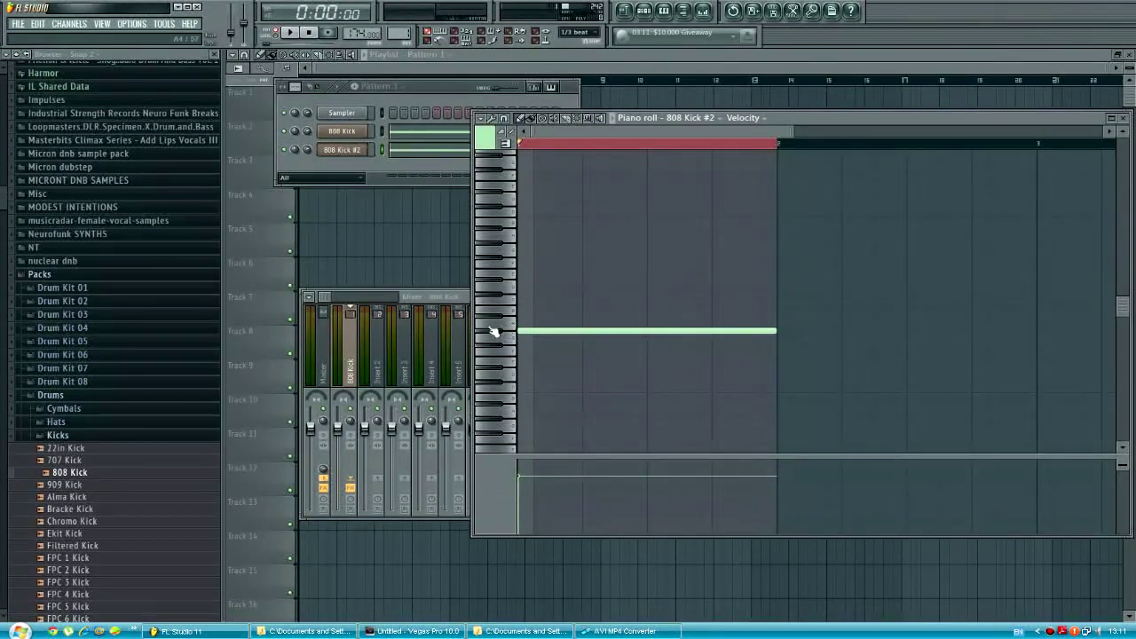
click(359, 131)
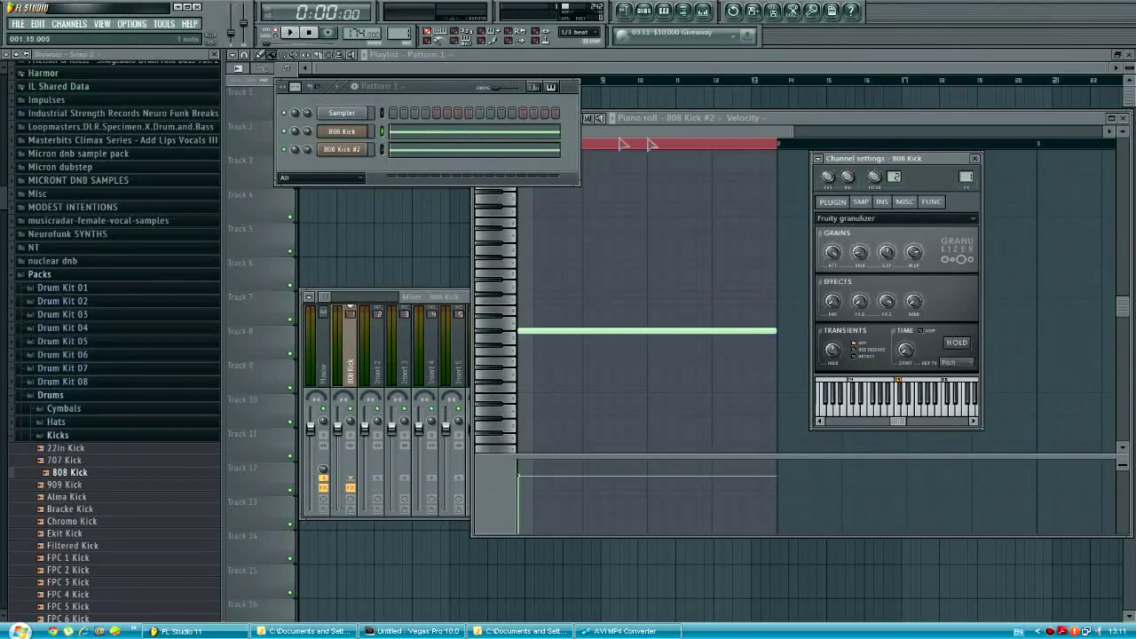
Audition A4 in the 808 Kick piano roll, view the 808 Kick #2 note and play Pattern 1 briefly.
click(533, 132)
click(512, 304)
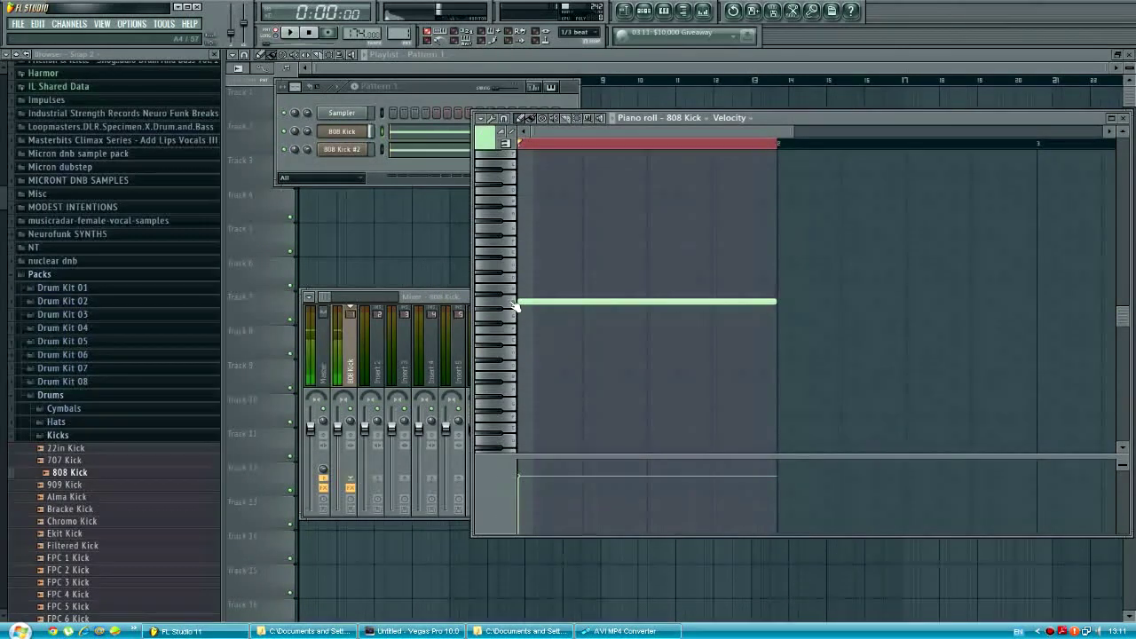
click(367, 150)
click(349, 151)
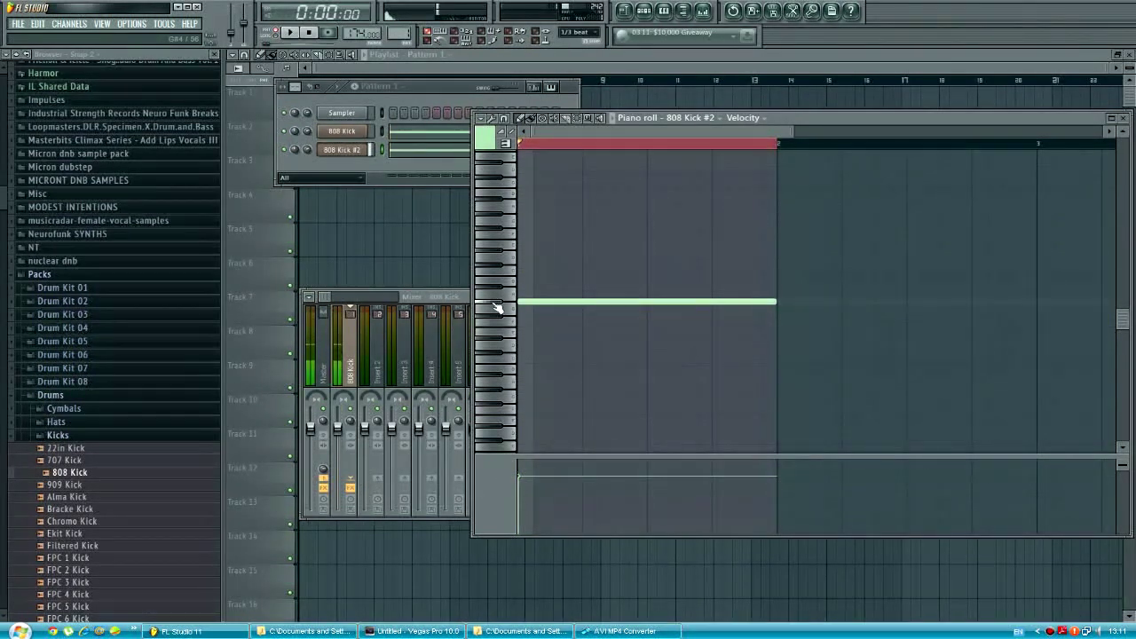
click(289, 33)
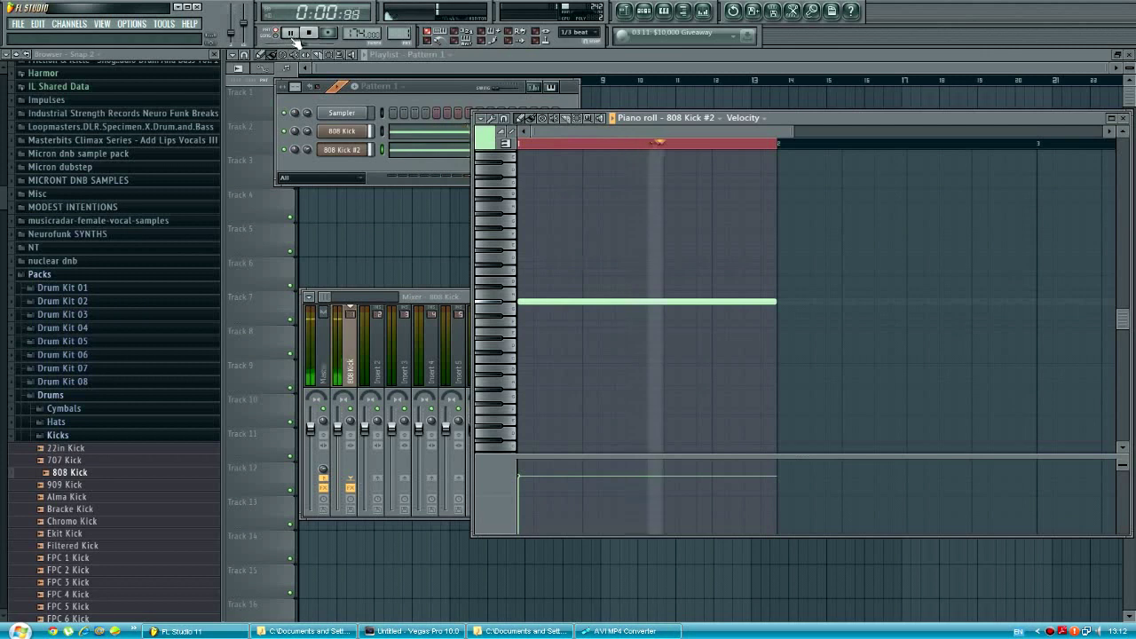
click(415, 134)
key(space)
Clear the piano roll's time selection and compare the notes of 808 Kick #2 and 808 Kick.
key(ctrl+a)
drag(544, 300, 532, 261)
click(427, 152)
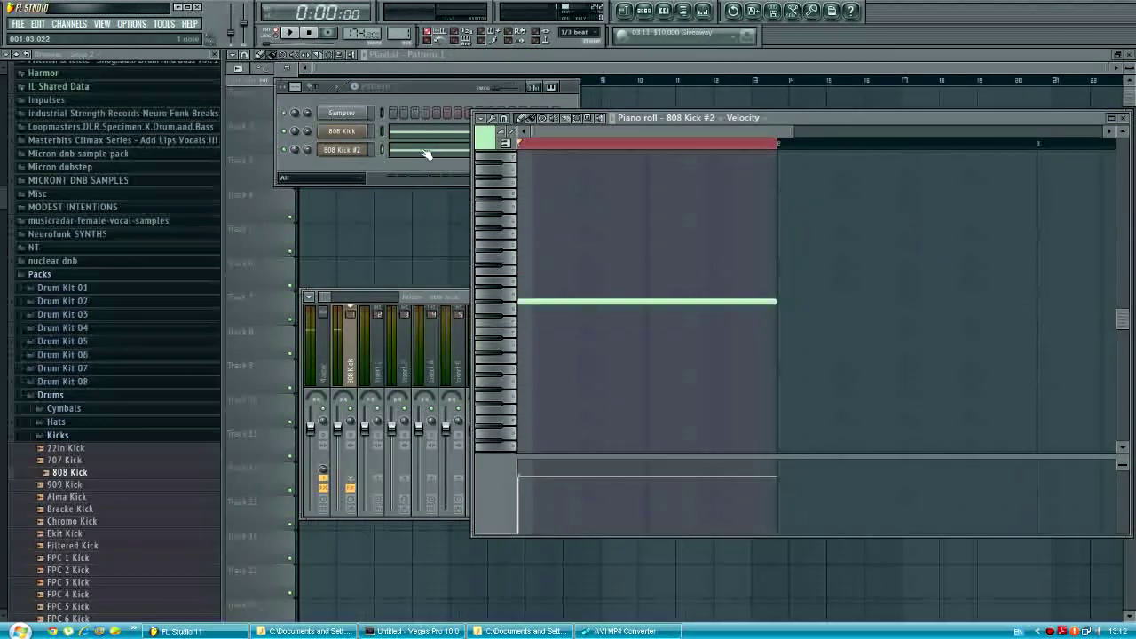
click(427, 154)
click(425, 138)
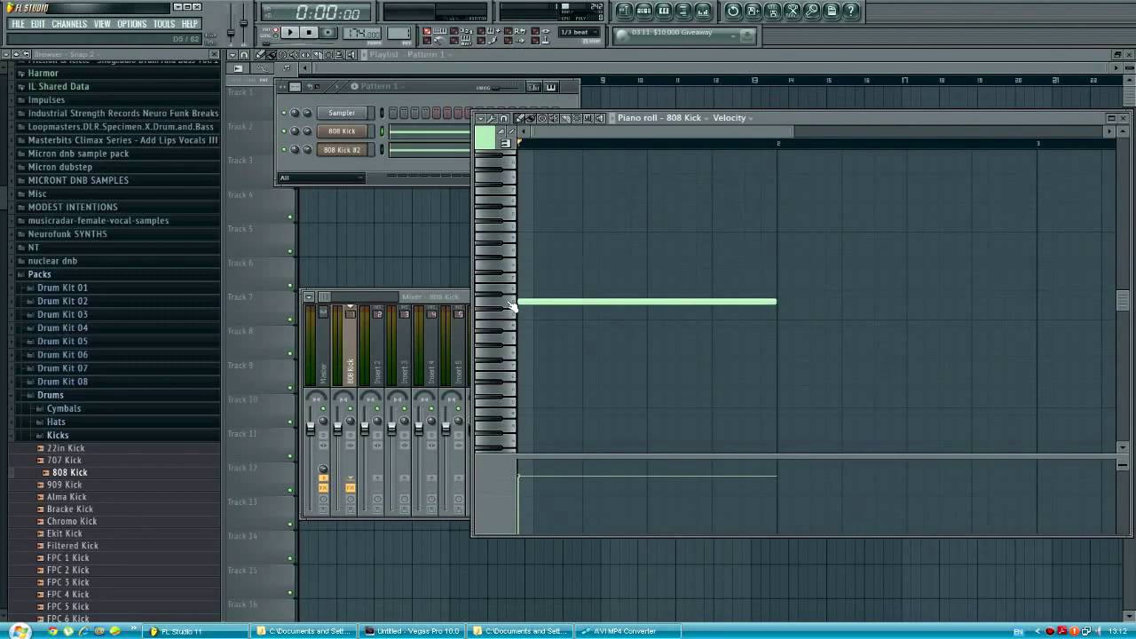
Replace the note of 808 Kick #2 with a one-bar C#5 note, play the pattern and recheck the 808 Kick note.
click(414, 152)
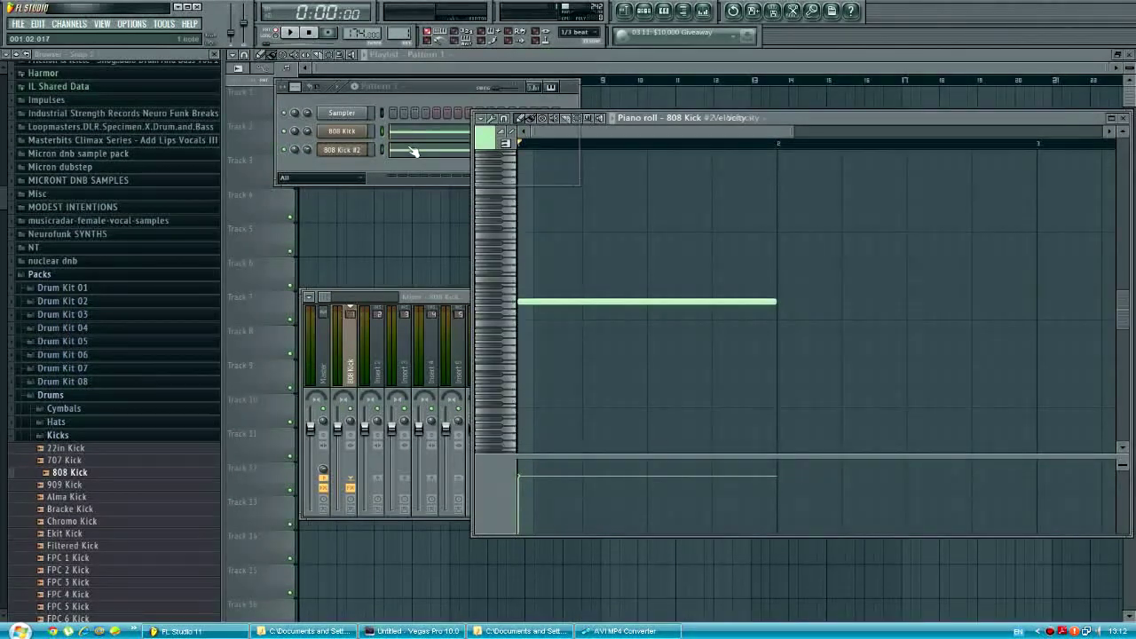
right_click(545, 301)
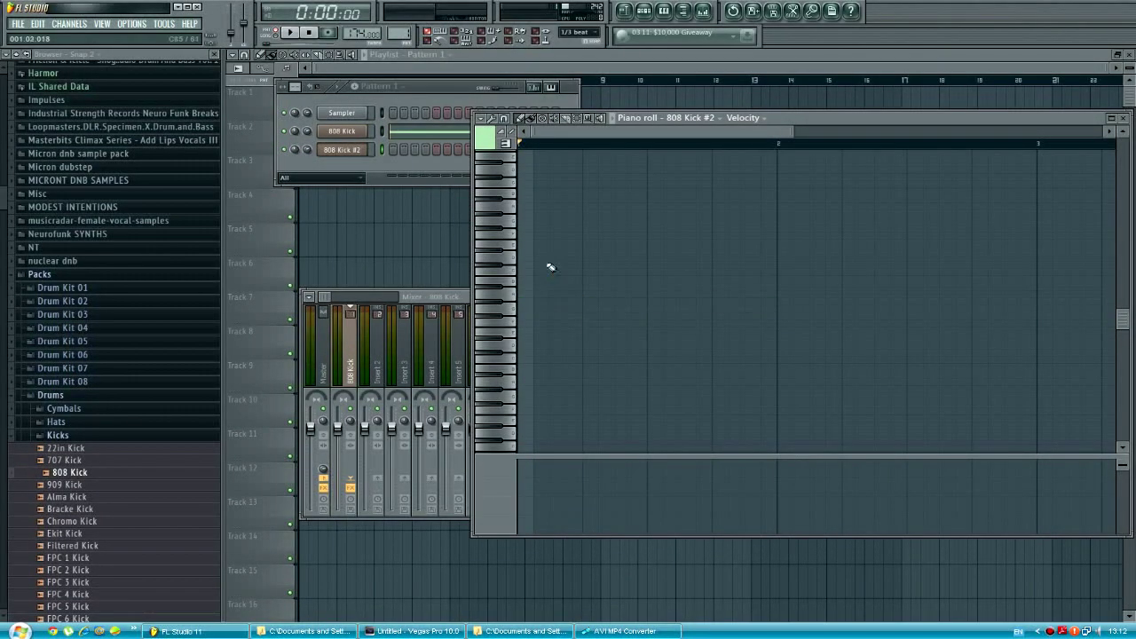
click(531, 264)
key(space)
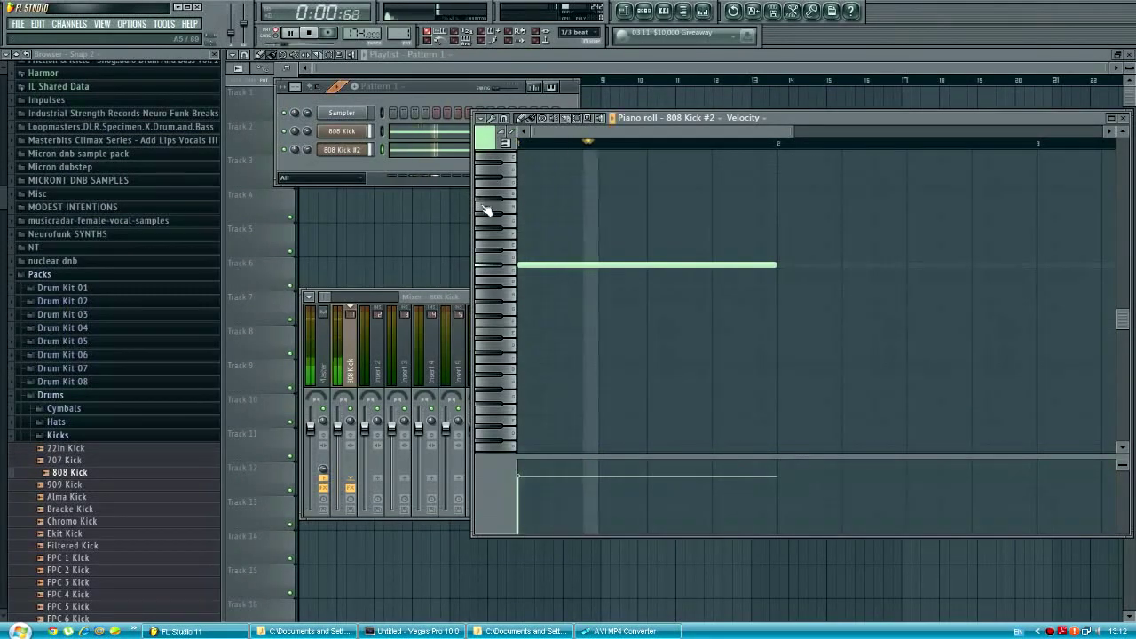
click(426, 180)
key(space)
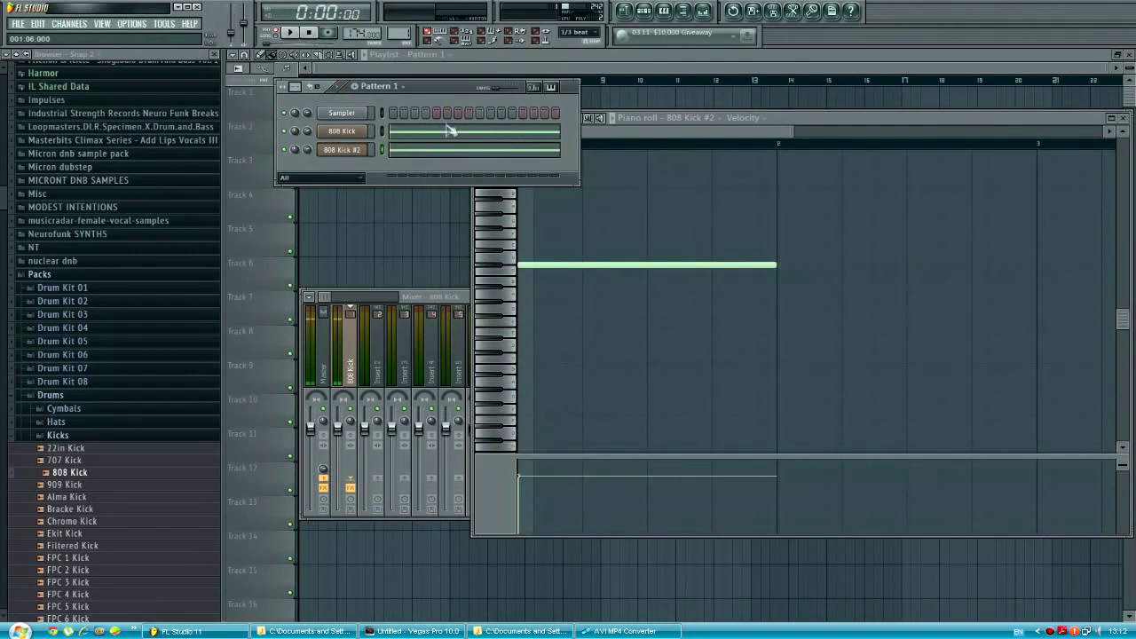
click(426, 138)
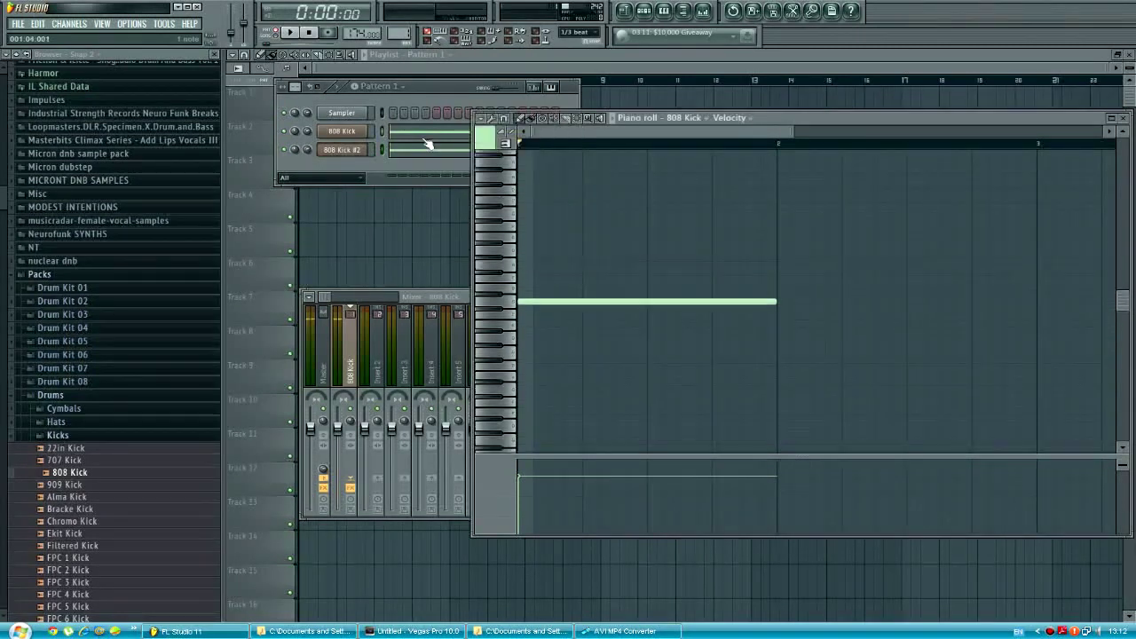
drag(795, 133, 870, 133)
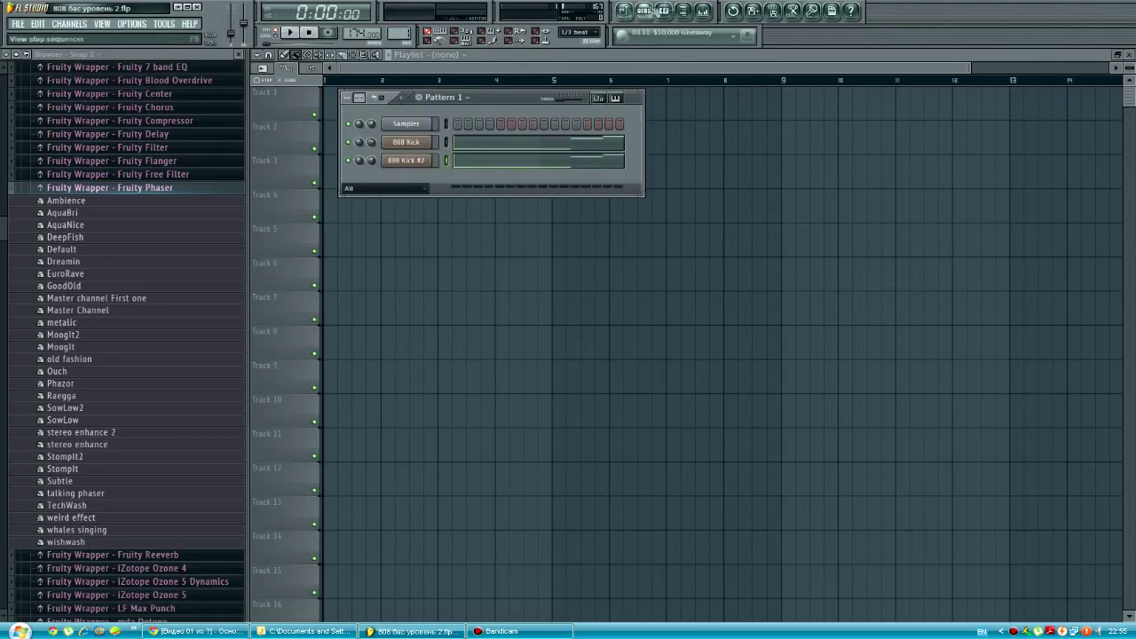
Open the mixer, load mda Detune into the 3xOsc track's second effect slot and place its window beside the step sequencer.
click(703, 11)
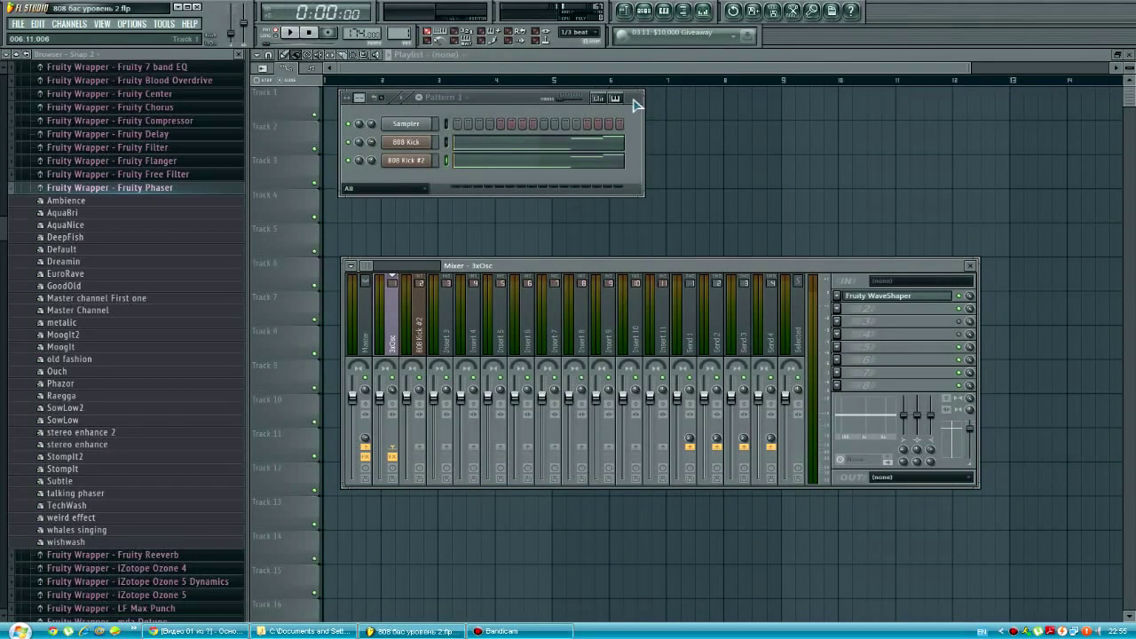
click(841, 313)
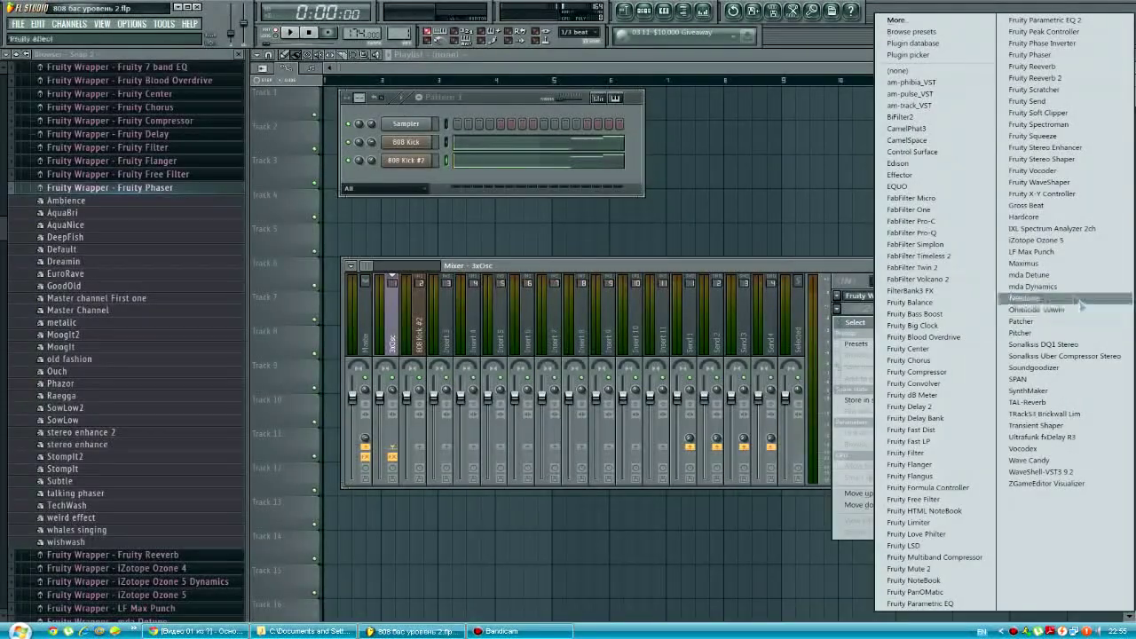
click(1018, 280)
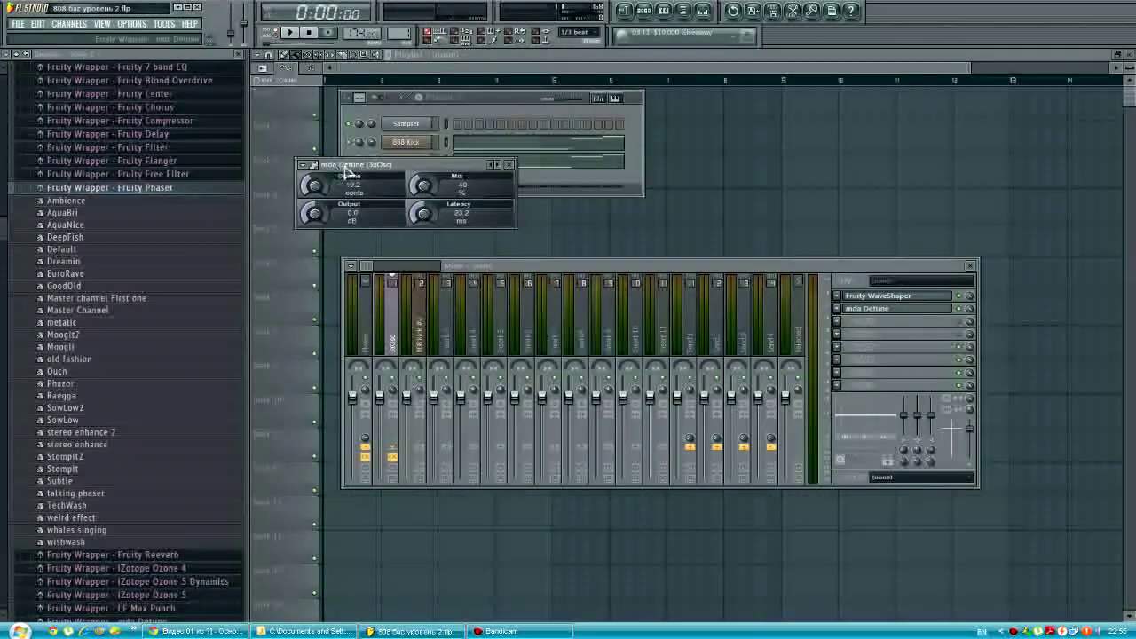
drag(438, 184, 724, 133)
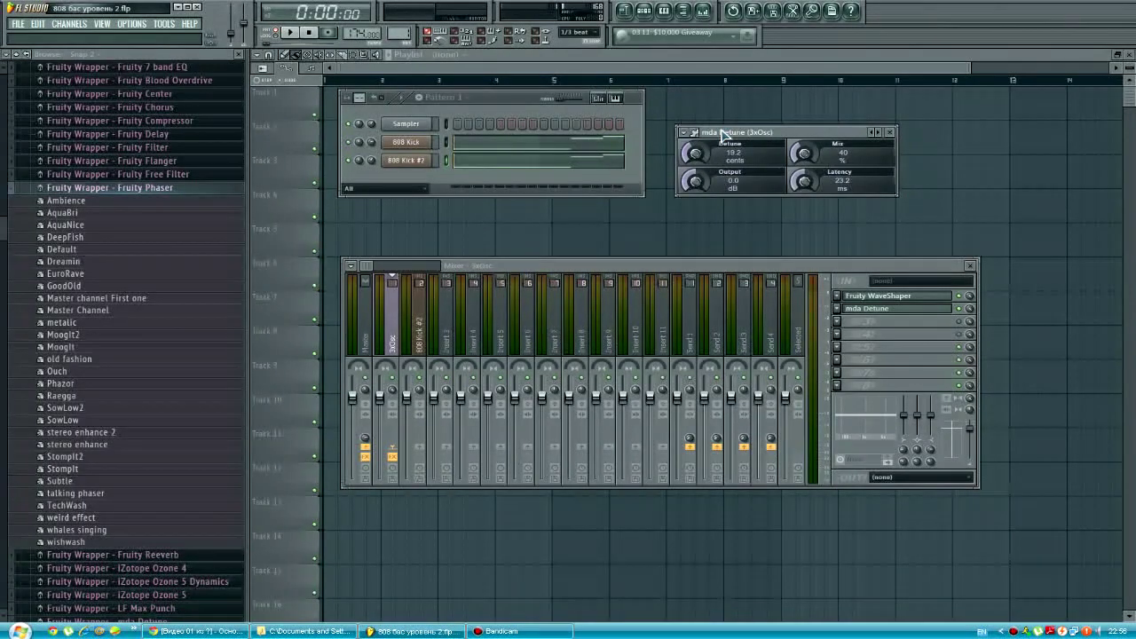
drag(754, 133, 729, 142)
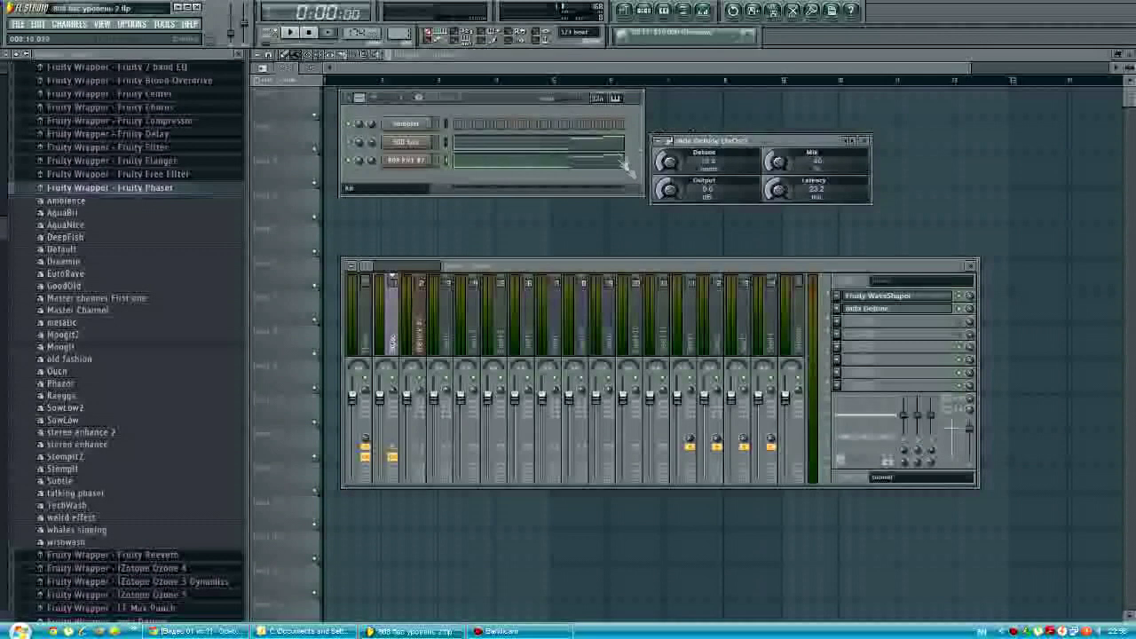
Check and close the channel settings of 808 Kick #2, and shift the 3xOsc mixer track's stereo separation towards merged.
click(407, 163)
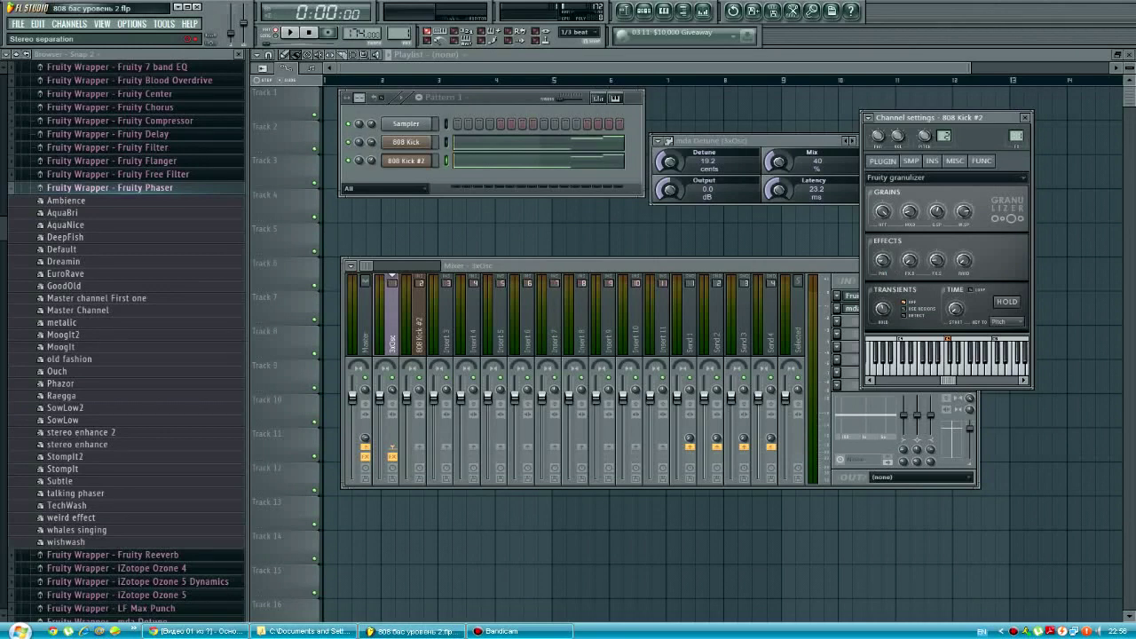
click(1025, 117)
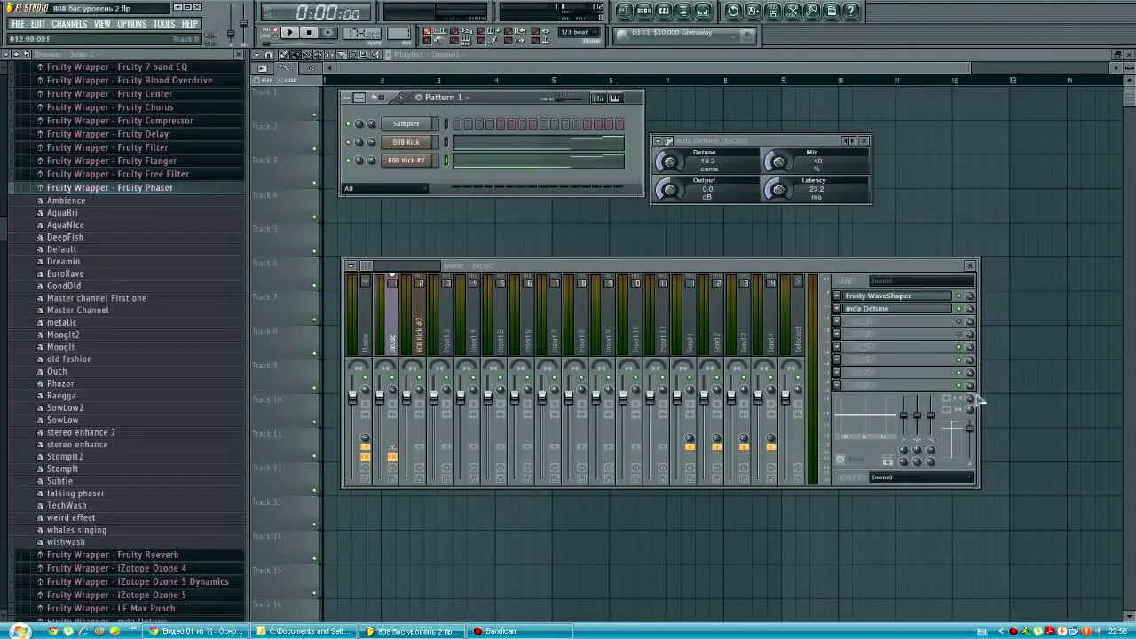
drag(974, 404, 974, 435)
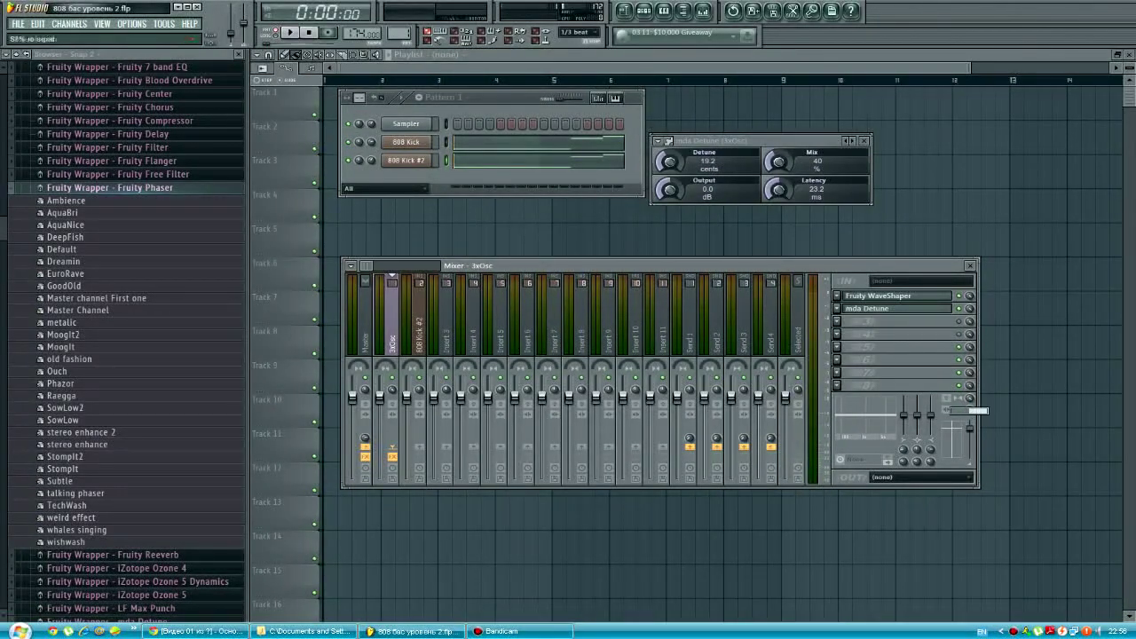
Play Pattern 1 to compare the sound with mda Detune bypassed and enabled, and stop playback.
drag(714, 140, 809, 138)
click(960, 309)
click(289, 32)
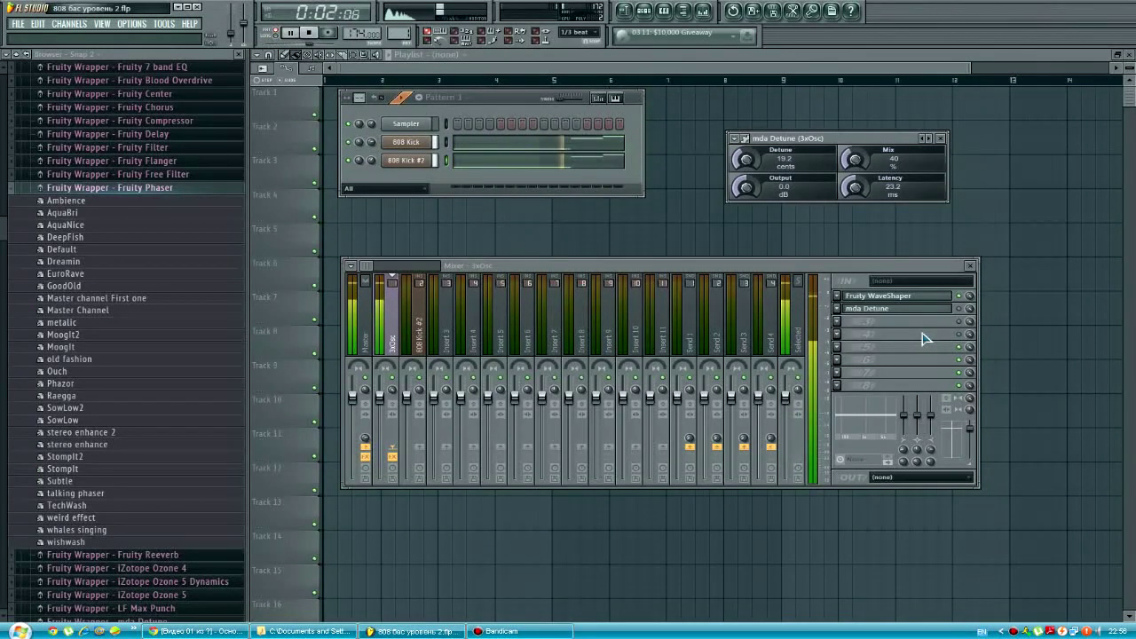
click(960, 309)
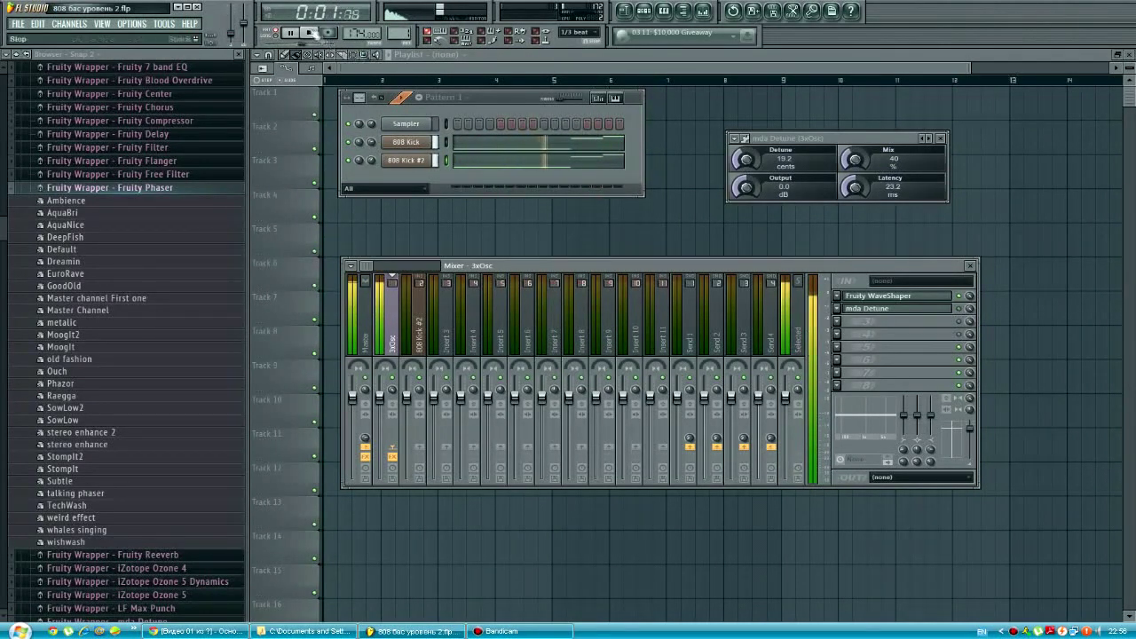
key(space)
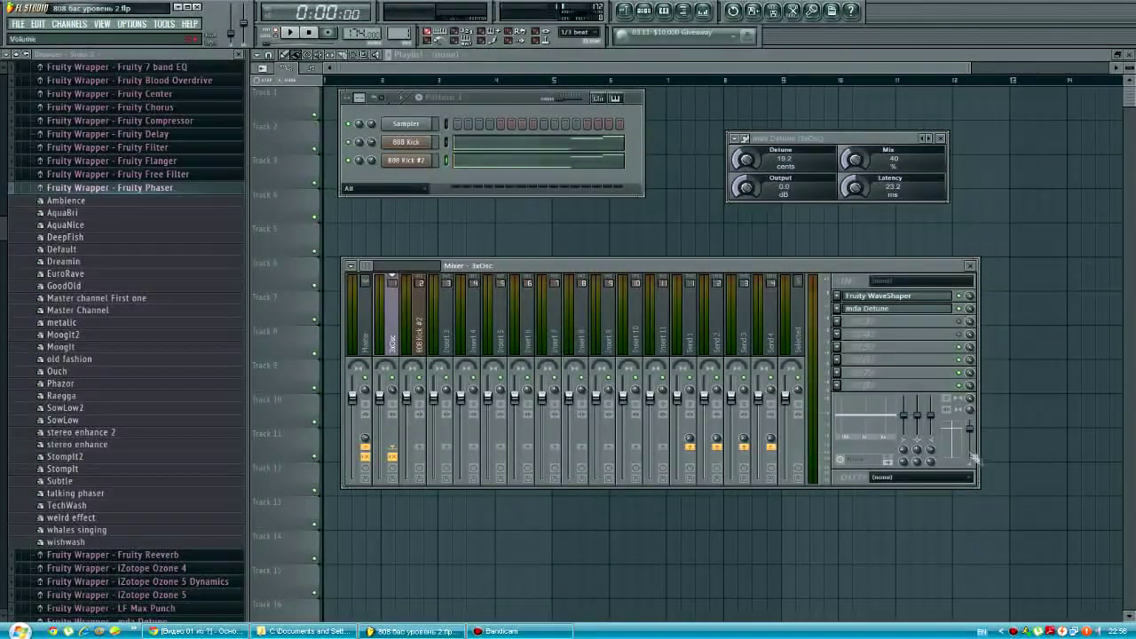
Readjust the 3xOsc track's stereo separation, move the mda Detune window and set its mix to 36 %.
drag(971, 399, 971, 388)
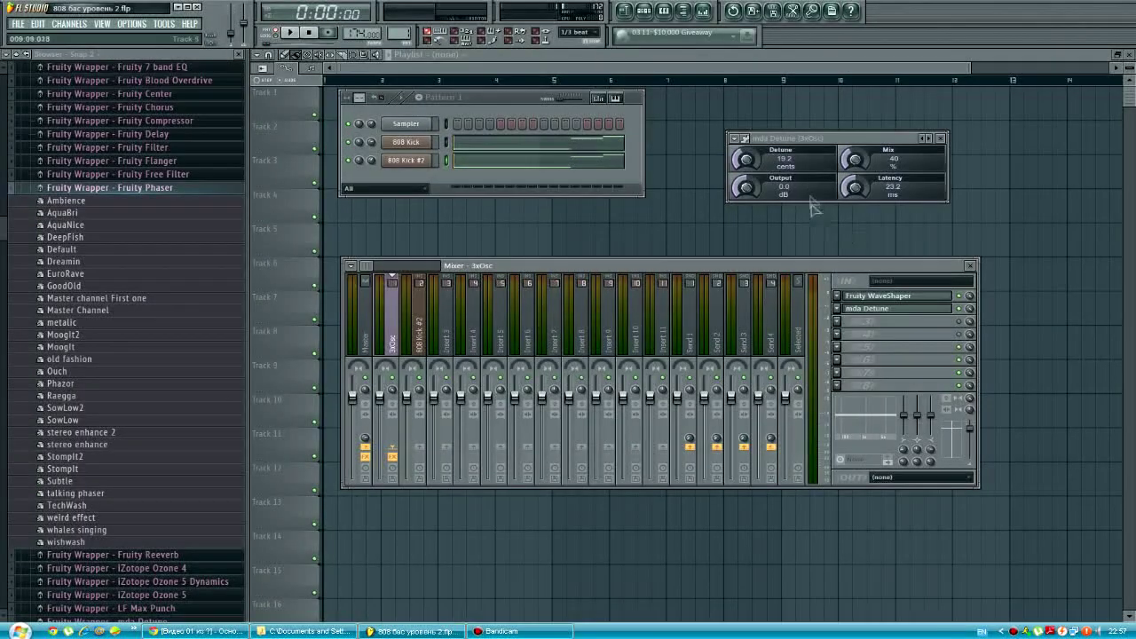
drag(794, 142, 762, 162)
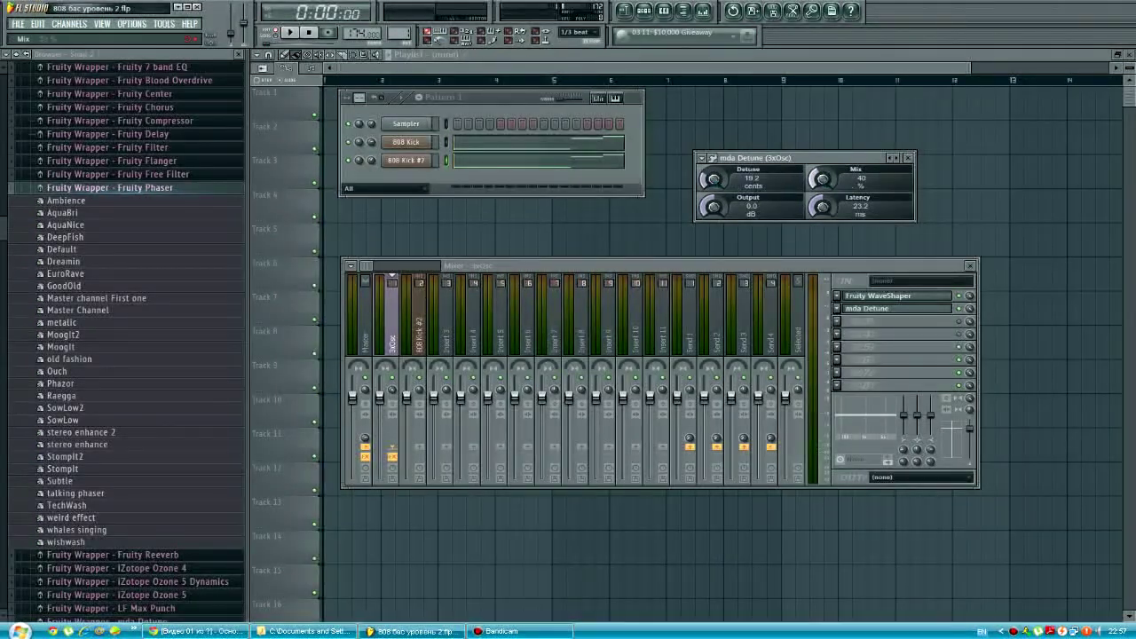
drag(824, 178, 824, 180)
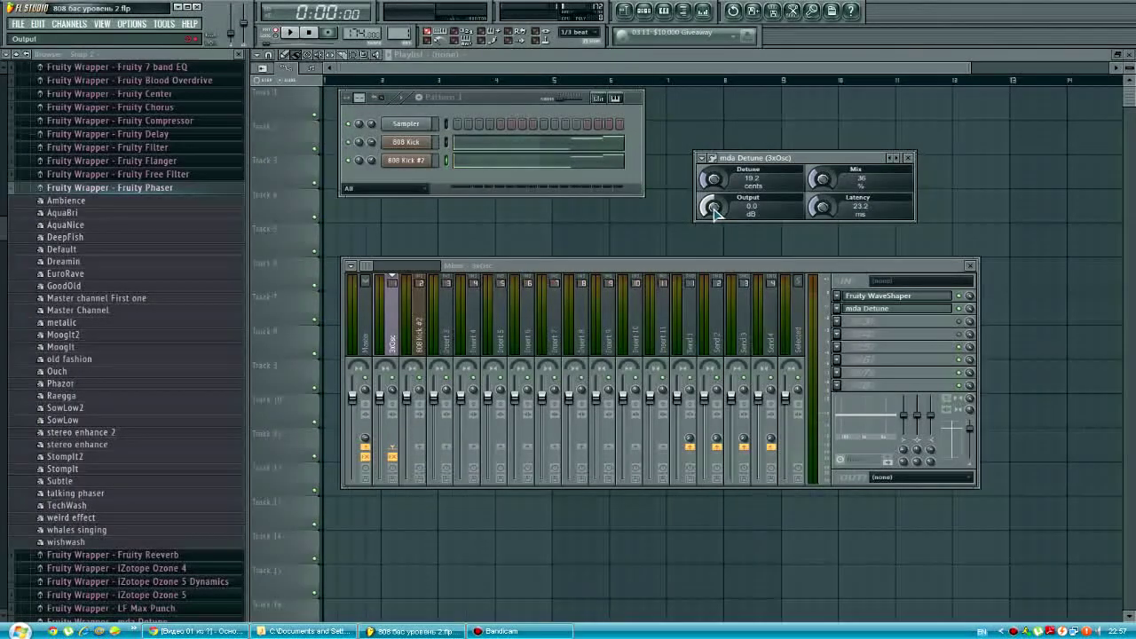
drag(379, 396, 379, 403)
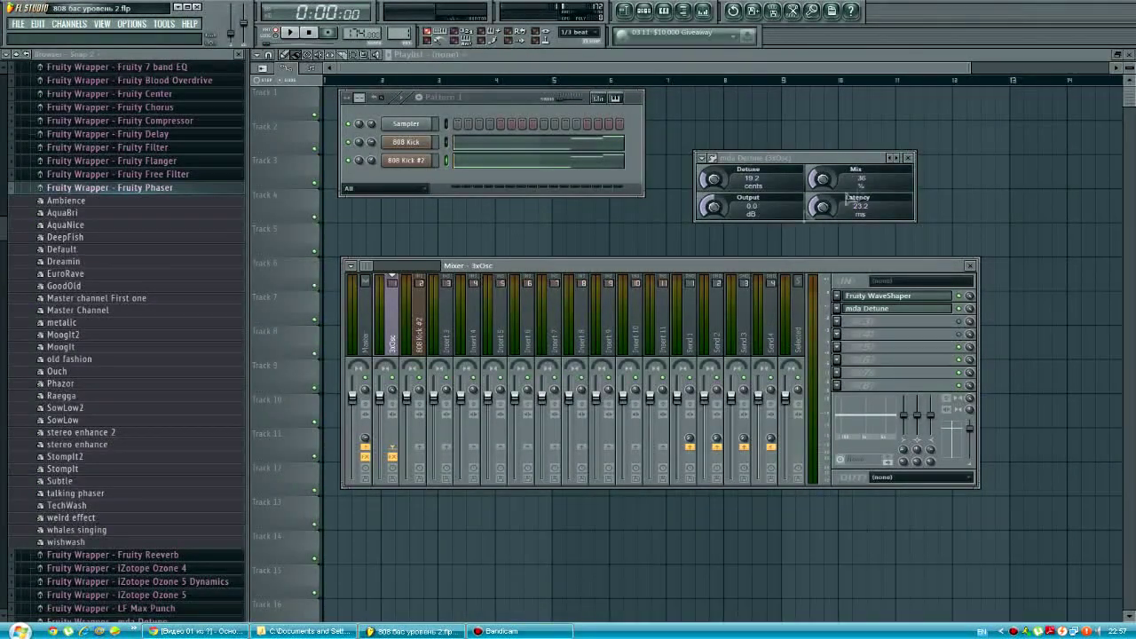
Try mda Detune with 7.7 cents detune and 11.6 ms latency while the pattern plays.
drag(825, 206, 832, 206)
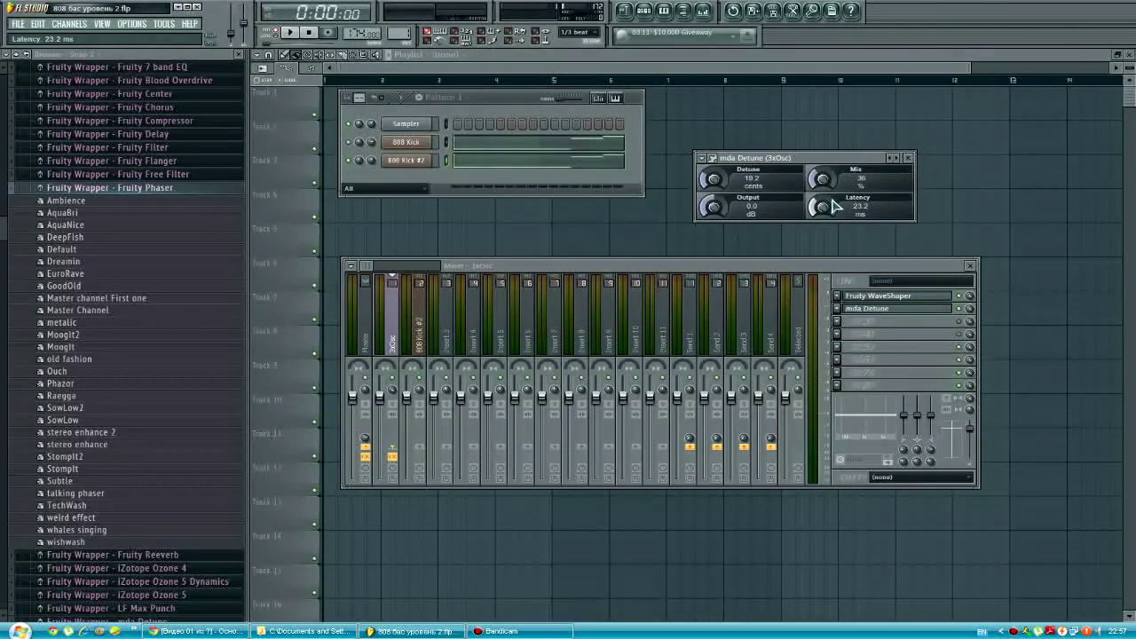
click(291, 33)
drag(713, 179, 713, 191)
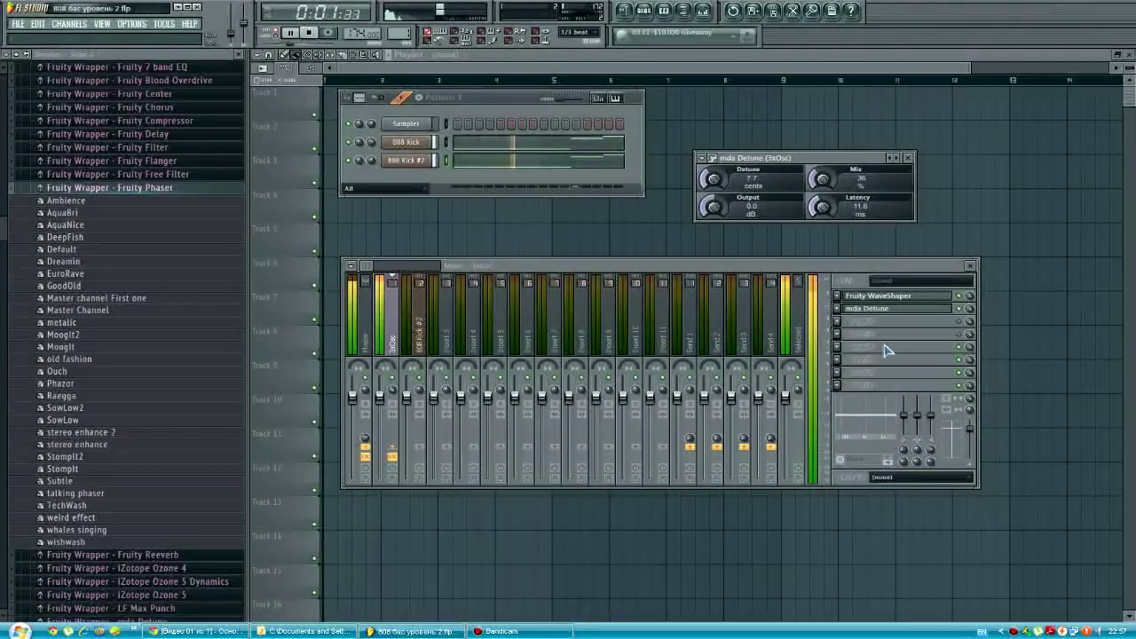
key(space)
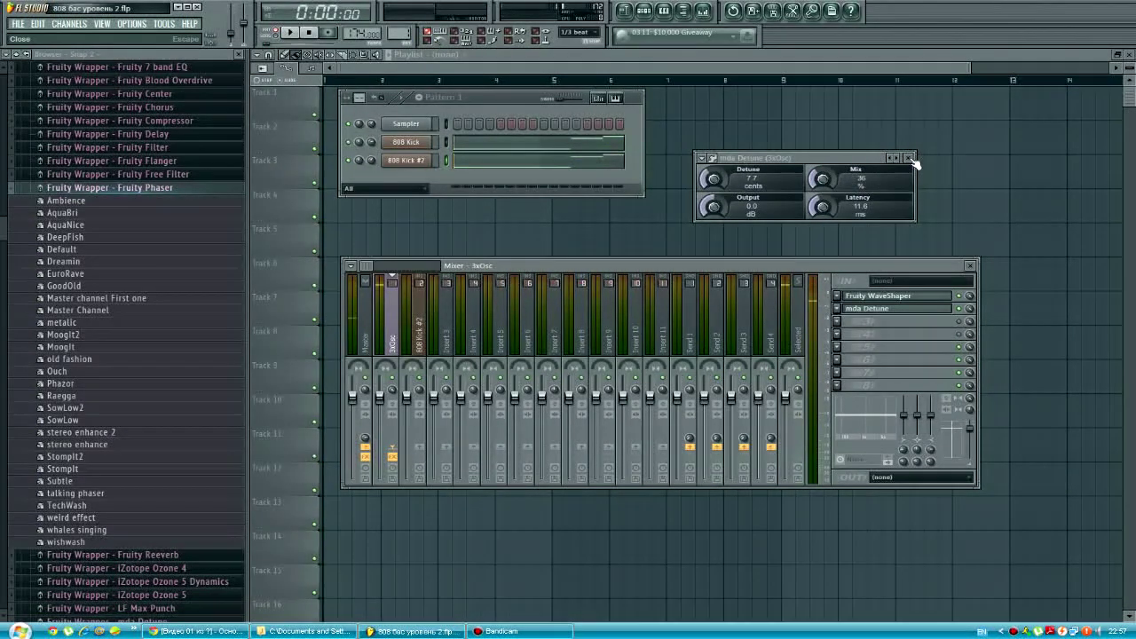
Raise mda Detune's detune amount, set its mix to 40 % and latency to 23.2 ms, and replay the pattern.
click(889, 312)
click(889, 312)
click(889, 313)
click(290, 33)
drag(717, 183, 721, 169)
drag(824, 211, 825, 178)
click(309, 34)
click(292, 35)
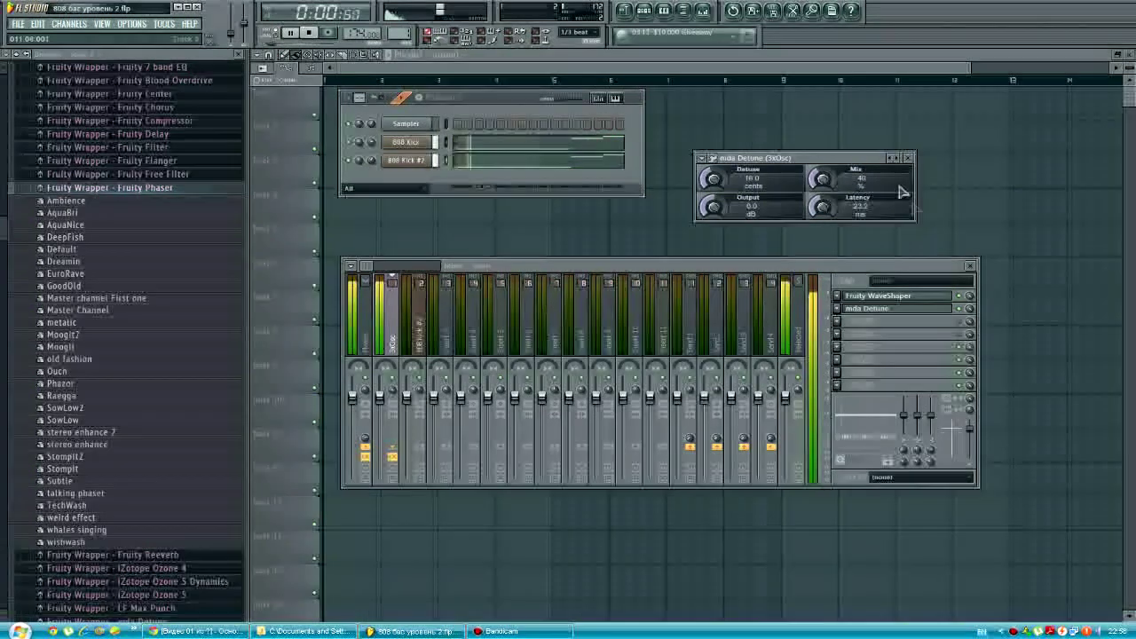
Set mda Detune's detune to 24.7 cents, close and reopen its window, and stop playback.
click(910, 159)
click(903, 310)
click(903, 309)
click(904, 309)
key(space)
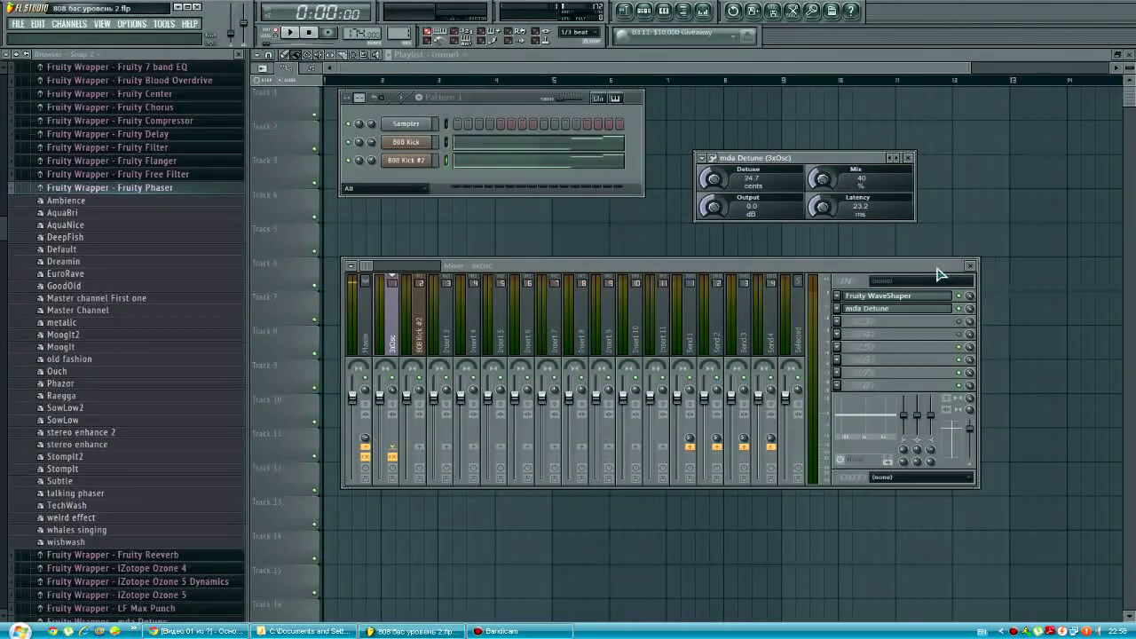
Play the pattern and set the 3xOsc mixer track's stereo separation to 75% merged.
click(969, 400)
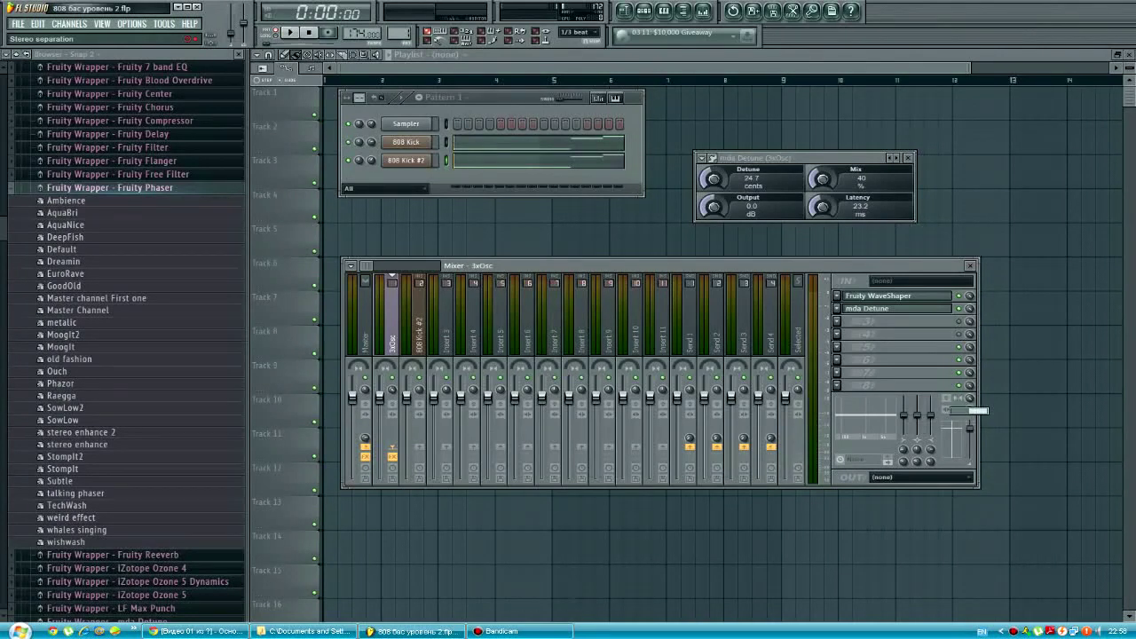
drag(970, 400, 971, 400)
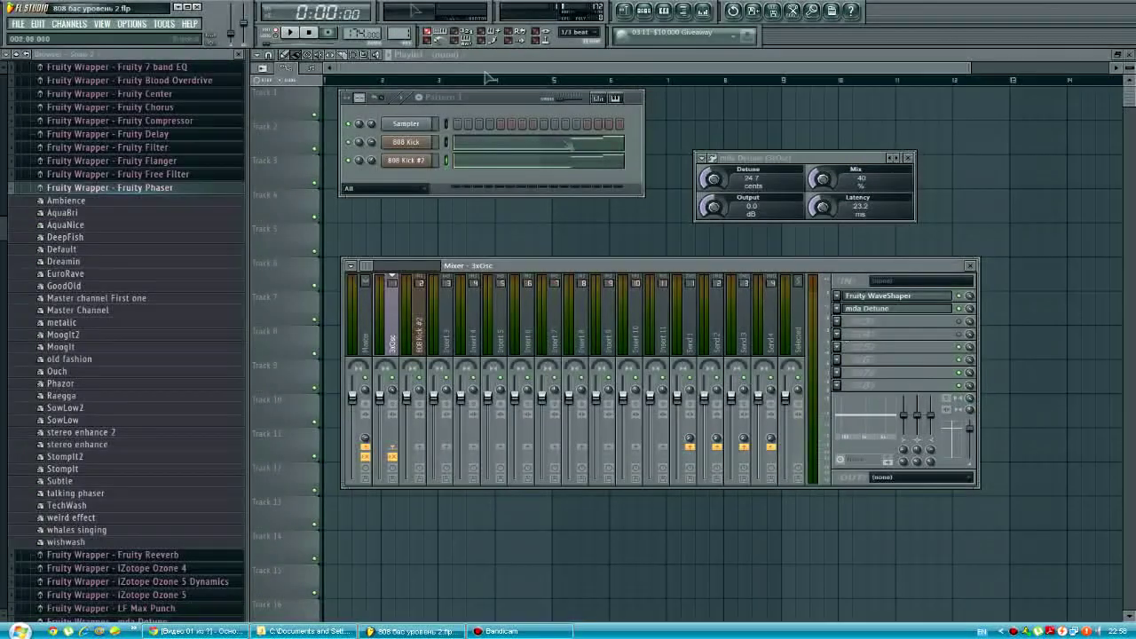
key(space)
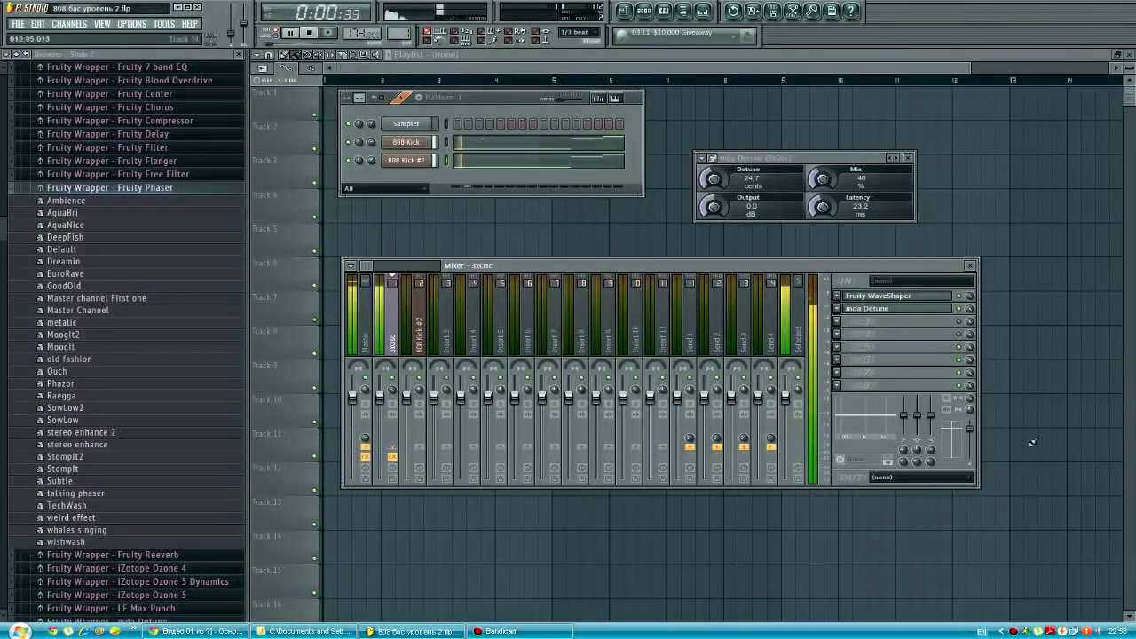
drag(970, 399, 970, 413)
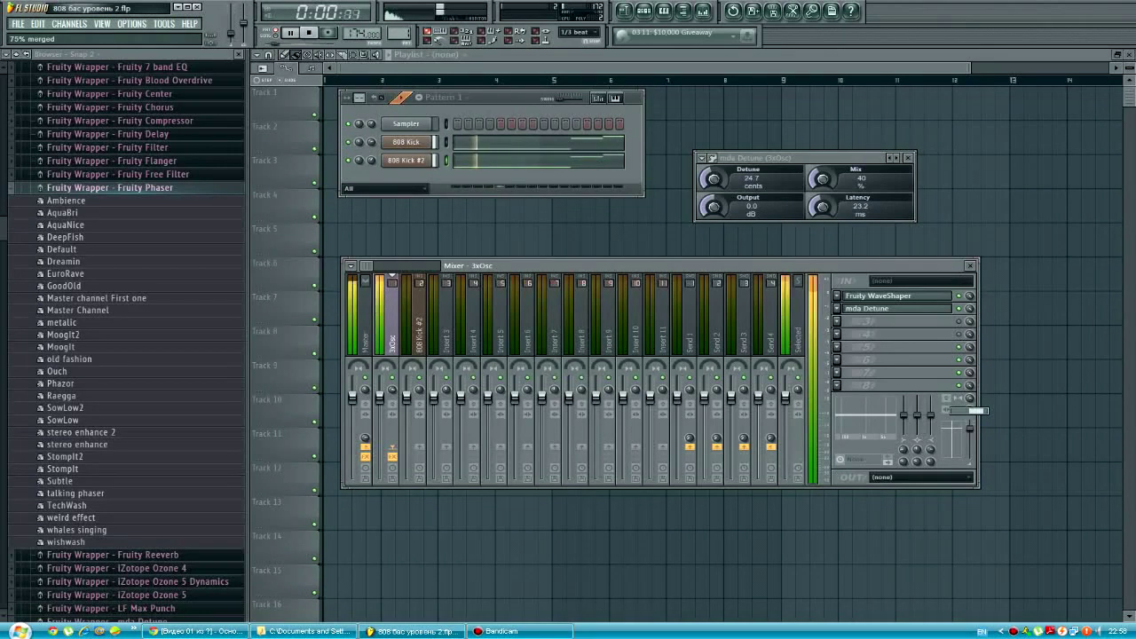
Stop playback, shift the 3xOsc mixer track's stereo separation to the separated side, and play the pattern.
click(309, 33)
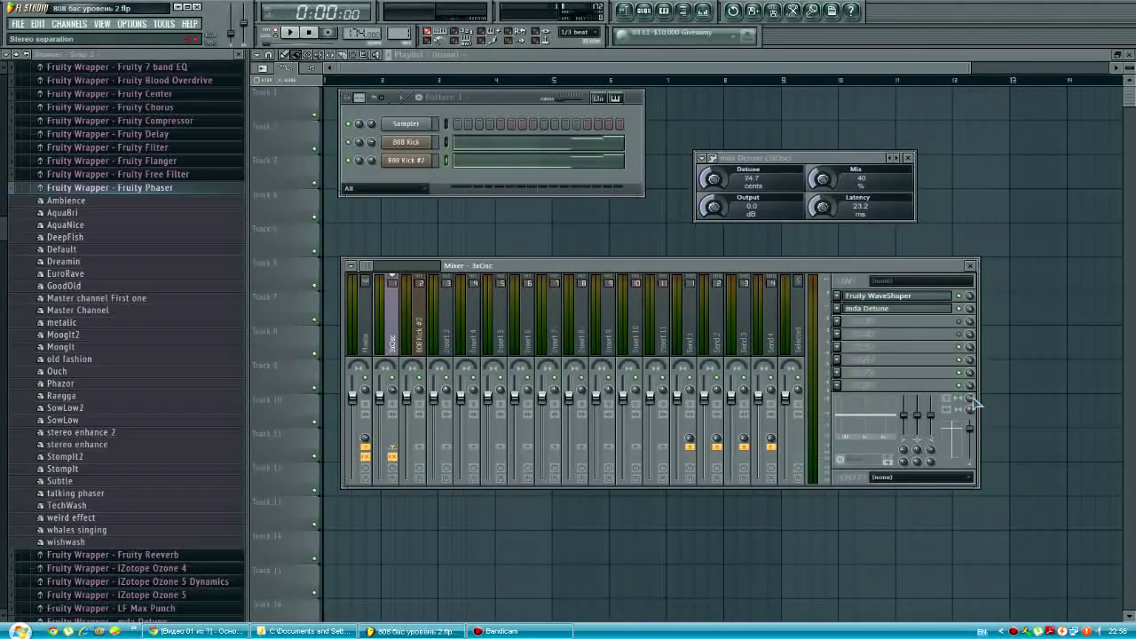
drag(970, 399, 970, 448)
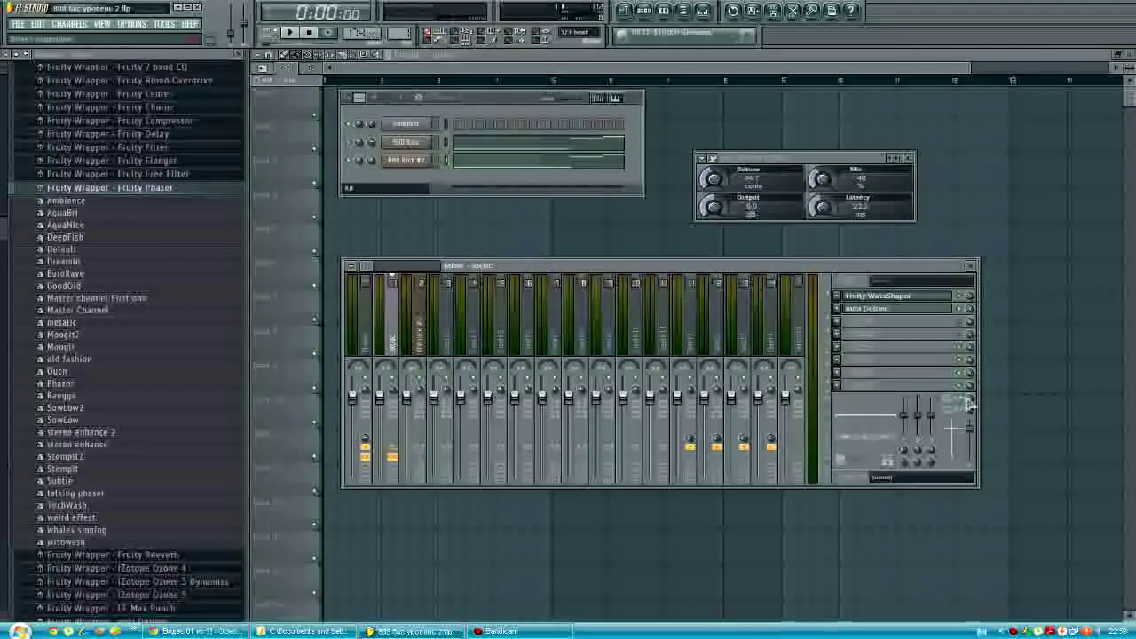
click(423, 145)
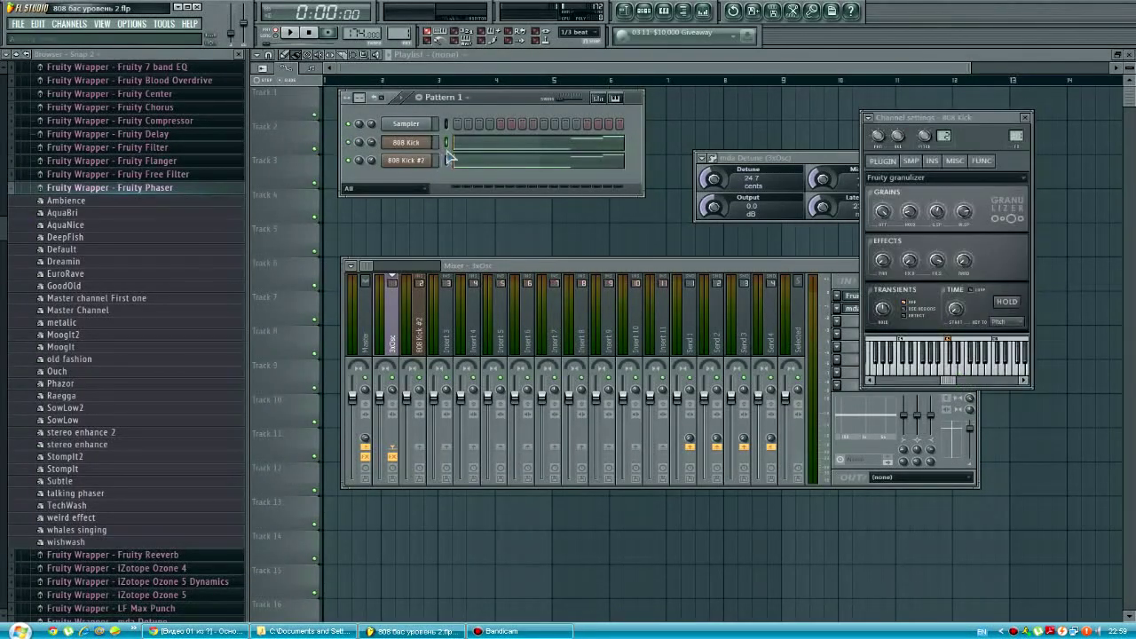
click(406, 160)
click(393, 325)
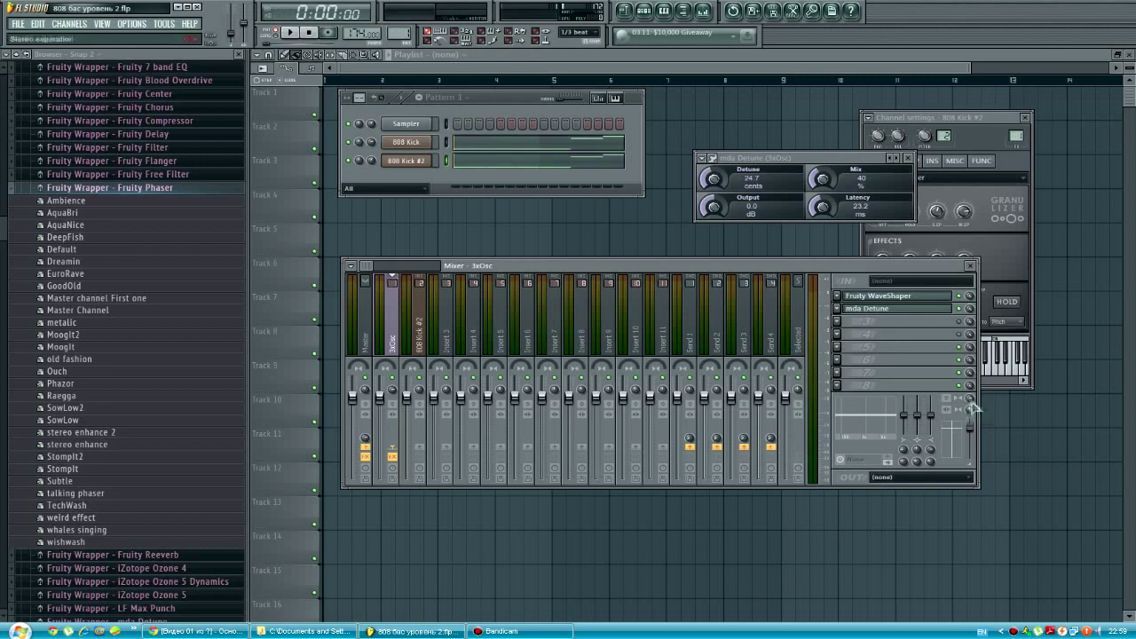
drag(967, 411, 965, 411)
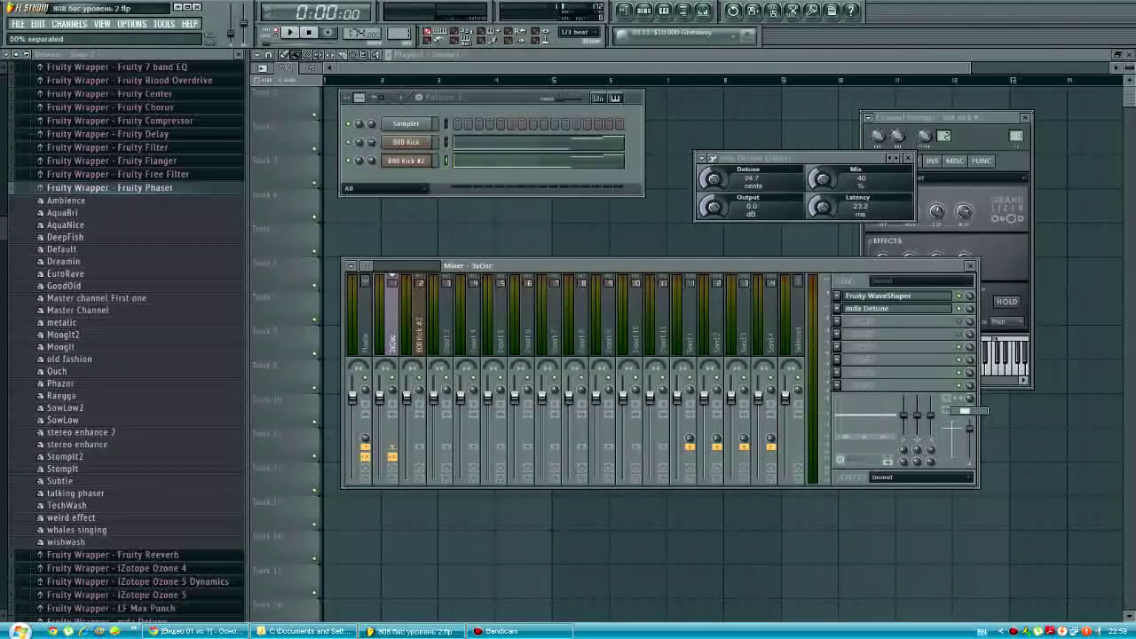
click(289, 33)
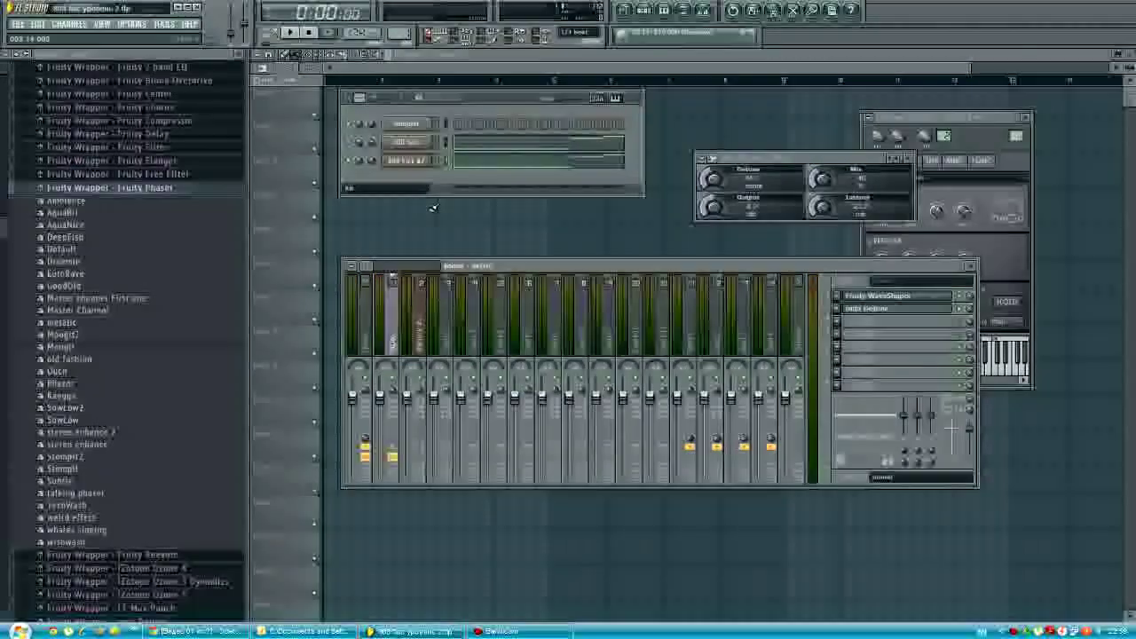
Remove mda Detune from the 3xOsc mixer track's effect chain.
click(837, 321)
mouse_move(857, 322)
click(899, 71)
Clone the 808 Kick #2 channel and link the copy to mixer track 2.
right_click(429, 160)
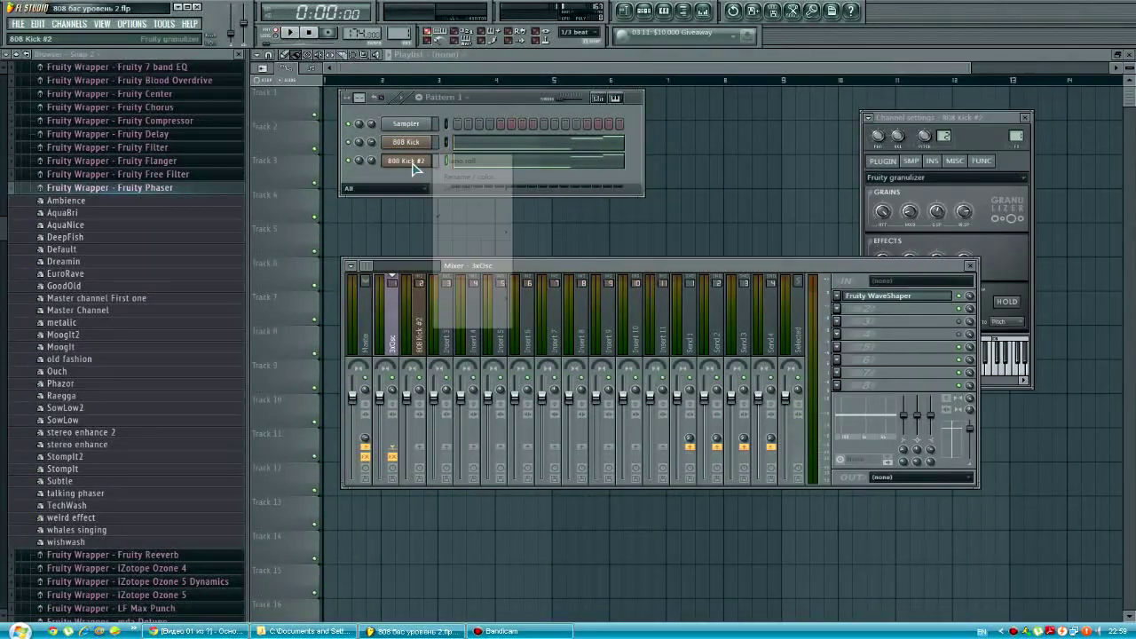
click(456, 310)
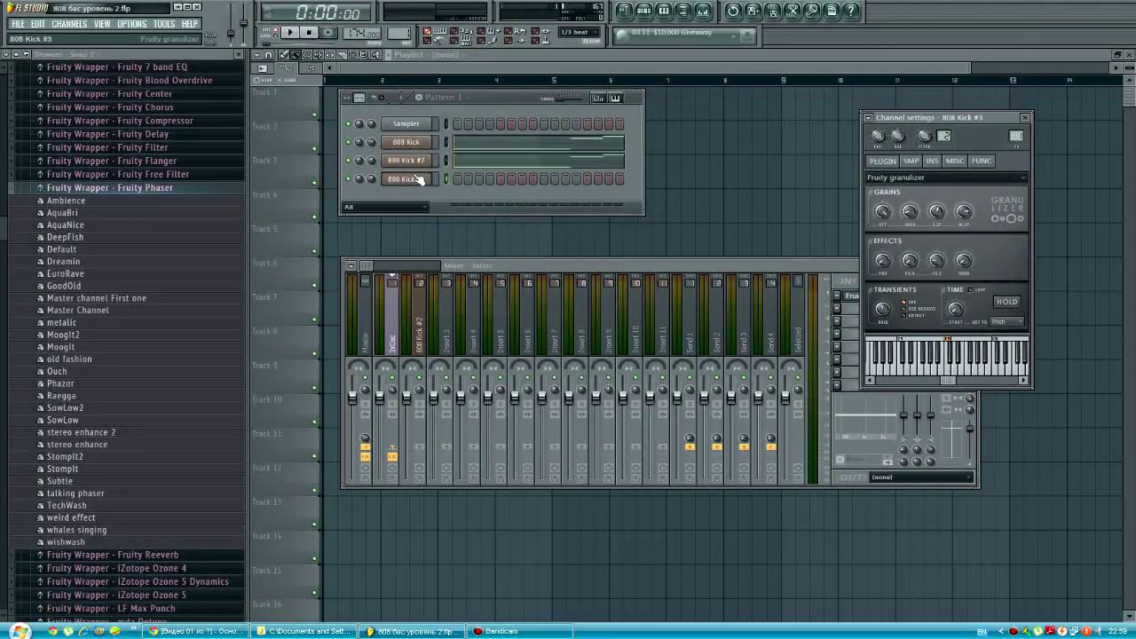
click(422, 321)
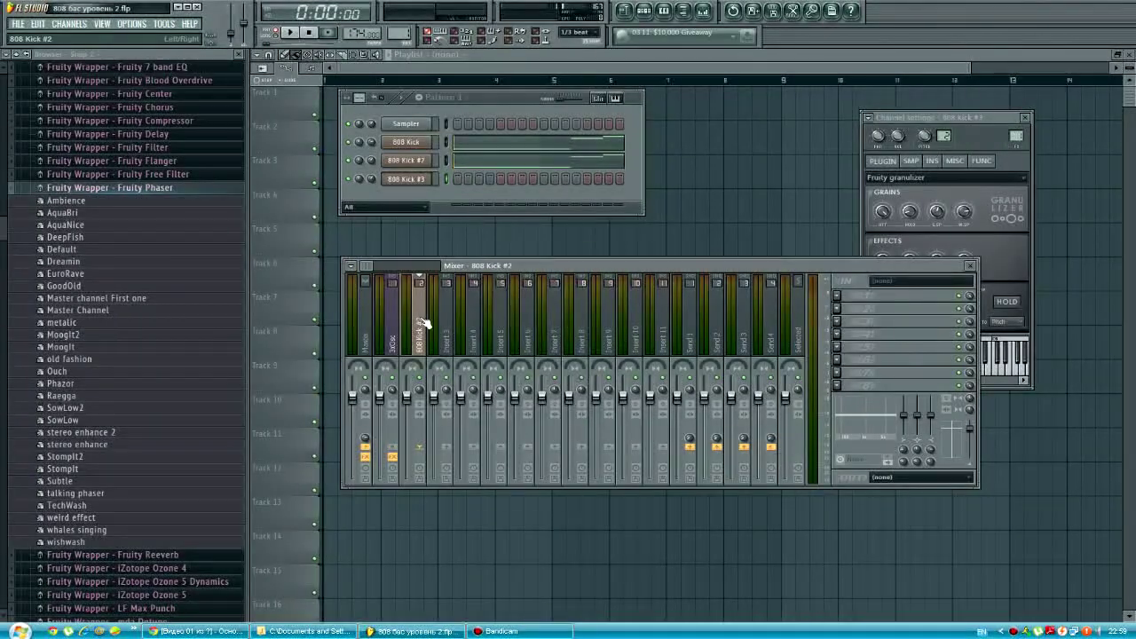
right_click(425, 323)
mouse_move(485, 320)
click(597, 320)
Rename mixer track 2 as 808 Kick #3.
right_click(431, 301)
mouse_move(485, 347)
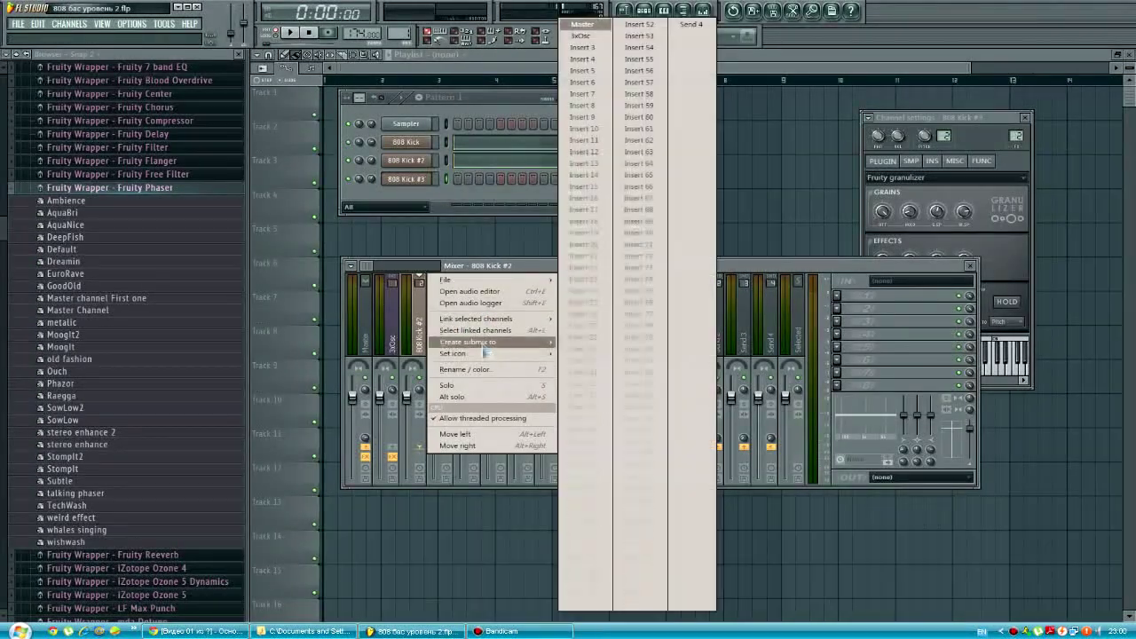
click(466, 369)
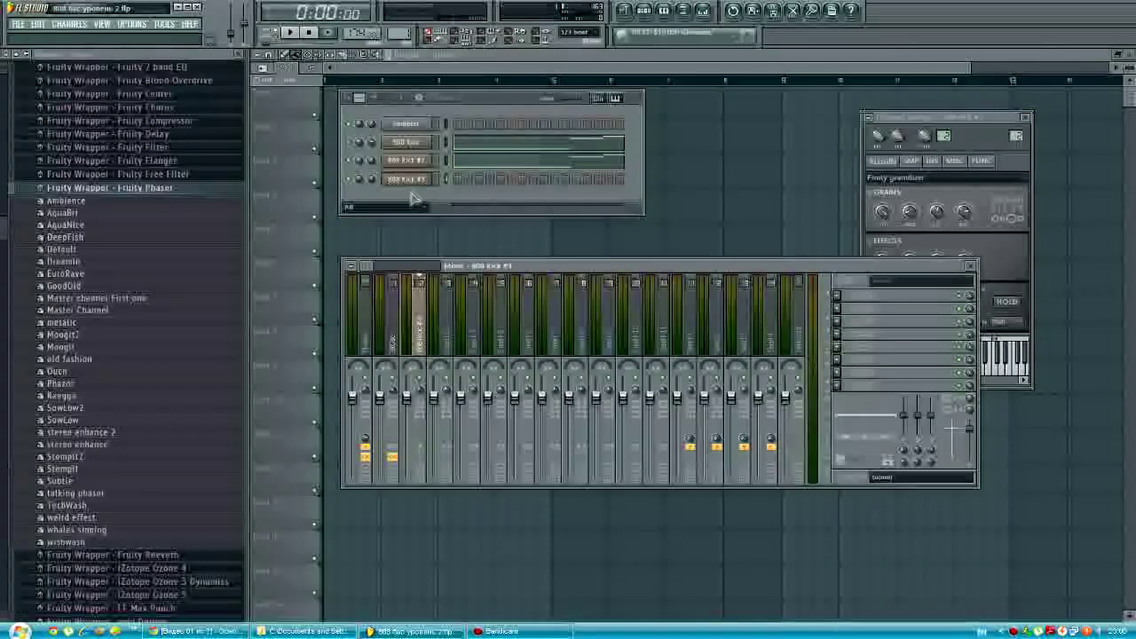
Copy the 808 Kick #2 notes into 808 Kick #3's piano roll and play that channel soloed.
click(494, 164)
right_click(401, 182)
click(460, 179)
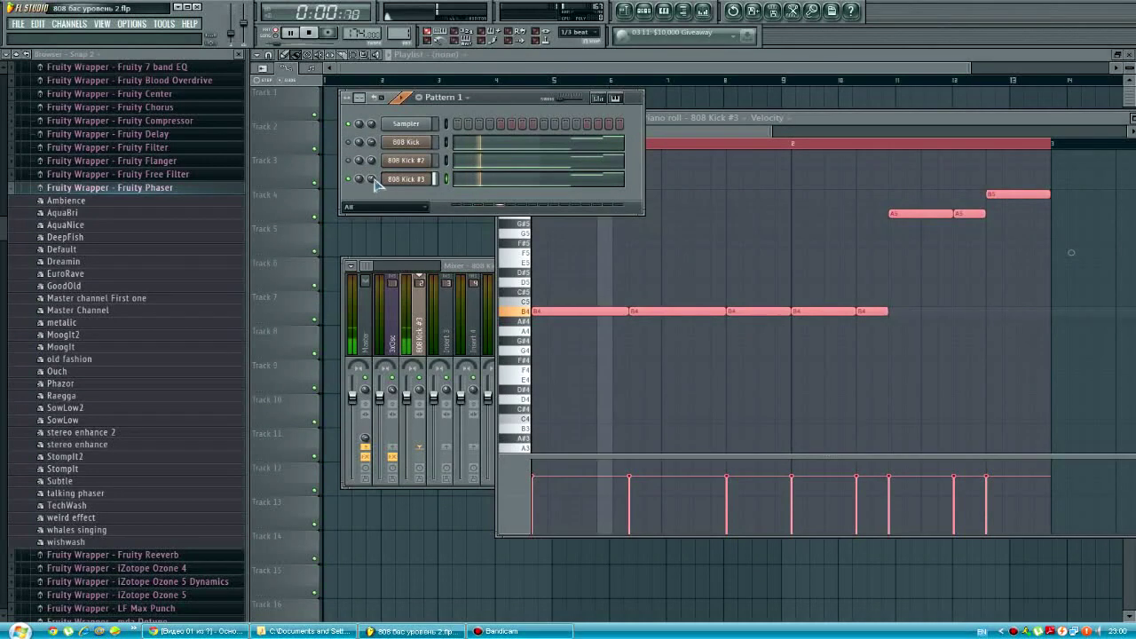
Stop playback, load Fruity WaveShaper on the 808 Kick #3 mixer track, and add a point in the lower part of its curve.
click(419, 328)
key(space)
click(862, 307)
mouse_move(855, 310)
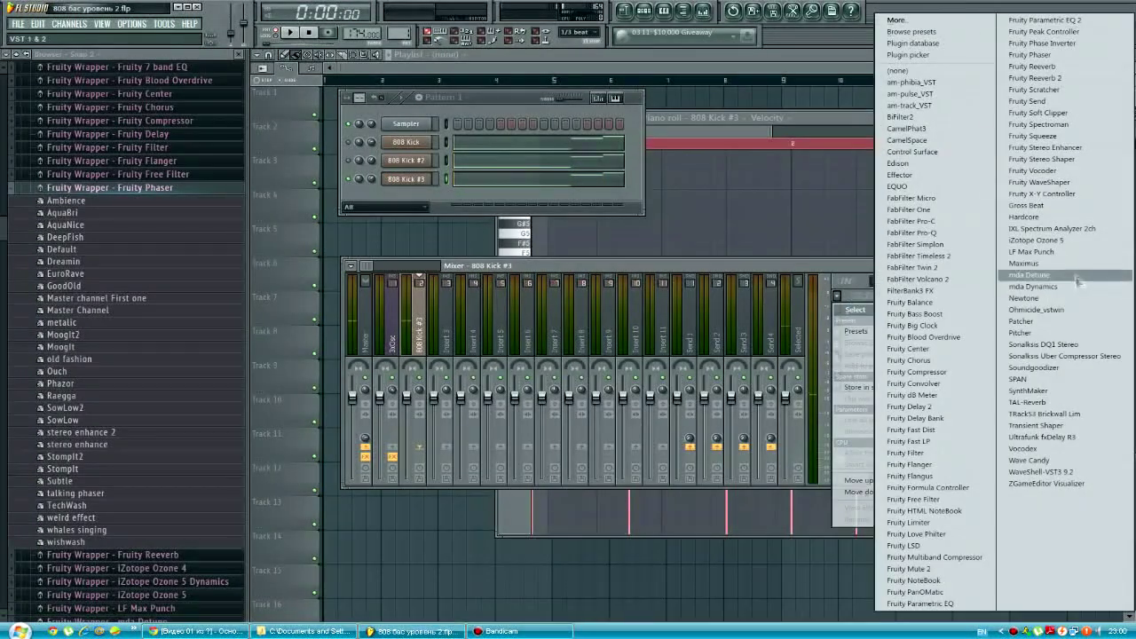
click(1052, 184)
click(291, 234)
drag(298, 236, 301, 232)
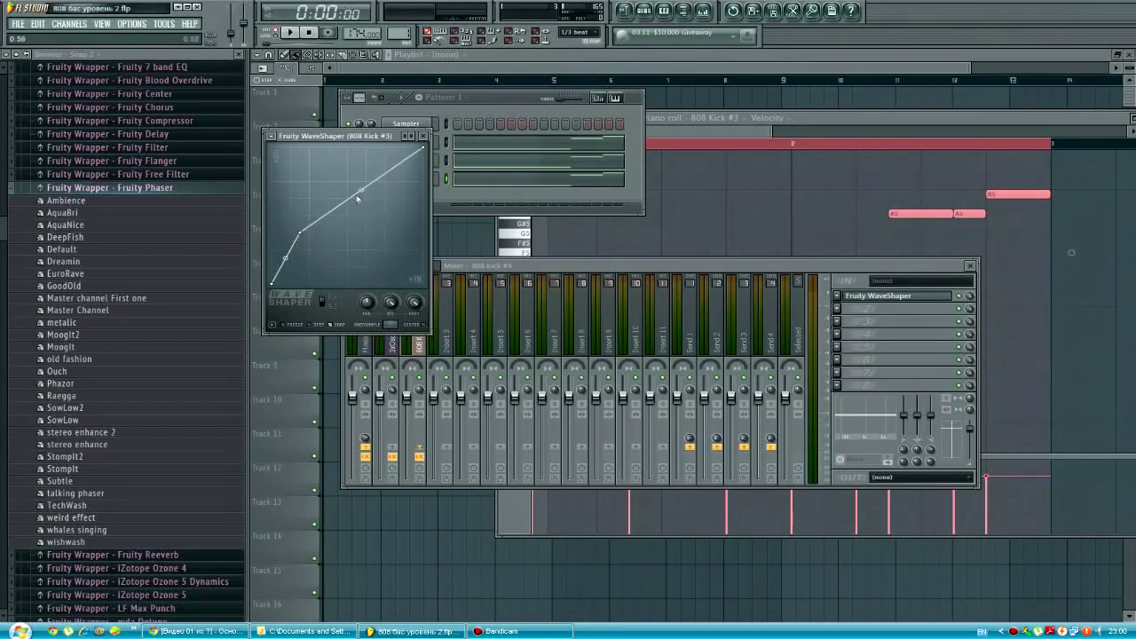
Bend both WaveShaper curve segments upward while the pattern plays, and stop playback.
click(291, 33)
drag(361, 189, 362, 161)
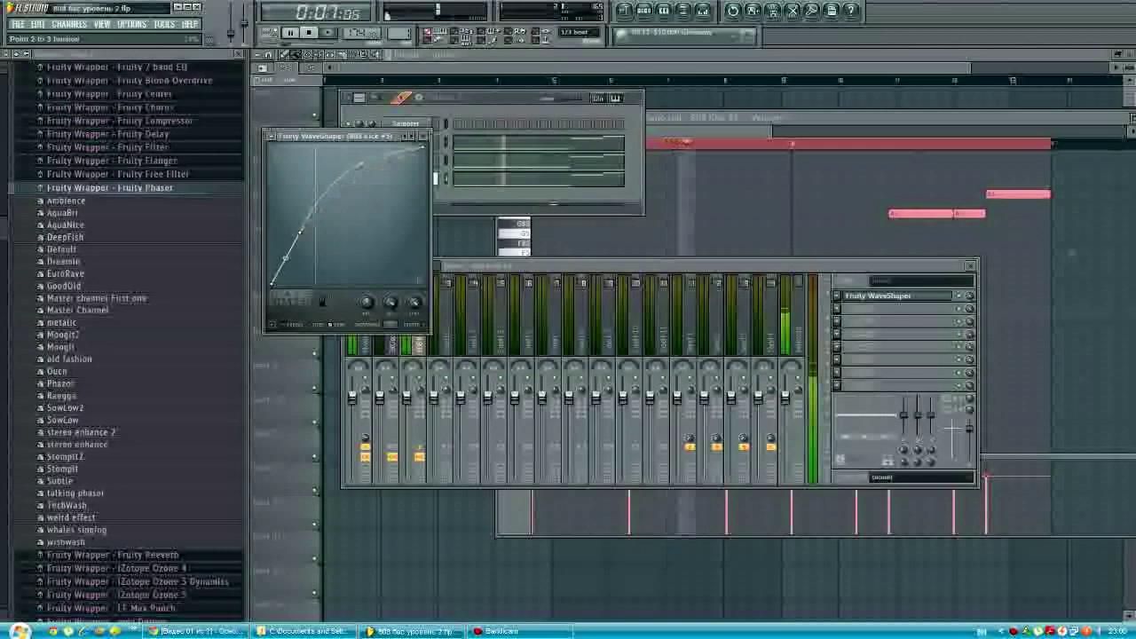
drag(291, 258, 286, 238)
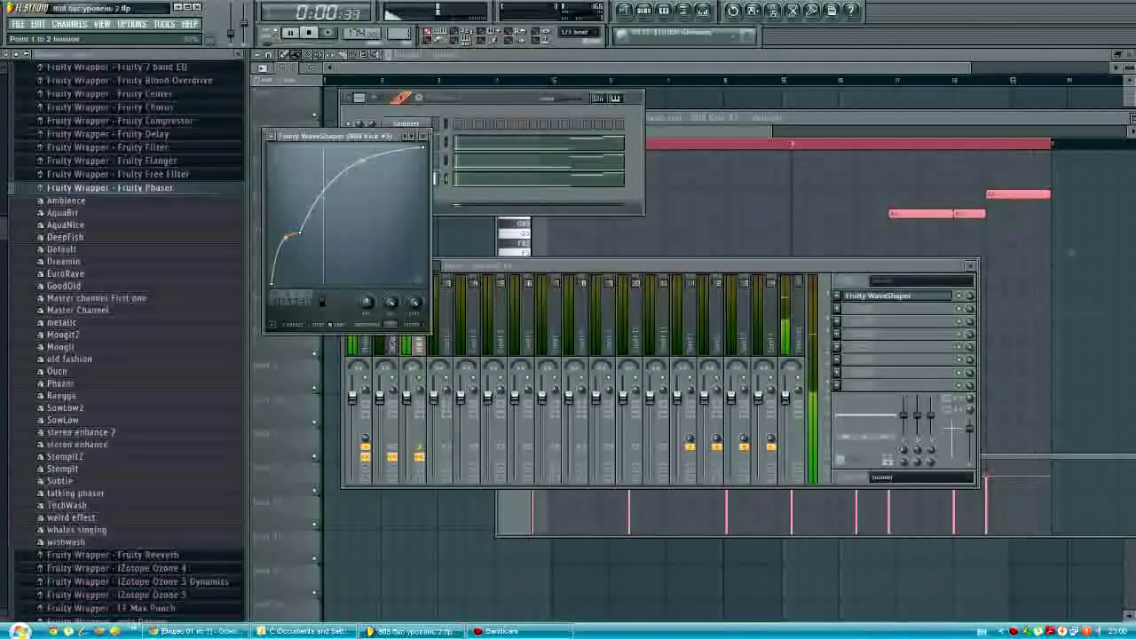
click(535, 199)
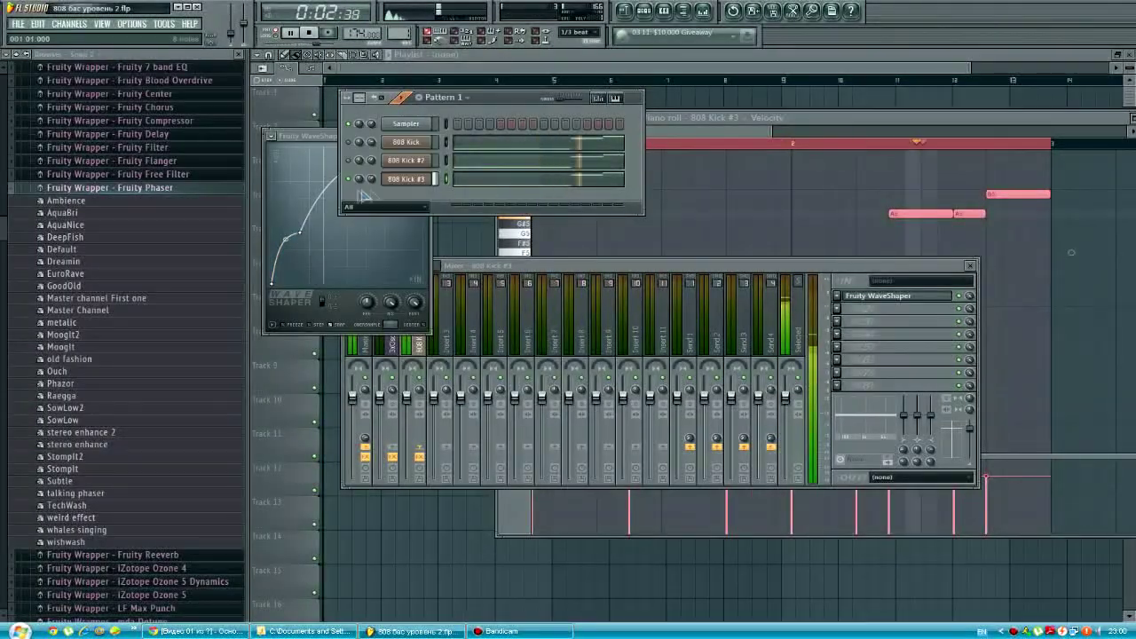
click(741, 308)
key(space)
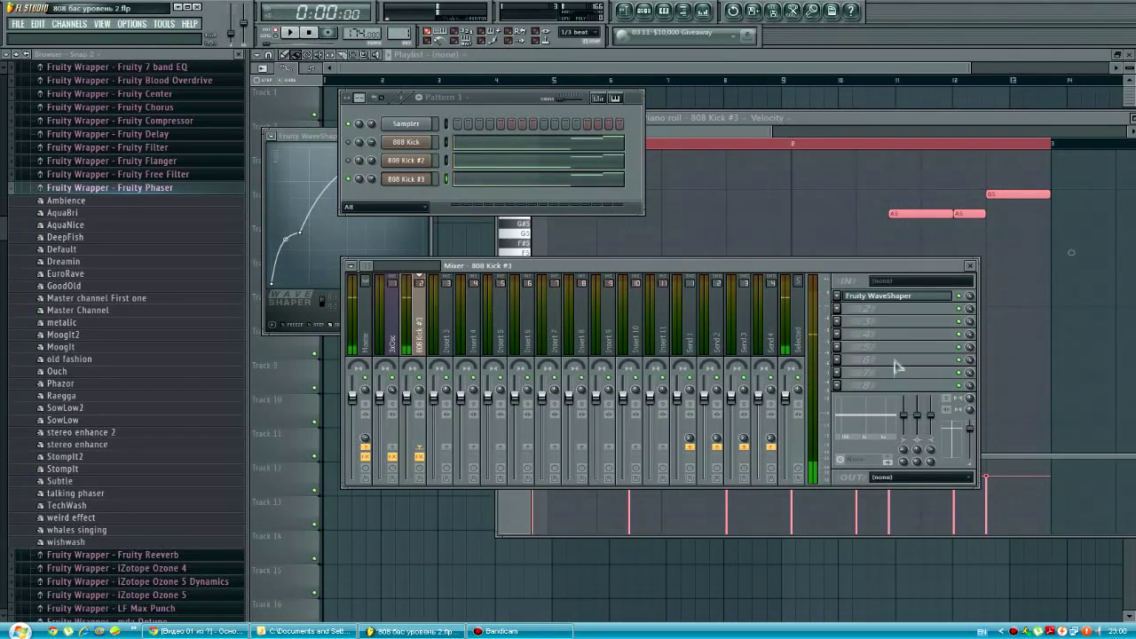
Add FabFilter Pro-Q to the 808 Kick #3 track with a Low Cut band at about 105 Hz and audition it.
click(851, 323)
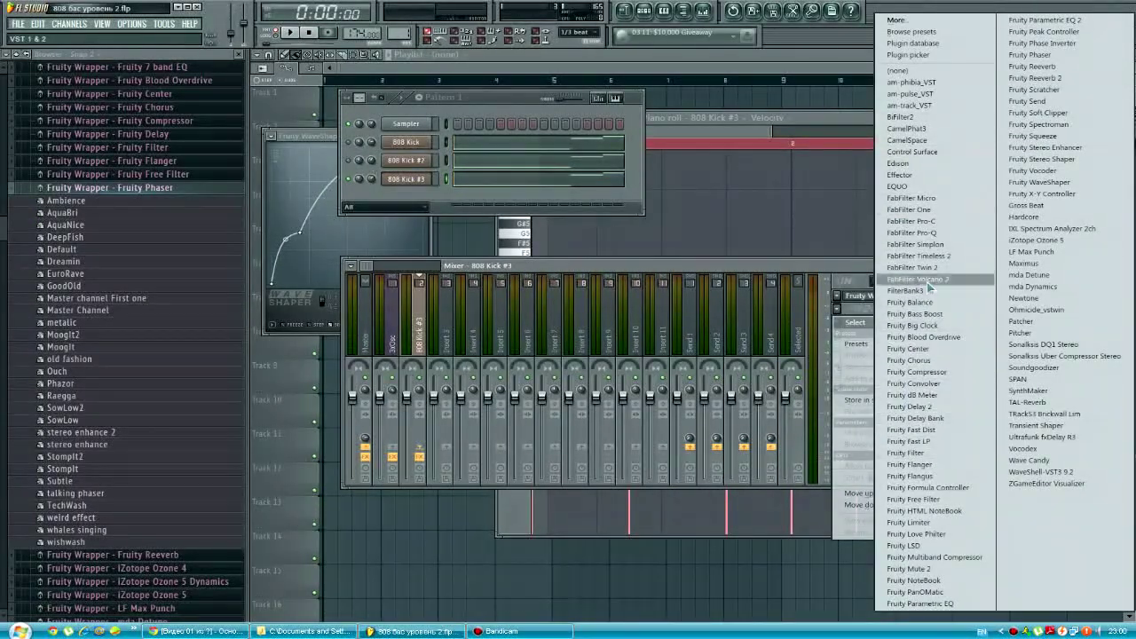
click(919, 232)
double_click(325, 284)
mouse_move(493, 419)
mouse_down()
mouse_move(493, 375)
mouse_move(484, 422)
mouse_up()
click(288, 32)
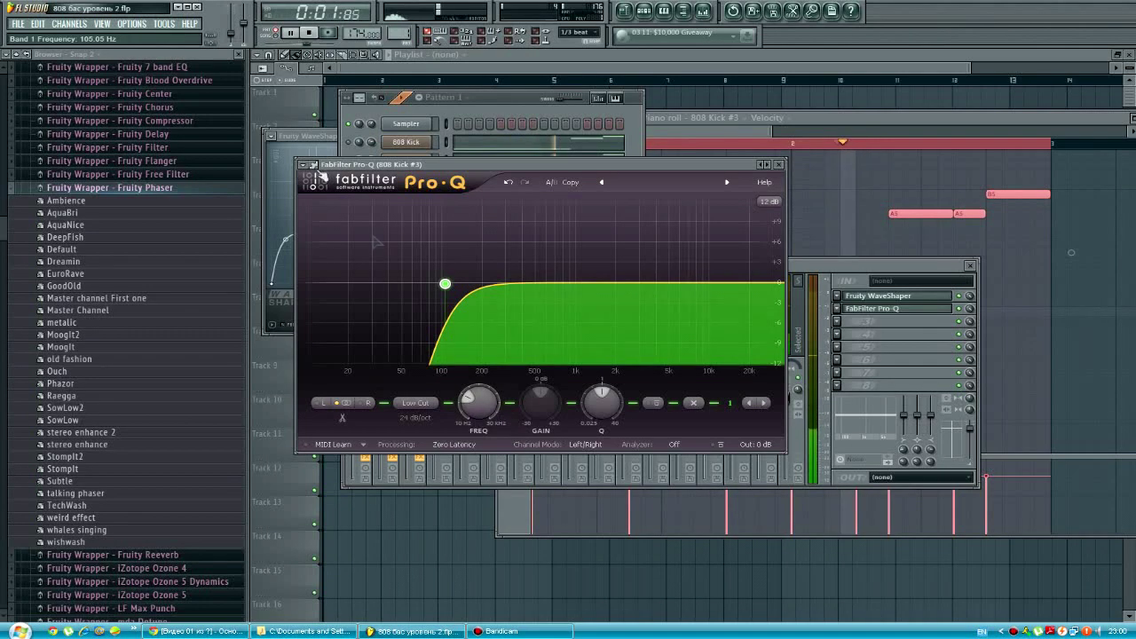
click(308, 33)
Add mda Detune after Pro-Q on the 808 Kick #3 track, set its latency to 23.2 ms, and play the pattern.
click(921, 357)
click(837, 321)
mouse_move(847, 334)
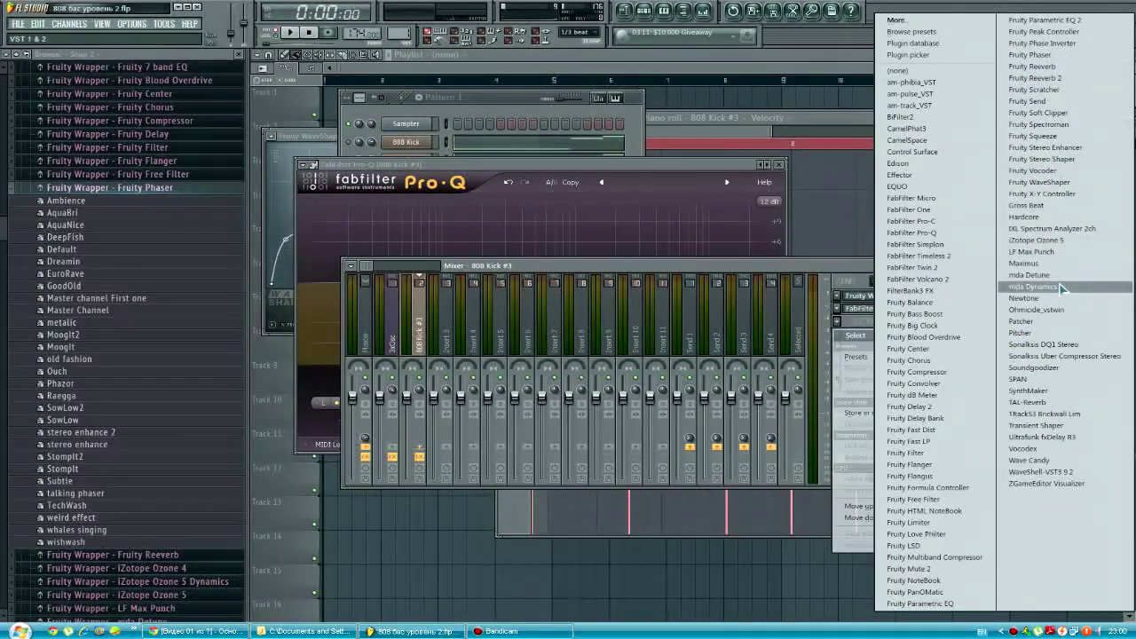
click(1030, 274)
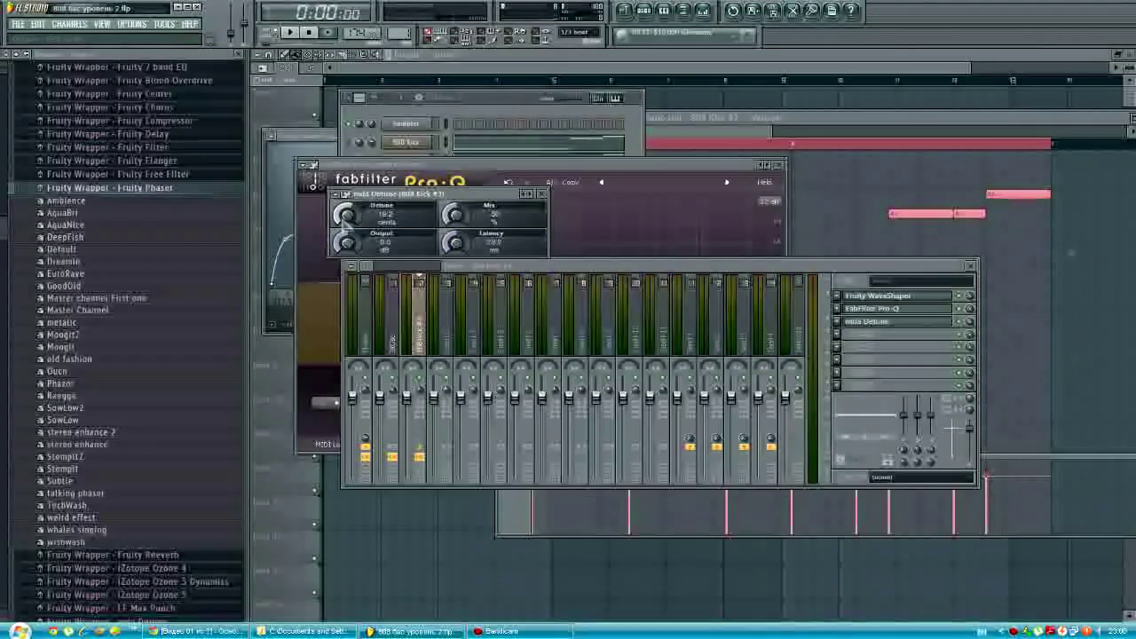
click(290, 33)
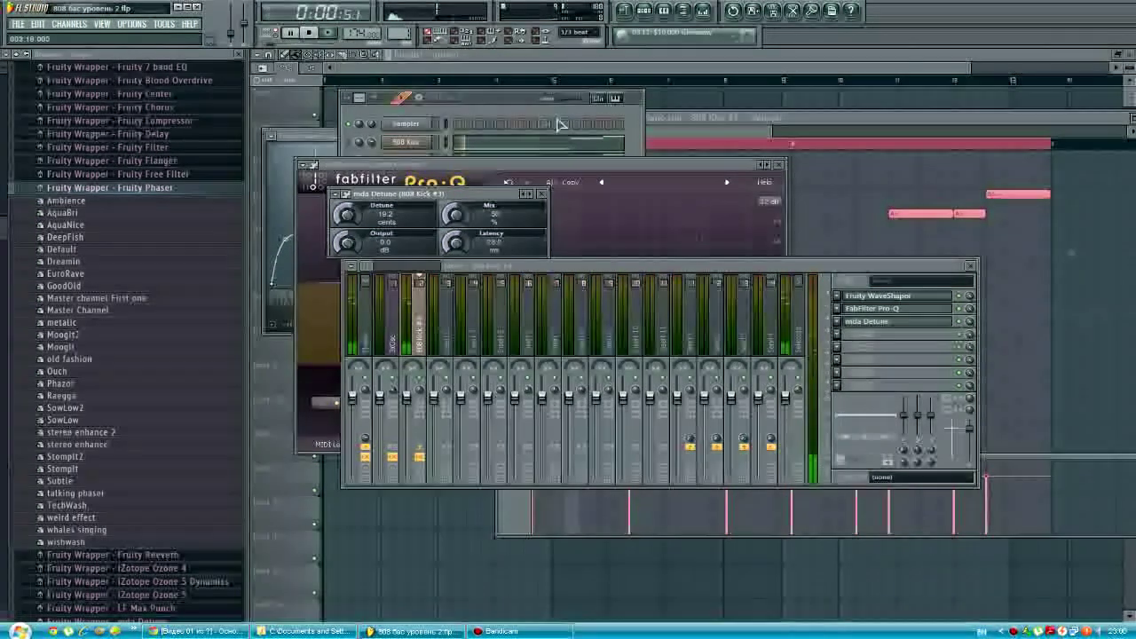
Try the 808 Kick #3 track's stereo separation at 100% separated, reduce it to 9% separated, and stop playback.
click(514, 109)
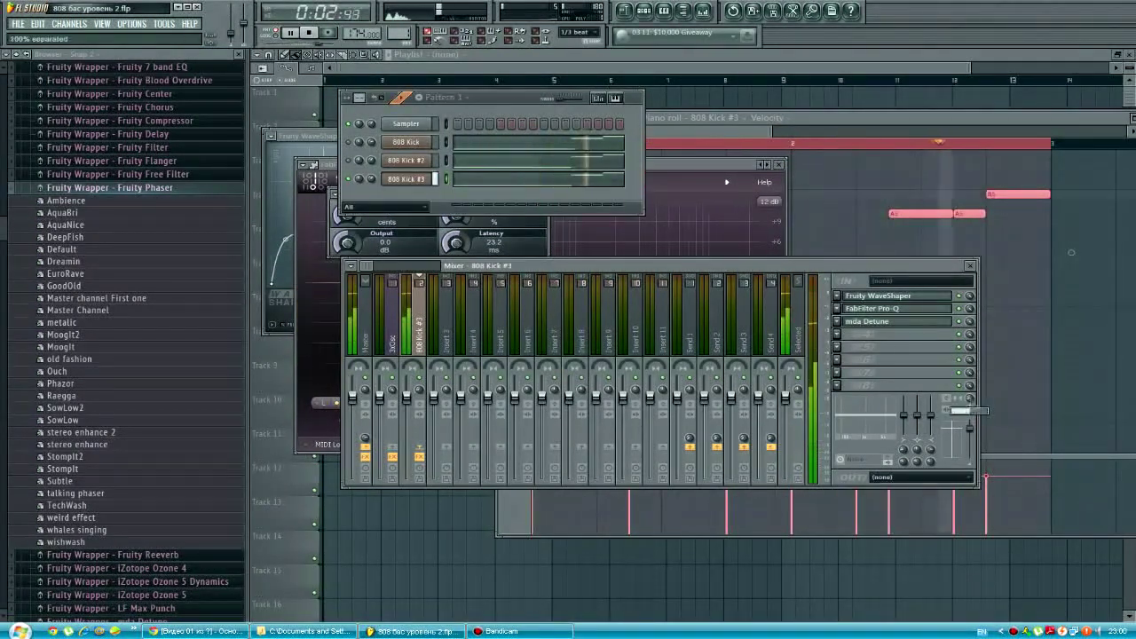
drag(969, 411, 970, 414)
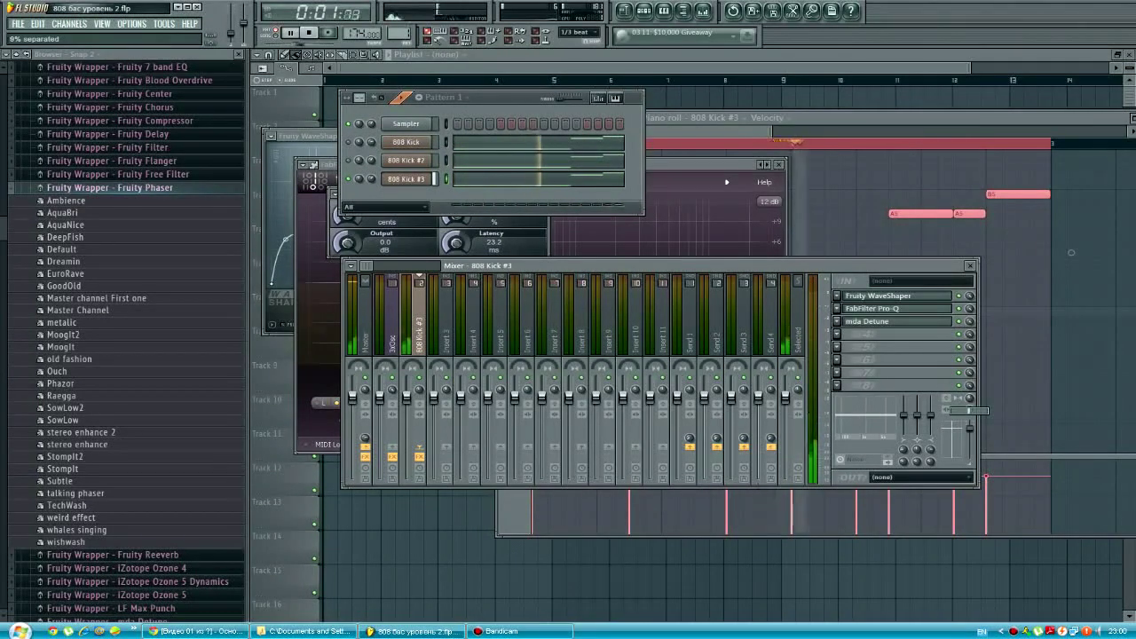
click(310, 33)
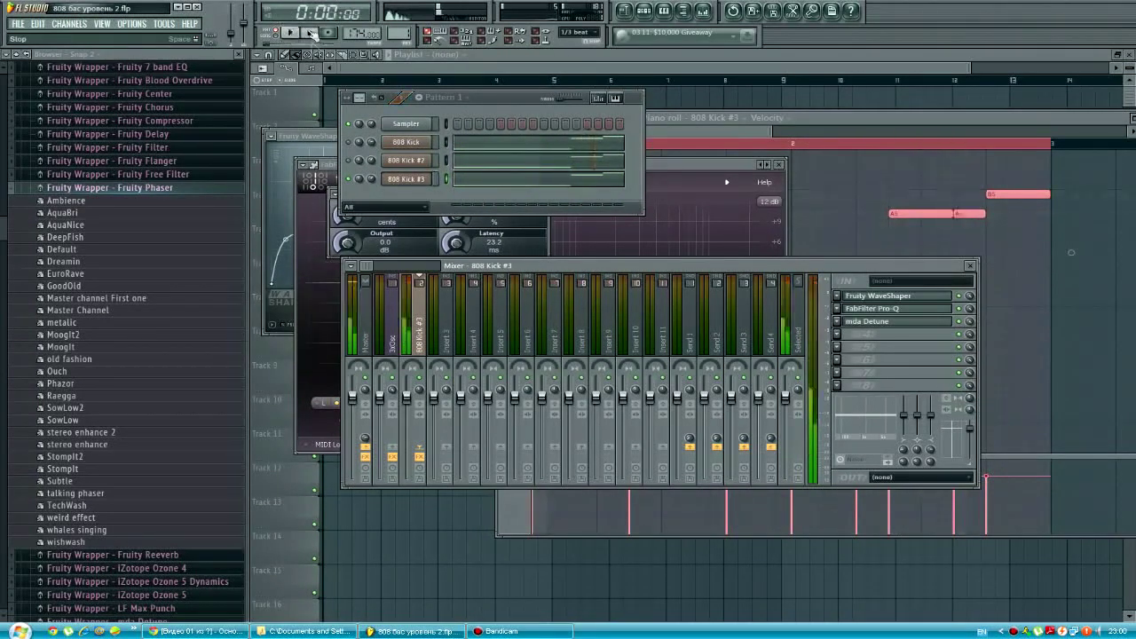
Unmute 808 Kick and 808 Kick #2 and audition all three kick channels together.
click(348, 161)
click(348, 142)
click(290, 33)
click(310, 33)
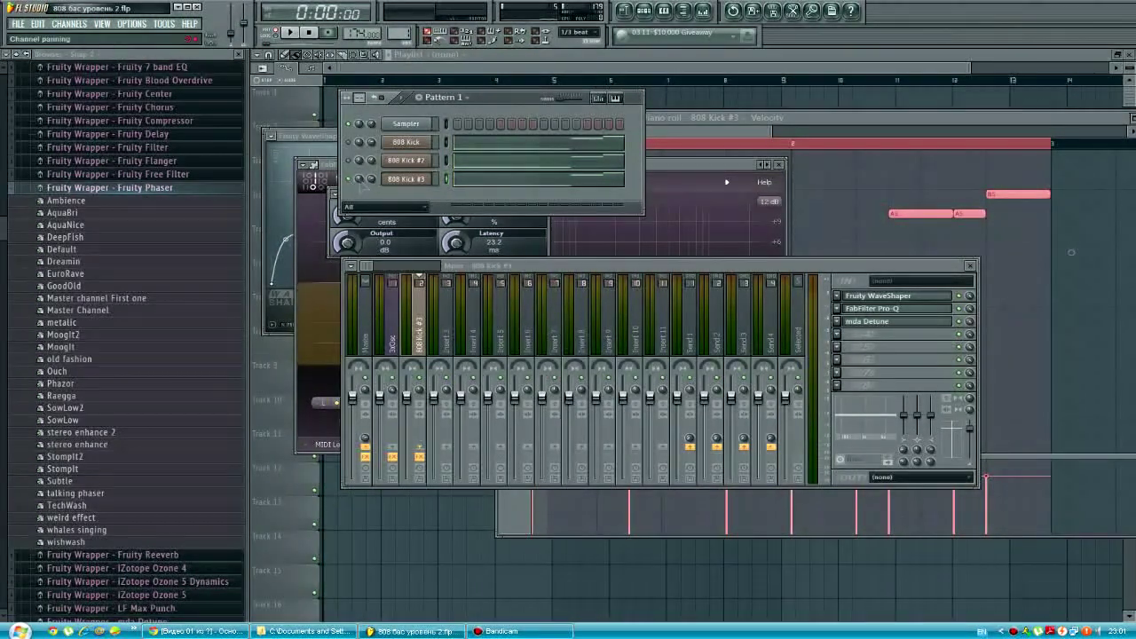
Review the 808 Kick #3 channel and its mixer track, and compare the pattern with and without that channel.
click(407, 180)
click(422, 312)
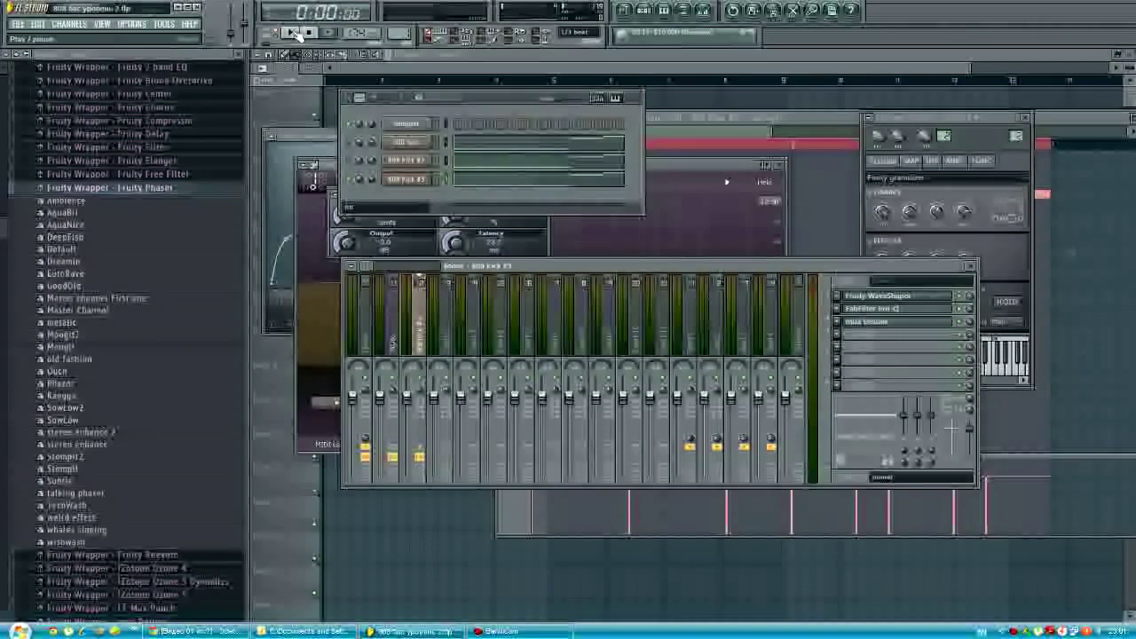
click(293, 32)
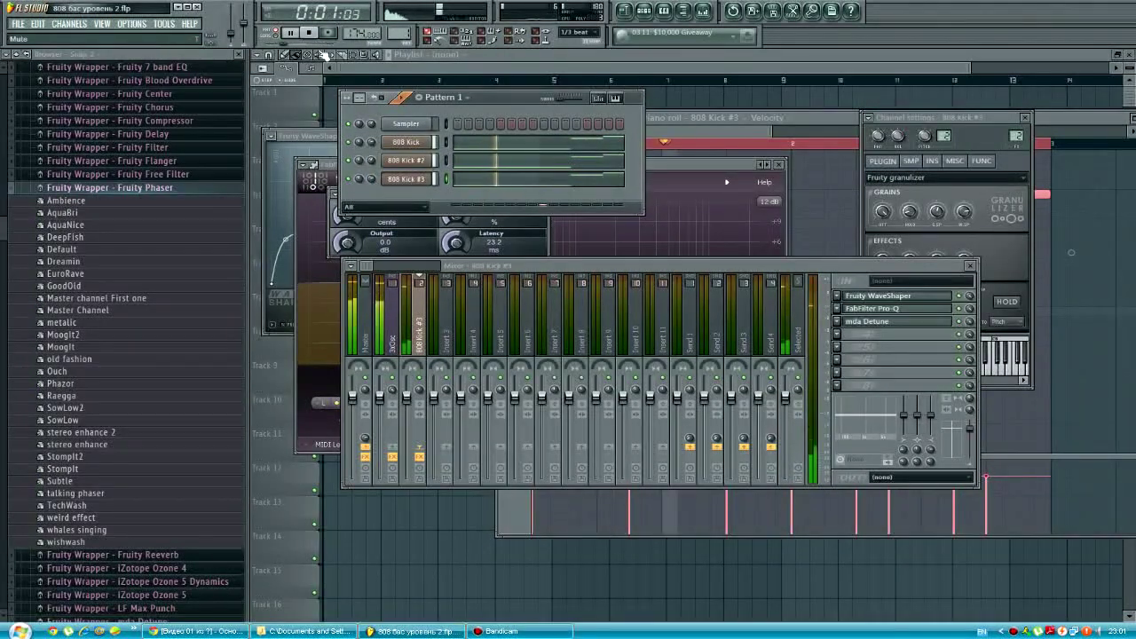
click(915, 323)
click(308, 33)
click(521, 110)
click(348, 179)
click(309, 33)
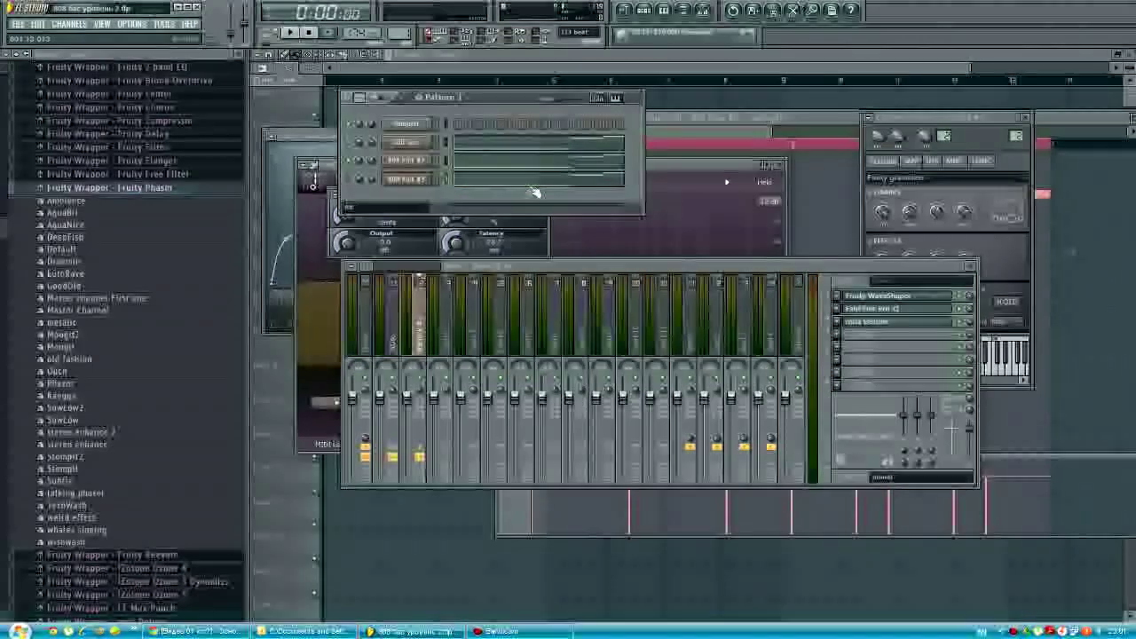
Delete the 808 Kick #3 channel.
right_click(435, 182)
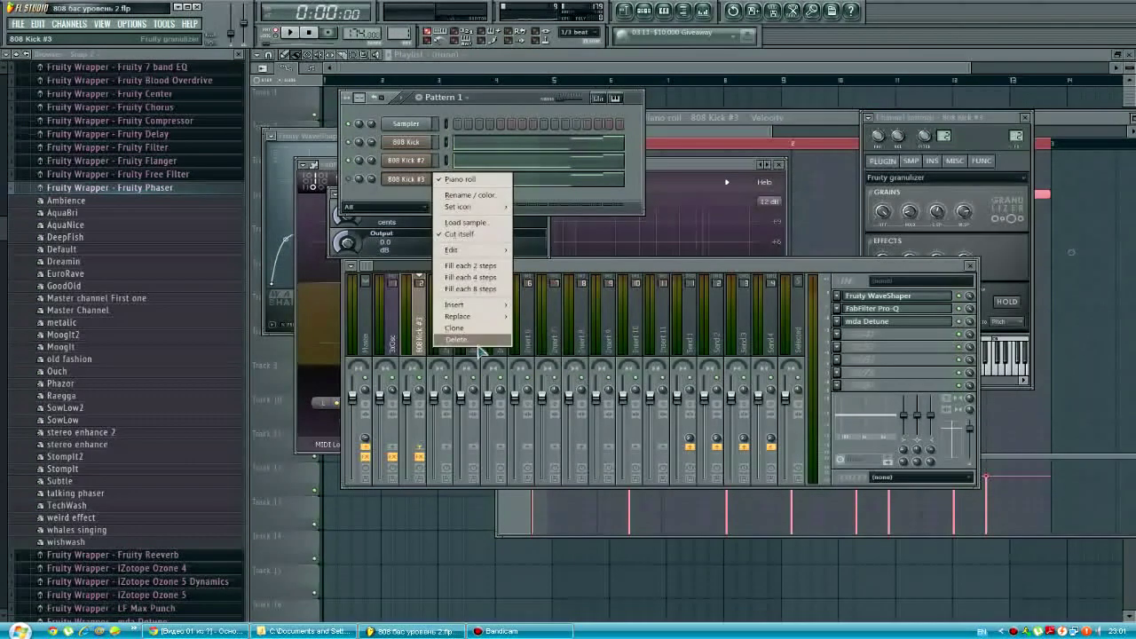
click(475, 334)
key(Return)
Add mda Detune after Fruity WaveShaper on the 3xOsc mixer track and try its stereo separation during playback.
click(398, 322)
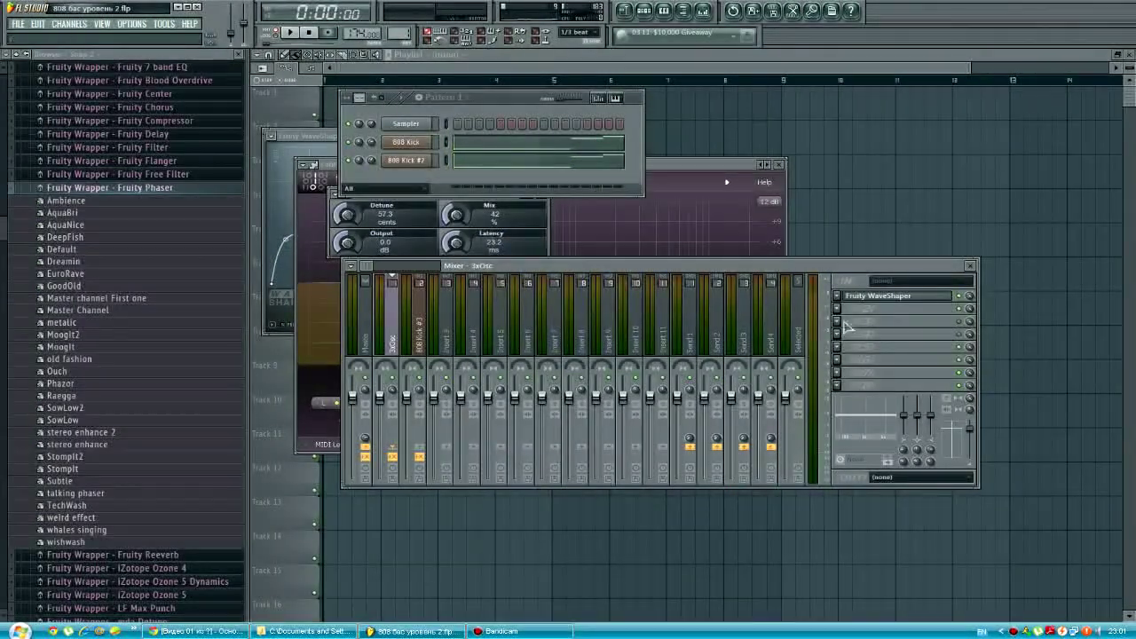
click(417, 159)
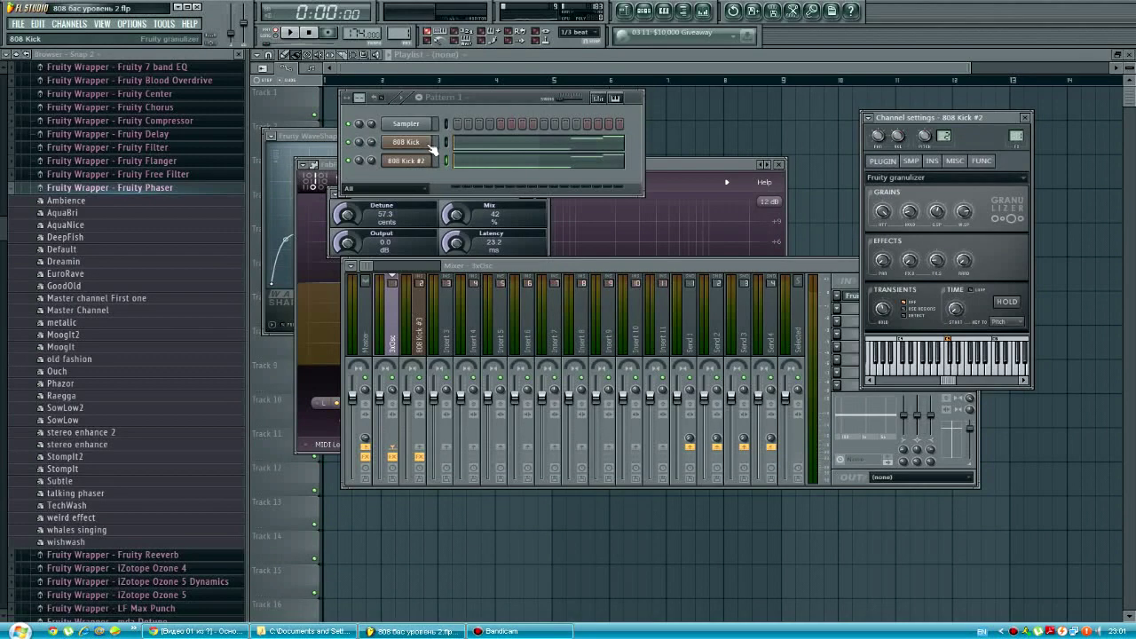
click(393, 320)
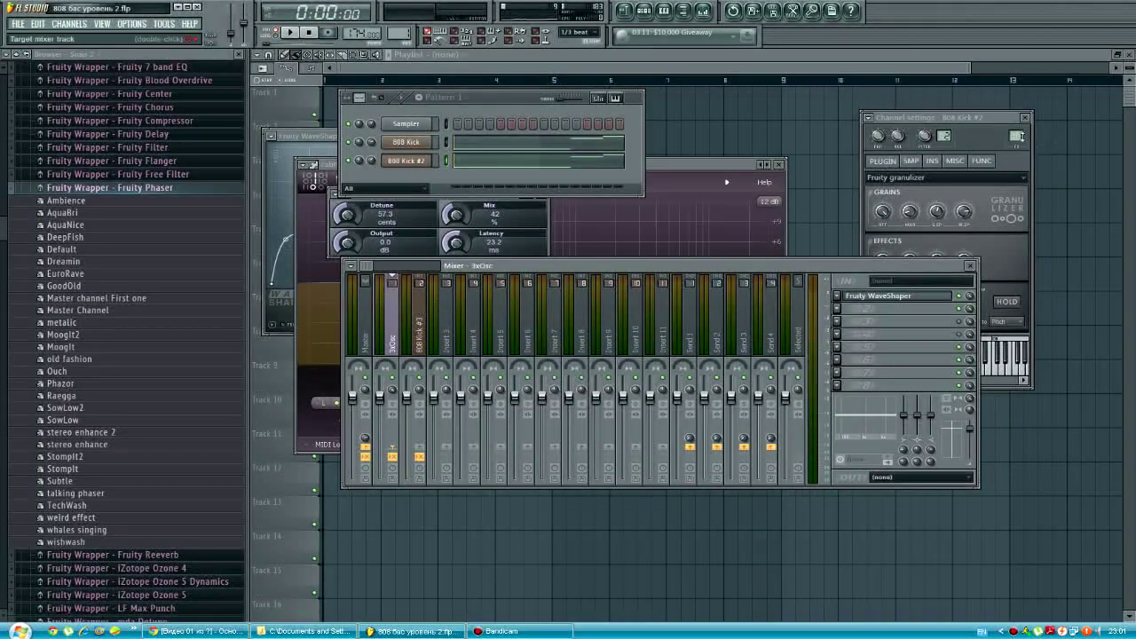
click(421, 142)
click(838, 309)
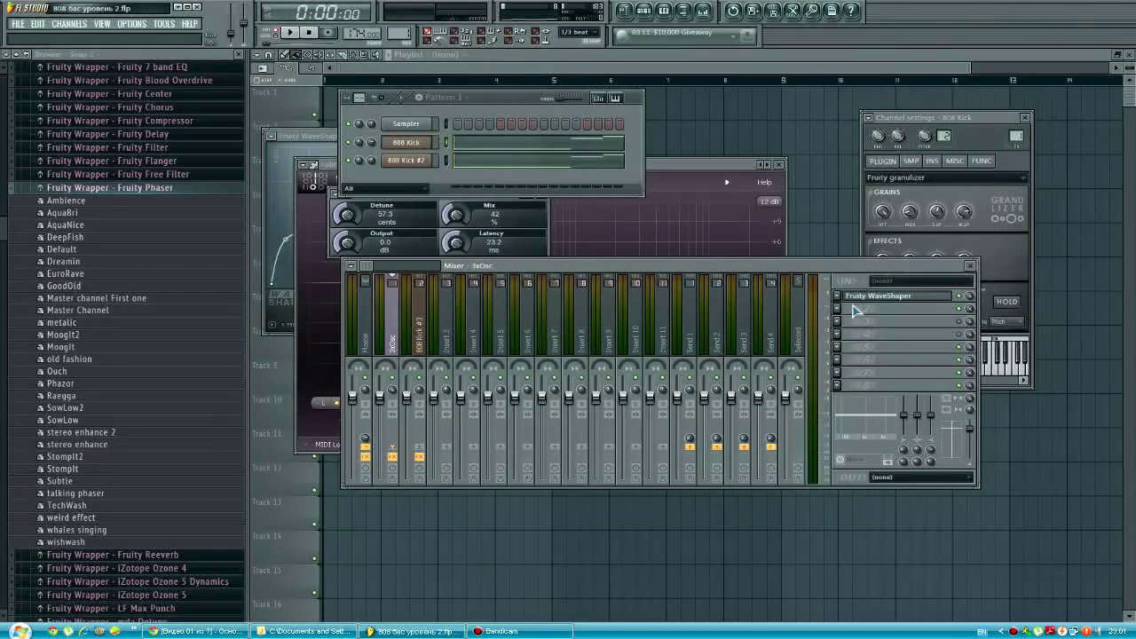
mouse_move(855, 322)
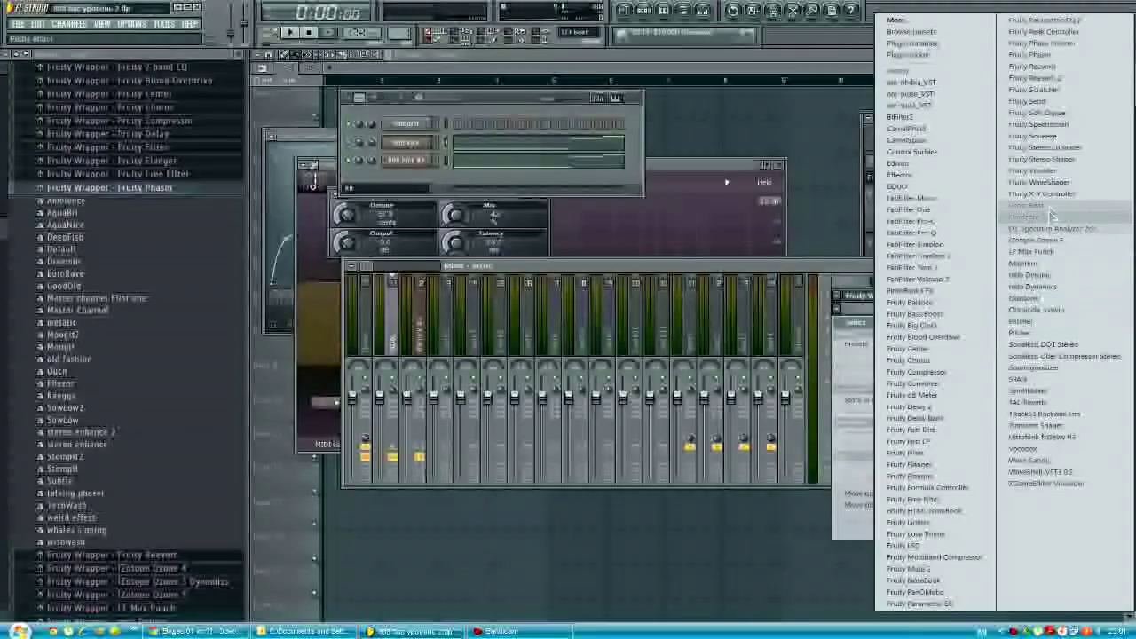
click(1039, 275)
drag(771, 158, 733, 237)
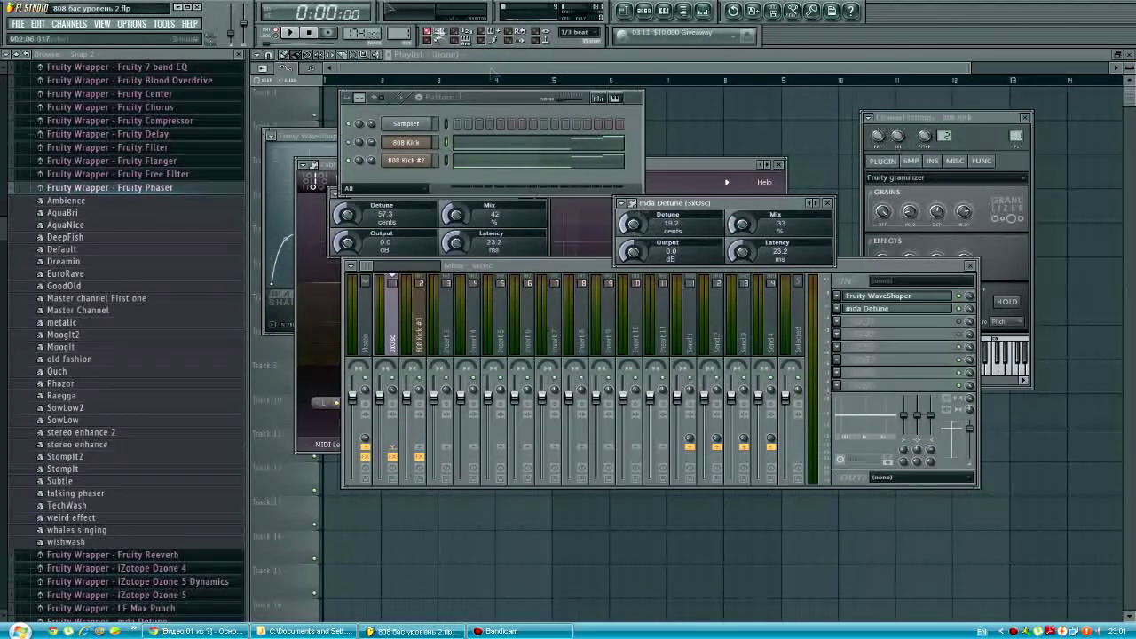
drag(969, 399, 970, 376)
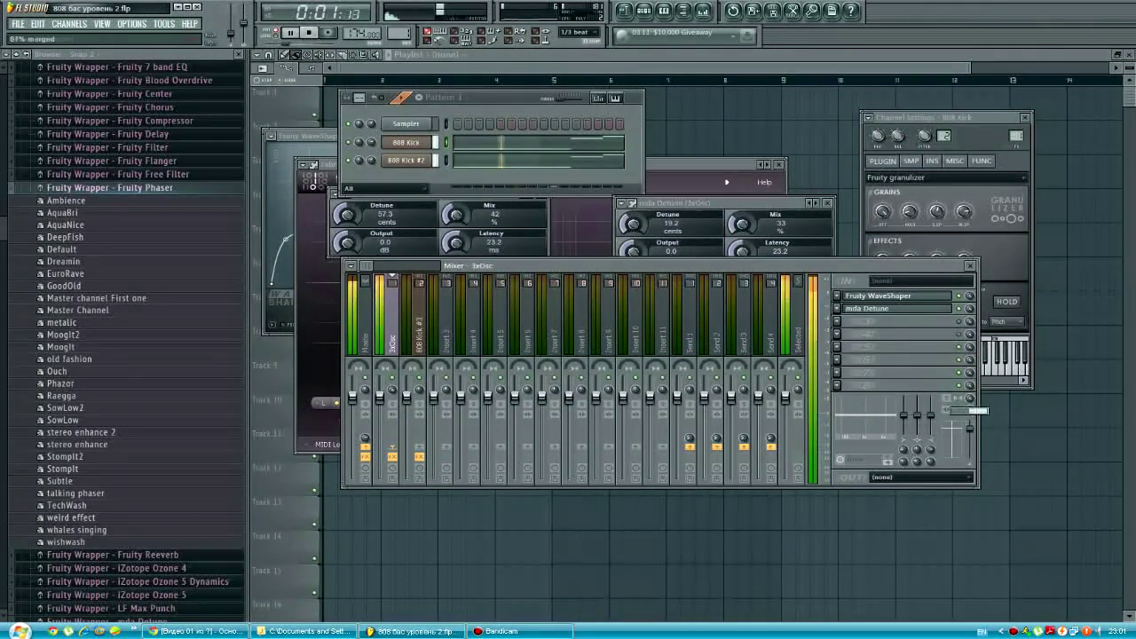
click(310, 32)
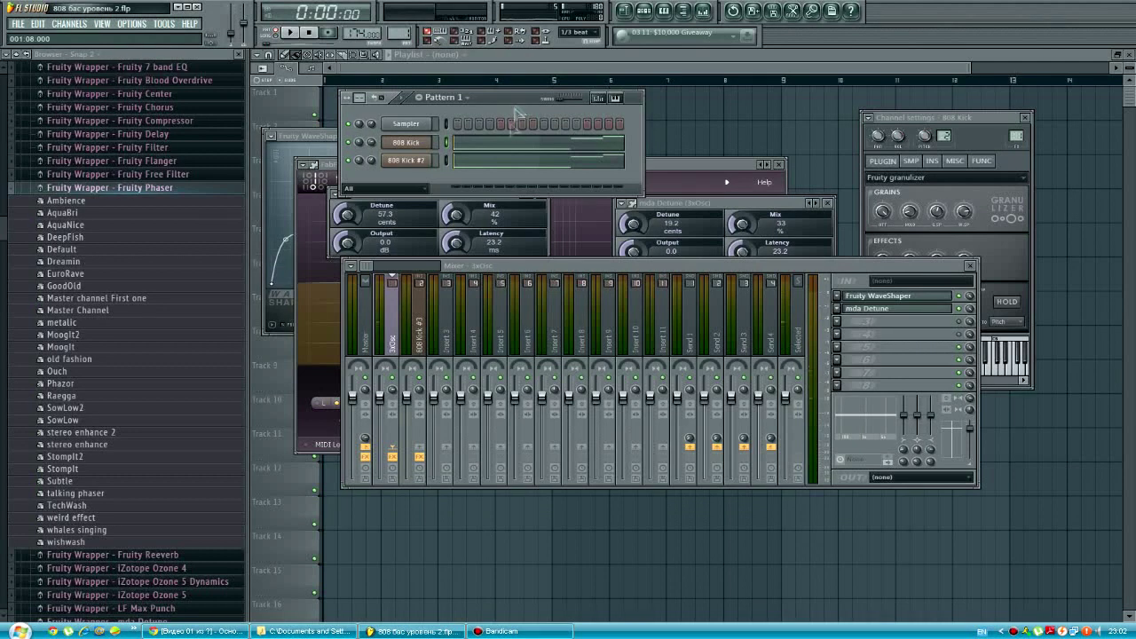
Clear the existing notes from the 808 Kick and 808 Kick #2 channels.
click(519, 142)
click(524, 145)
key(Delete)
click(474, 162)
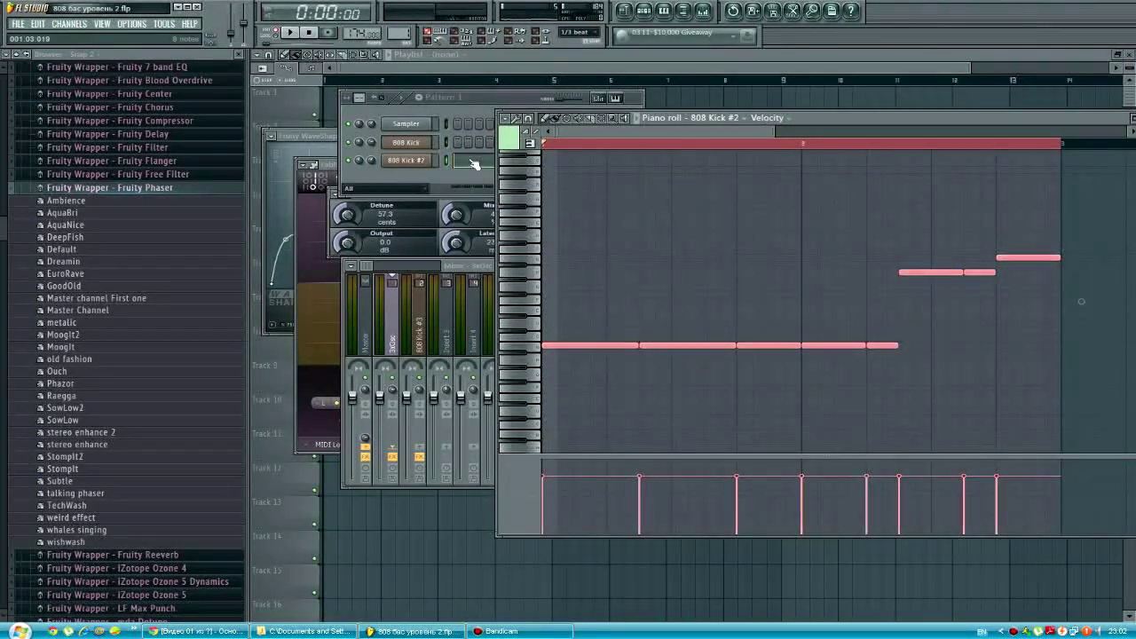
Draw consecutive notes at one pitch across the first bar of the 808 Kick piano roll.
click(463, 144)
click(550, 252)
click(643, 252)
click(643, 251)
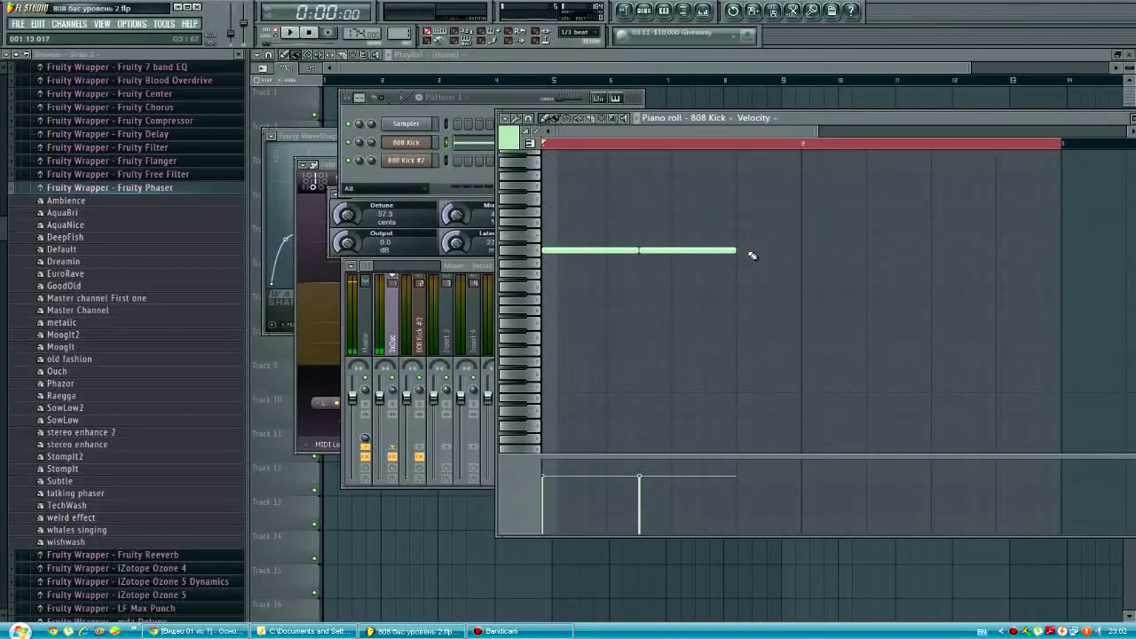
Try a lower note at the start of bar 2, delete it, and play the pattern.
click(802, 302)
drag(801, 302, 802, 309)
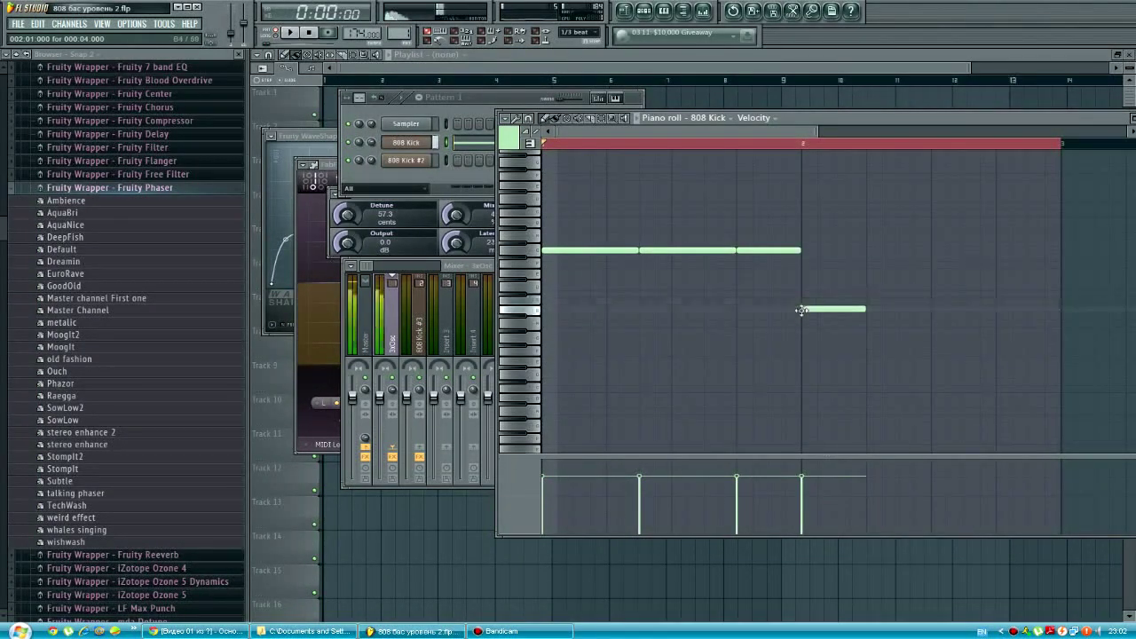
right_click(854, 308)
key(space)
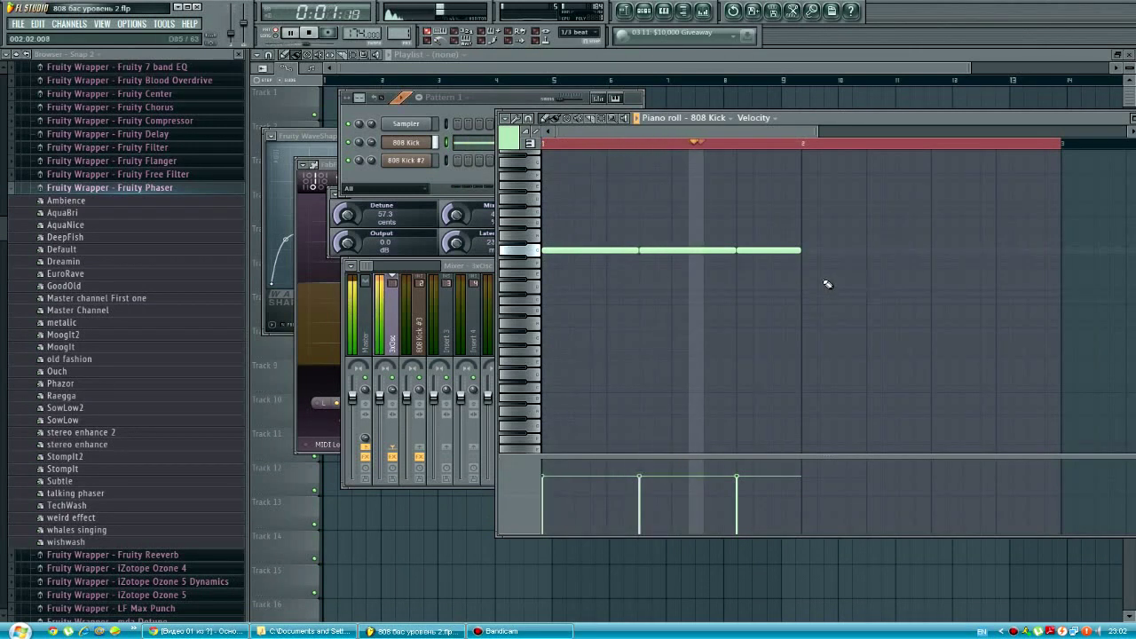
Repeat the first-bar notes at a higher pitch in bar 2 of 808 Kick and lower the final note by two semitones.
mouse_move(825, 285)
mouse_down()
mouse_move(543, 224)
mouse_move(573, 304)
mouse_move(560, 264)
mouse_move(826, 238)
mouse_up()
key(space)
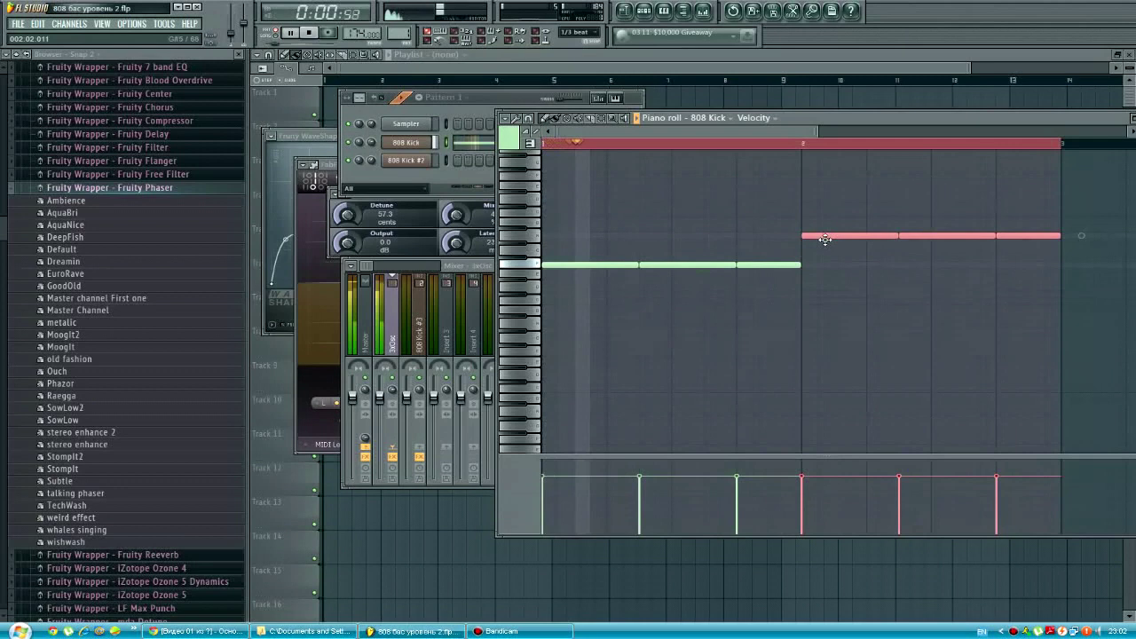
ctrl+click(867, 261)
drag(1015, 238, 1025, 252)
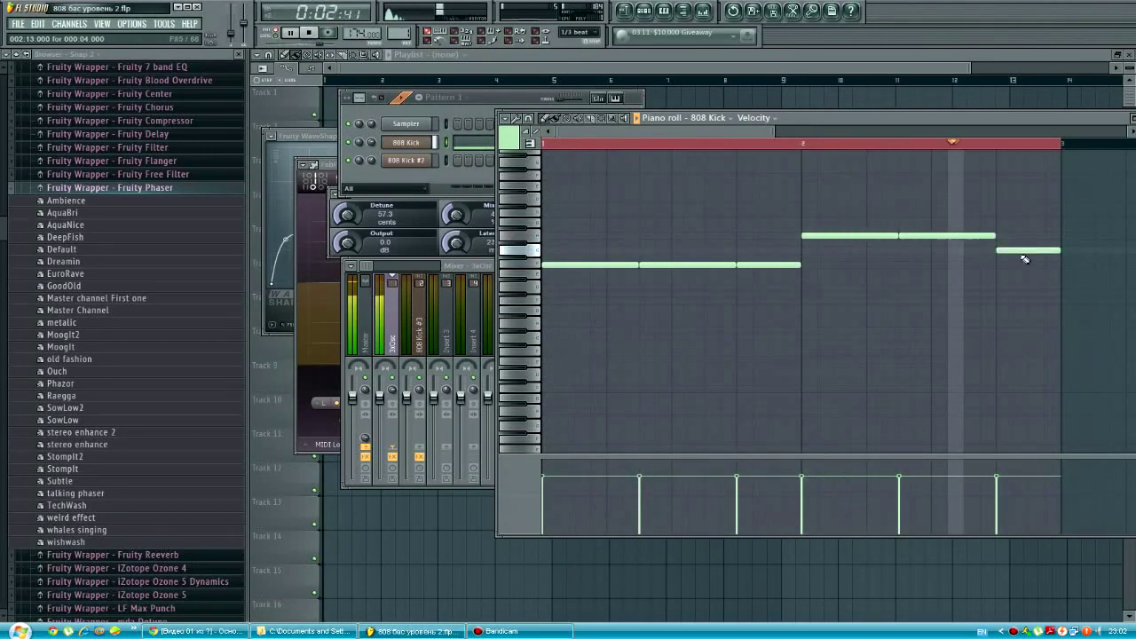
Copy all 808 Kick notes into the 808 Kick #2 piano roll and transpose them down one semitone.
key(ctrl+a)
key(space)
right_click(432, 158)
click(470, 165)
key(ctrl+v)
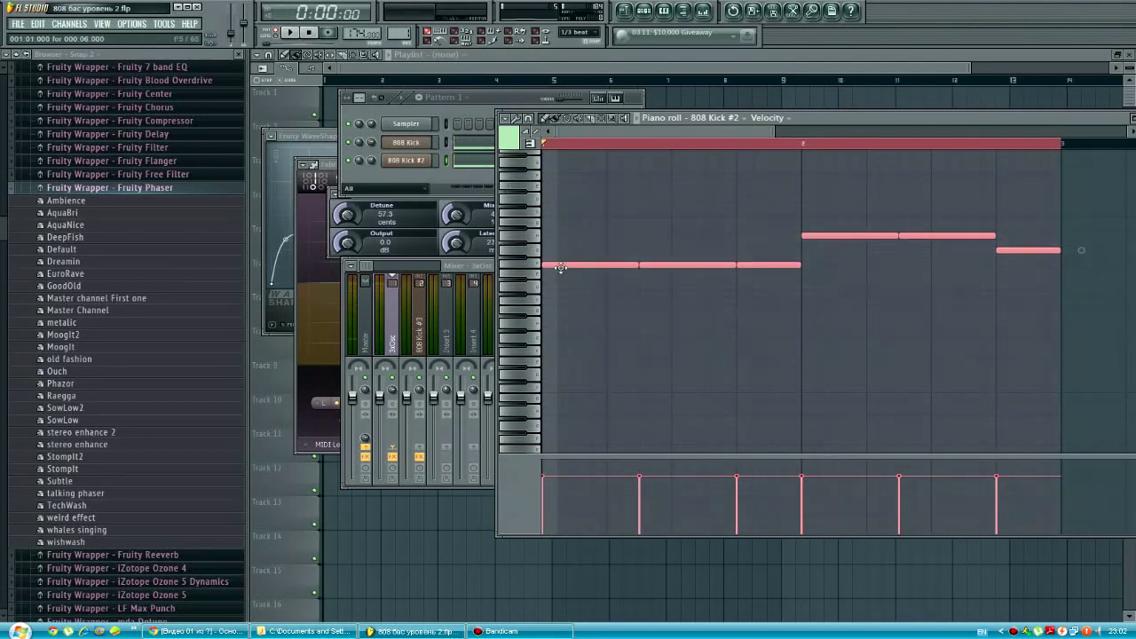
drag(569, 267, 570, 275)
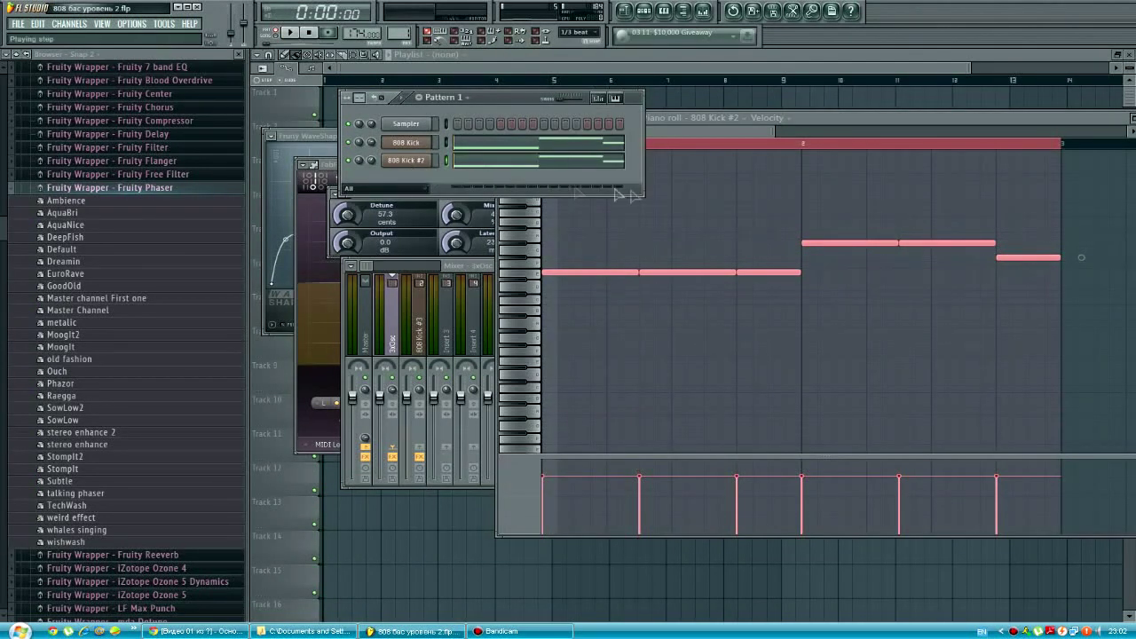
Audition the new riff on 808 Kick and 808 Kick #2 together.
key(space)
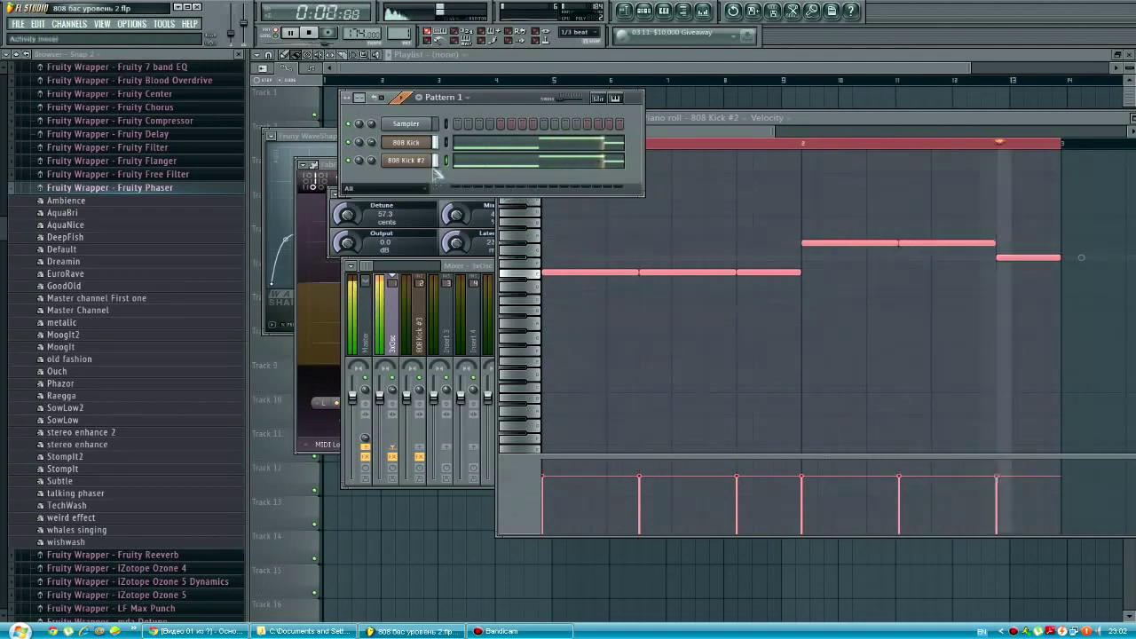
key(space)
click(966, 260)
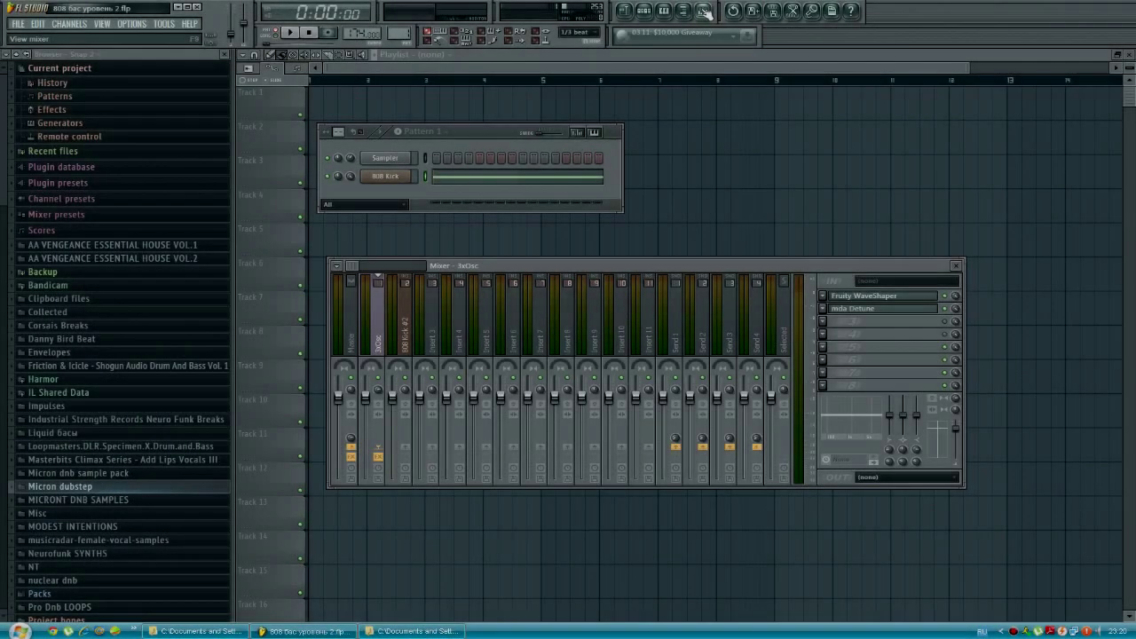
Review the sustained 808 Kick note and its Fruity granulizer settings, audition the channel, and close both windows.
click(507, 180)
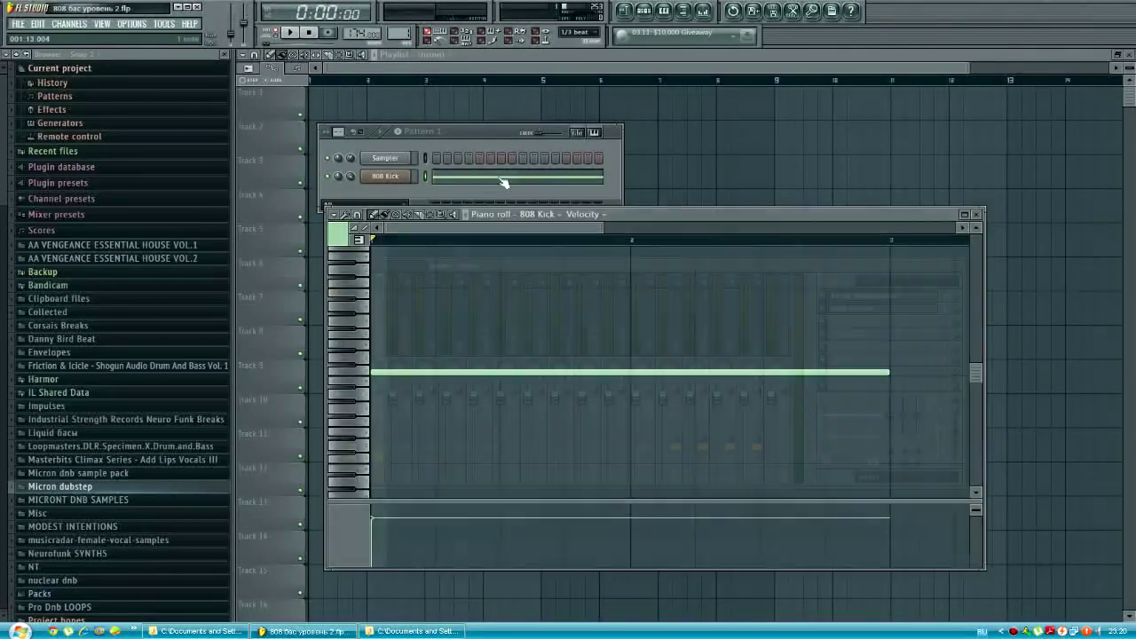
click(498, 151)
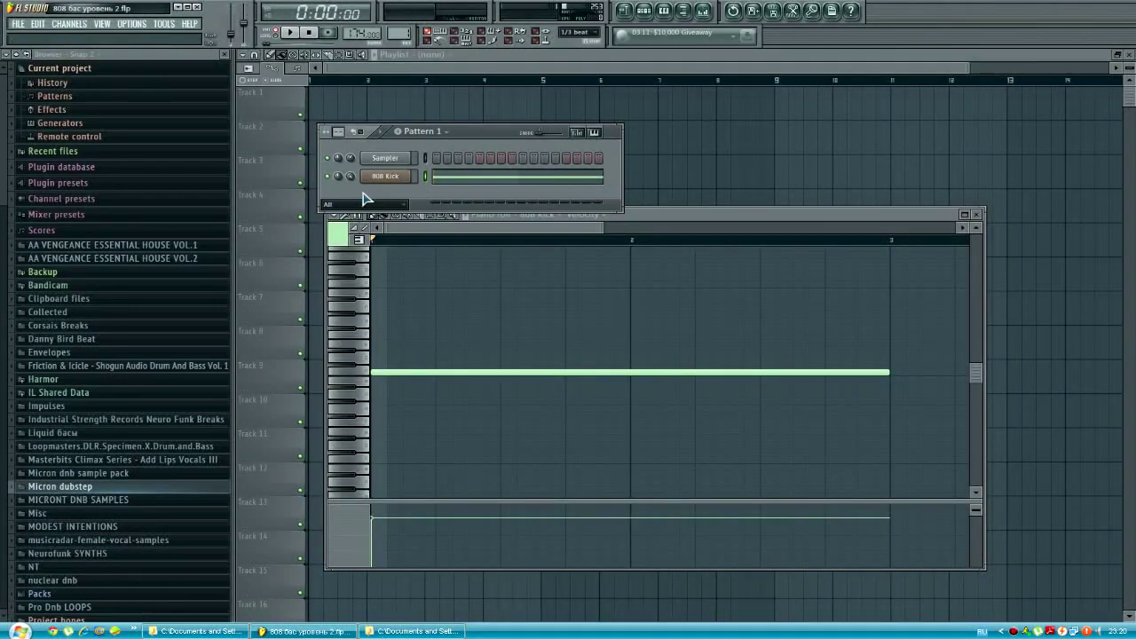
click(384, 176)
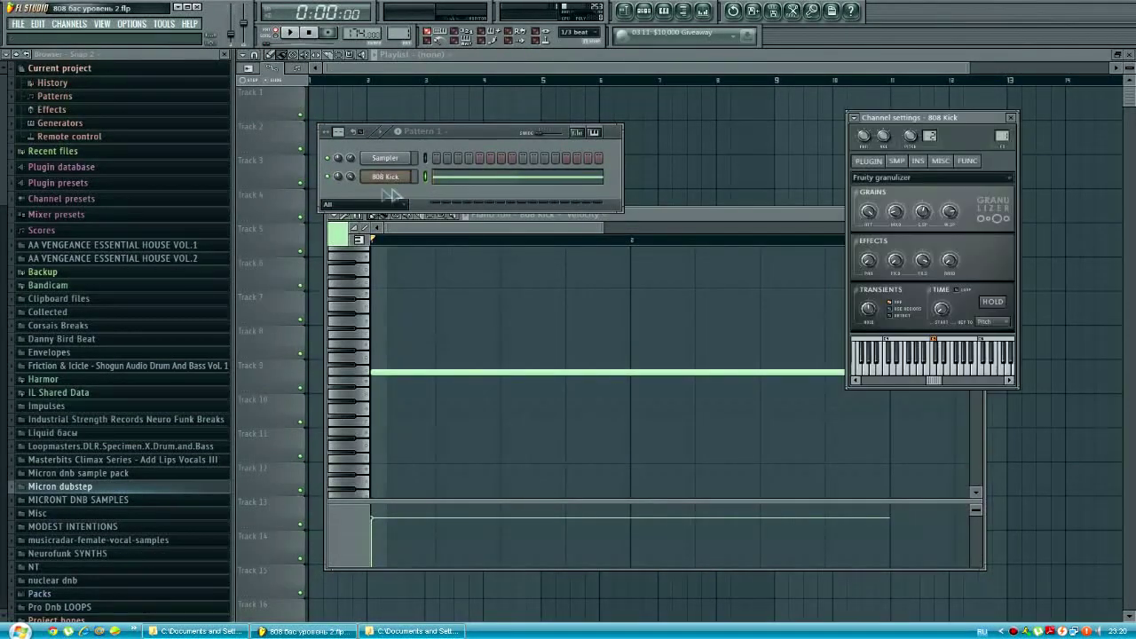
click(306, 33)
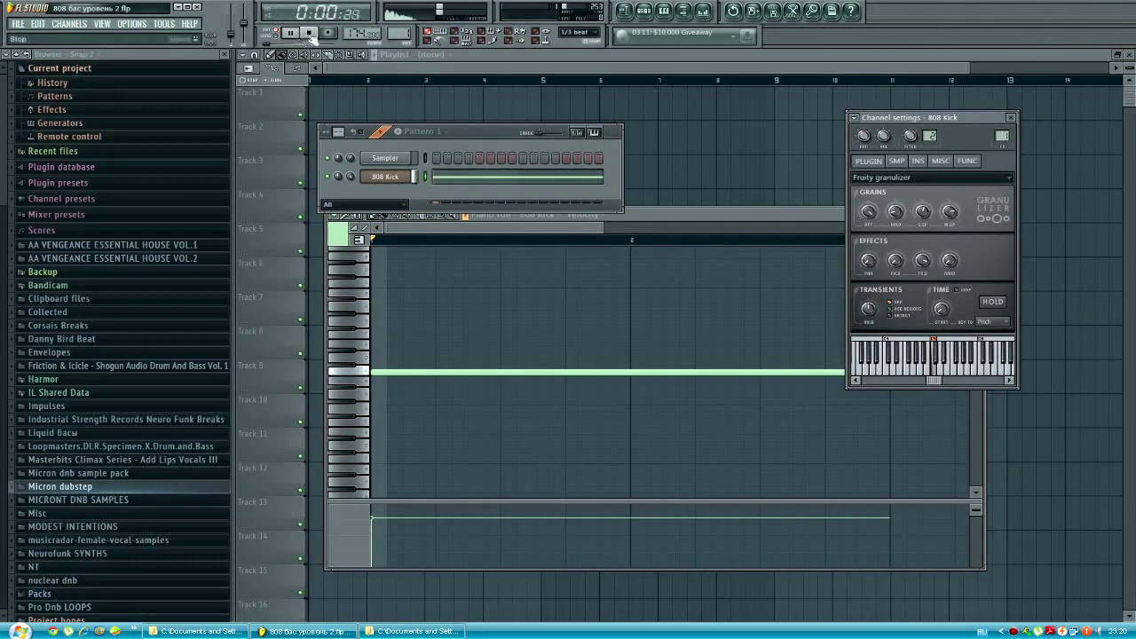
click(399, 195)
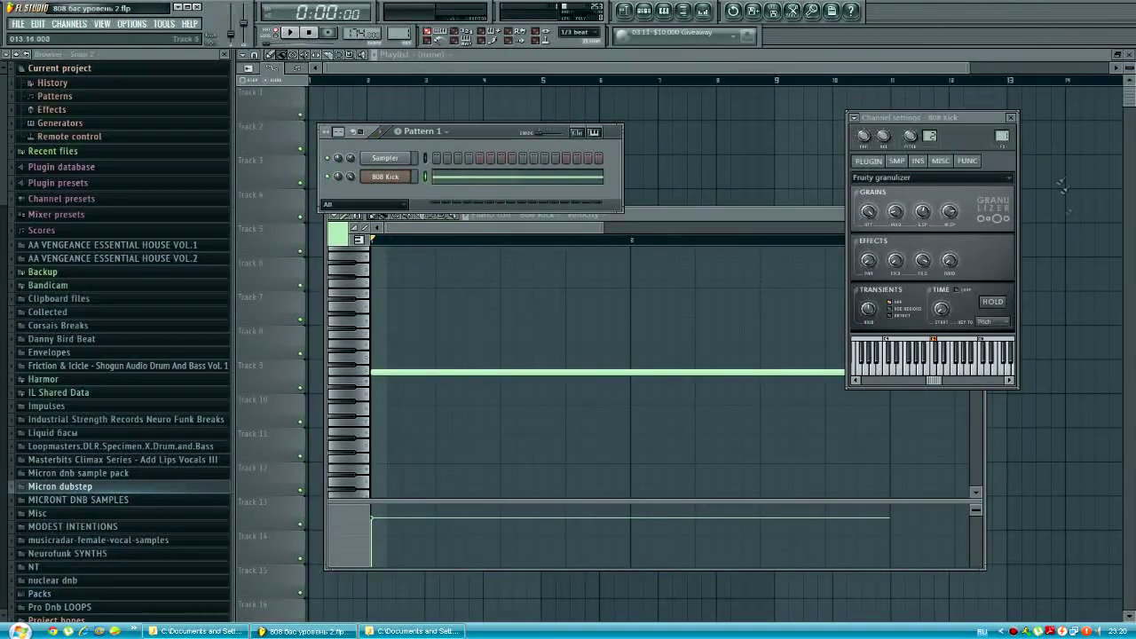
click(1013, 119)
click(982, 217)
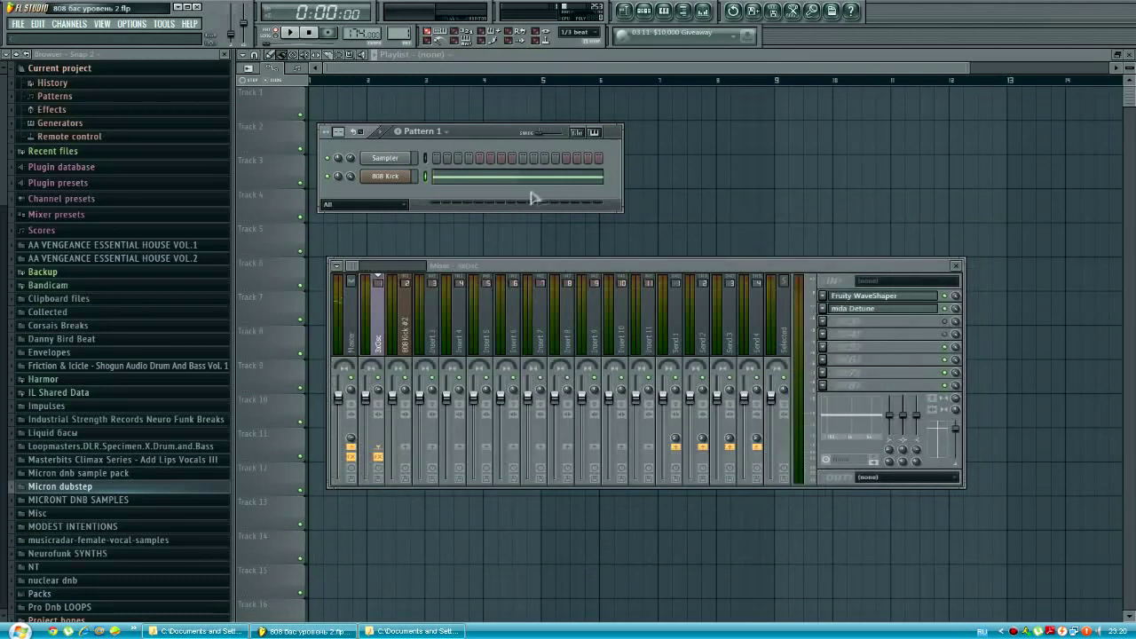
Reopen the 808 Kick piano roll, play the sustained note, and touch the channel volume to make it the last tweaked parameter.
click(409, 180)
right_click(408, 180)
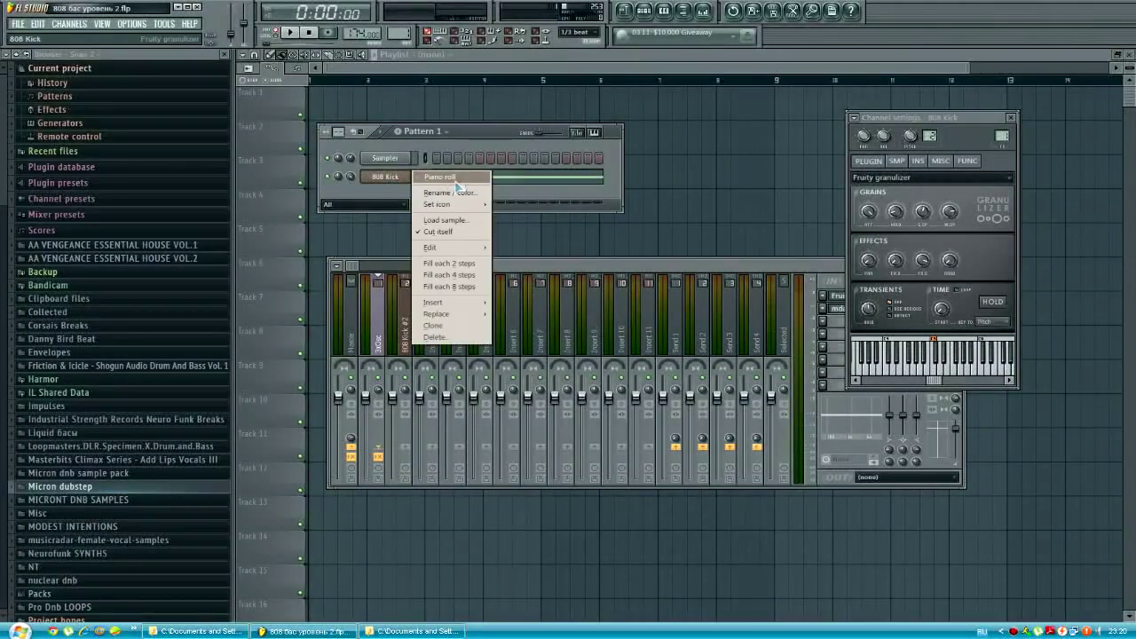
click(435, 177)
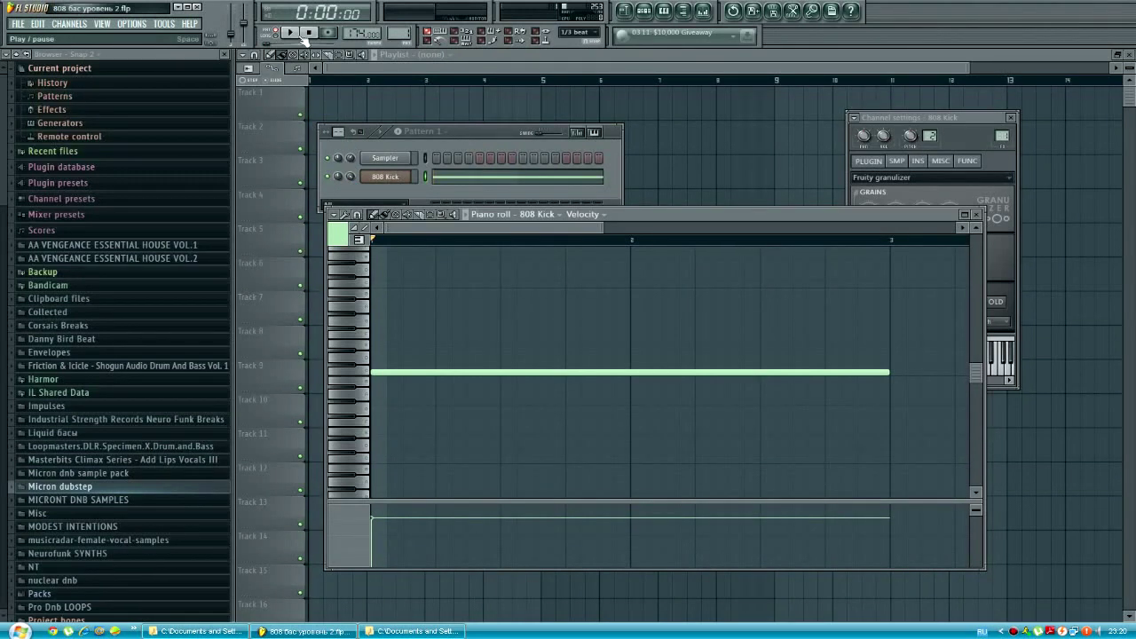
click(299, 34)
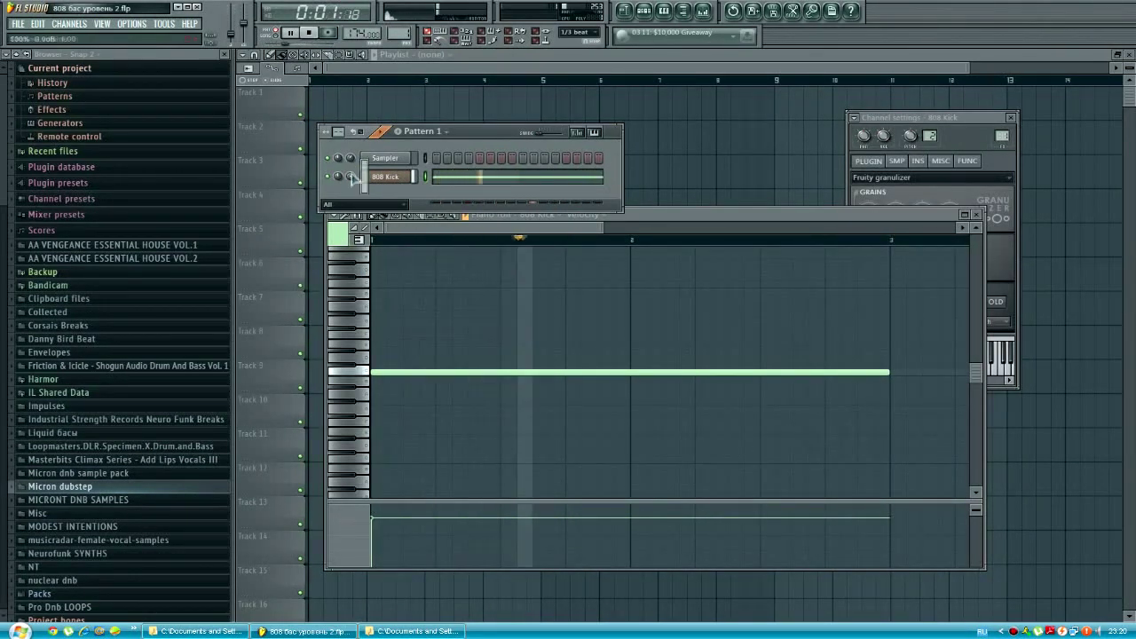
click(293, 34)
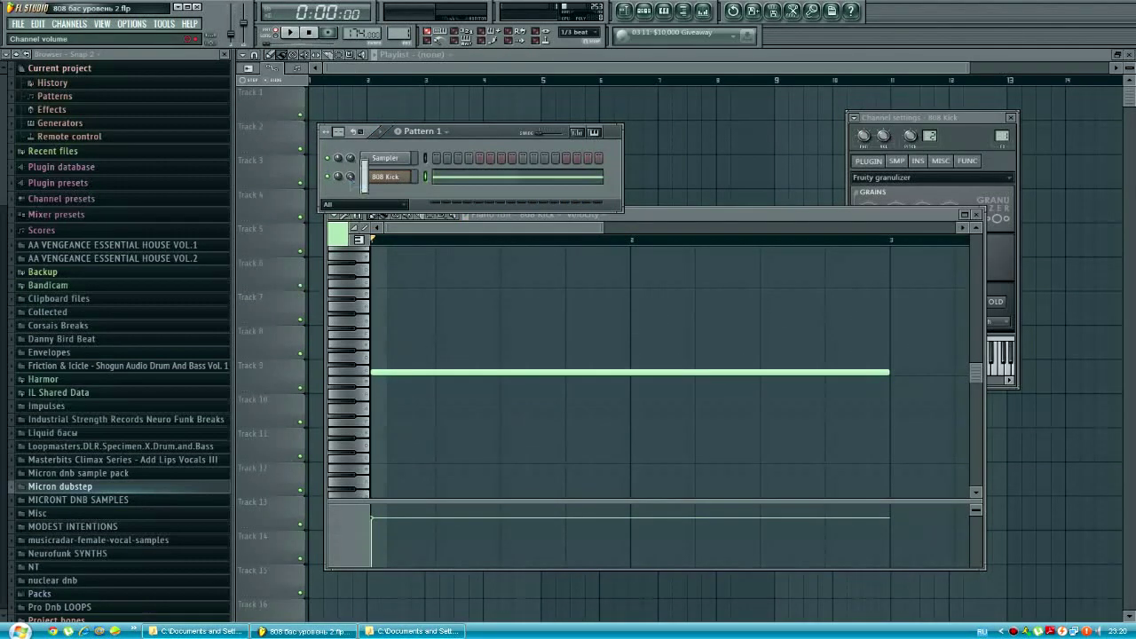
Open the event editor for the last tweaked parameter, the 808 Kick channel volume.
click(134, 25)
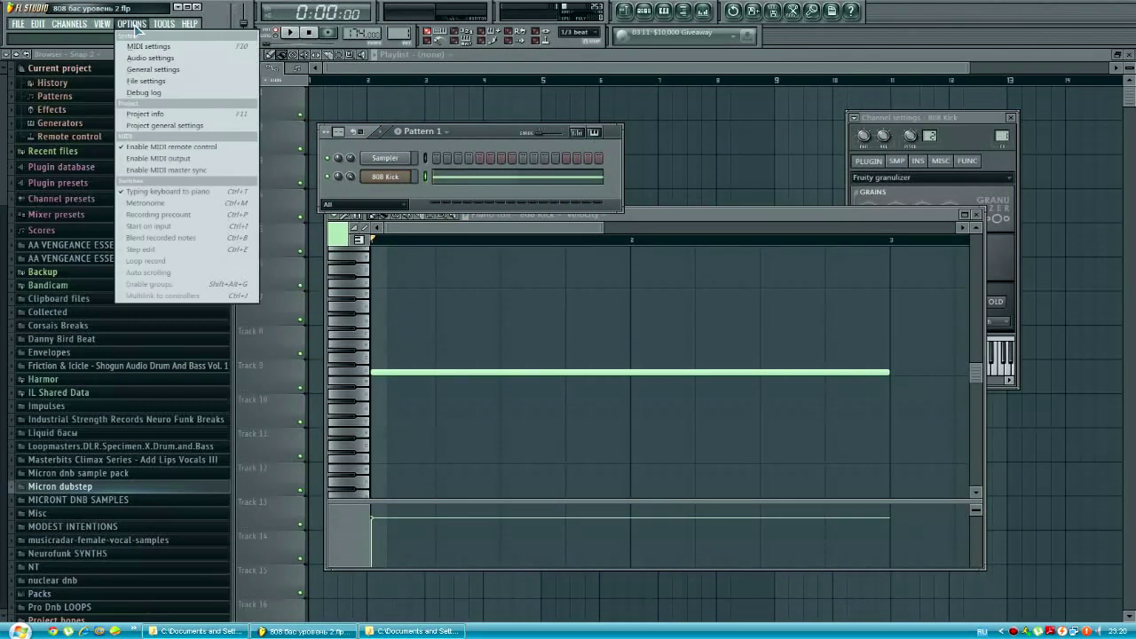
mouse_move(164, 24)
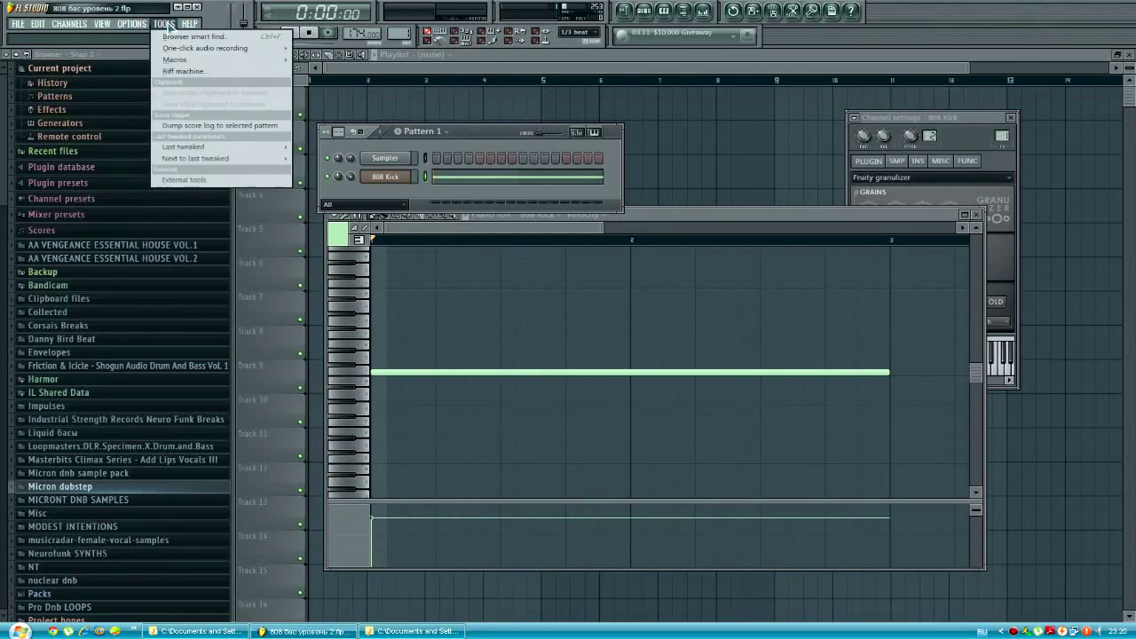
mouse_move(183, 150)
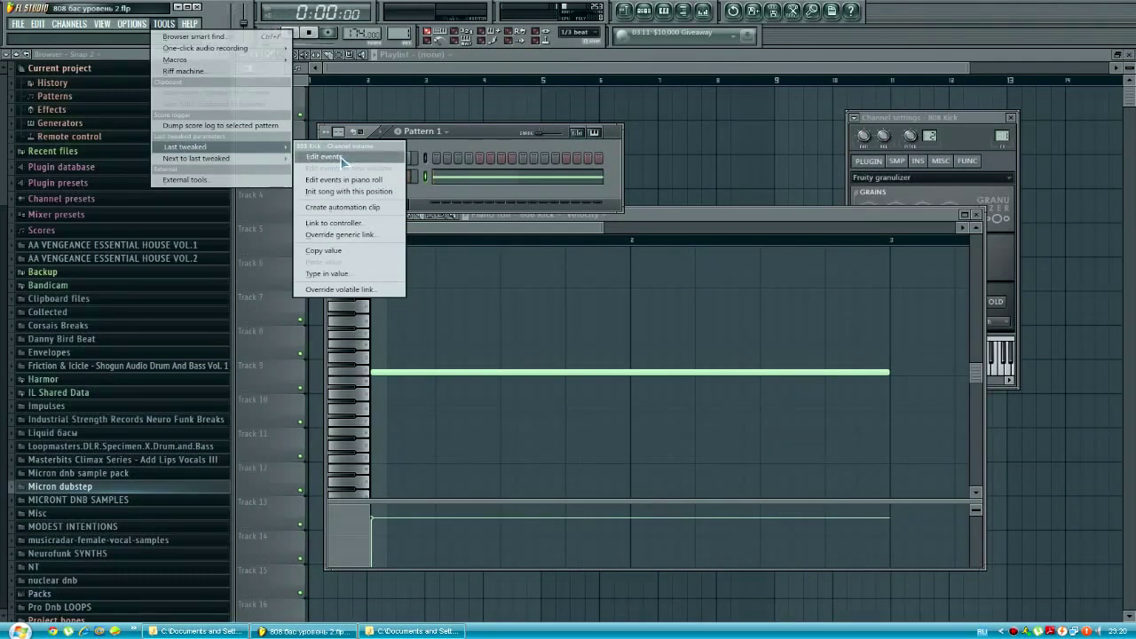
click(325, 158)
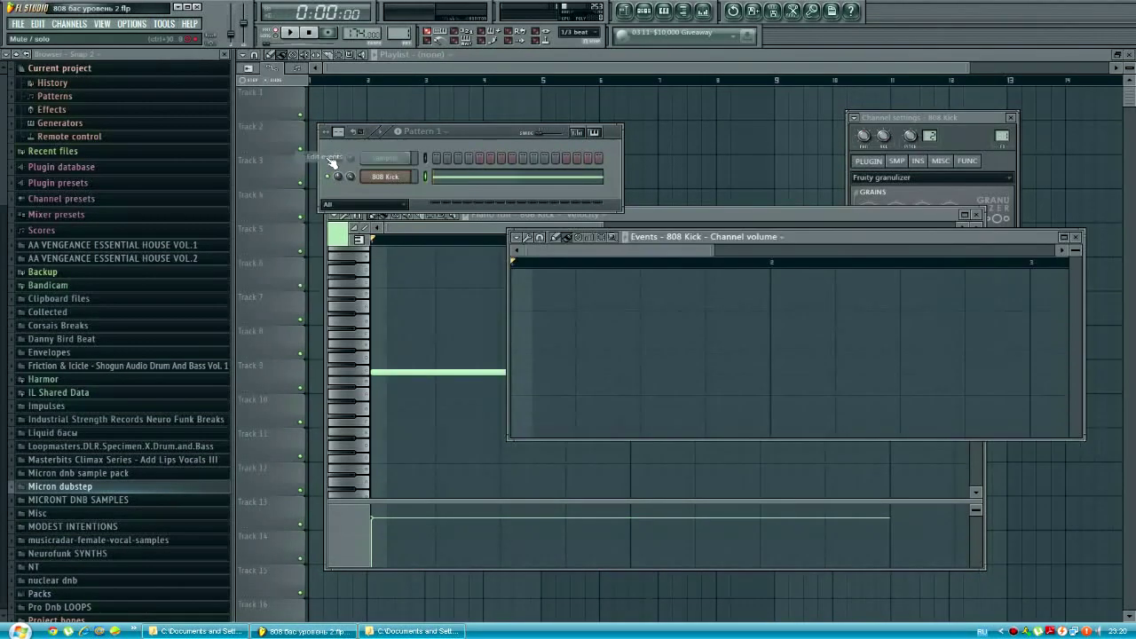
Open the LFO tool for the 808 Kick channel volume events and move its dialog away from the note display.
click(529, 239)
click(533, 240)
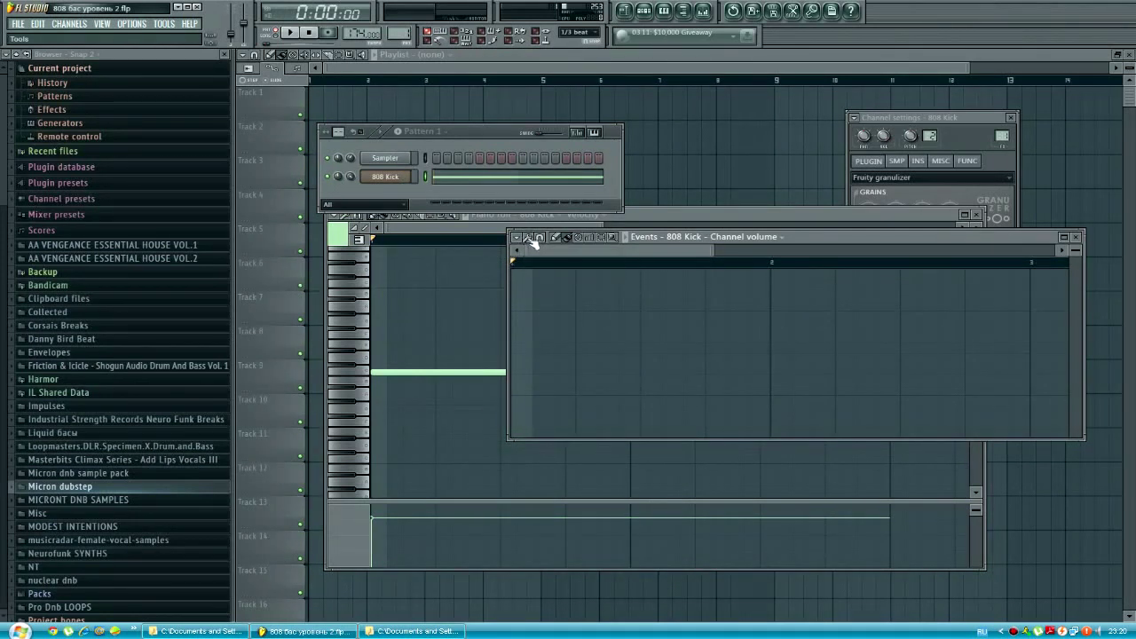
click(529, 240)
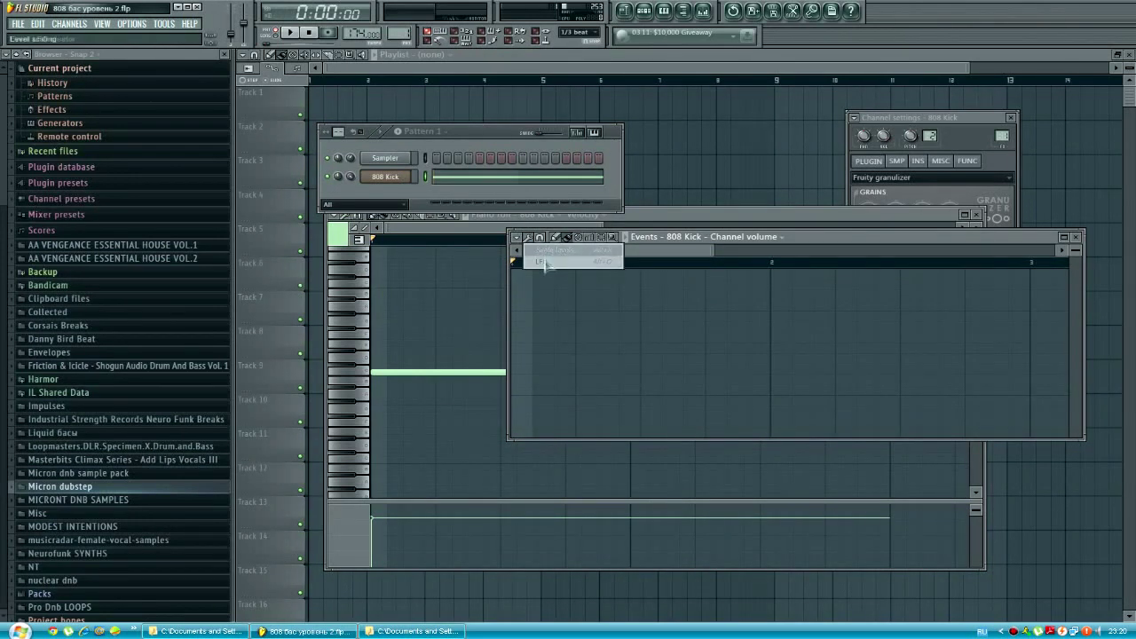
click(545, 263)
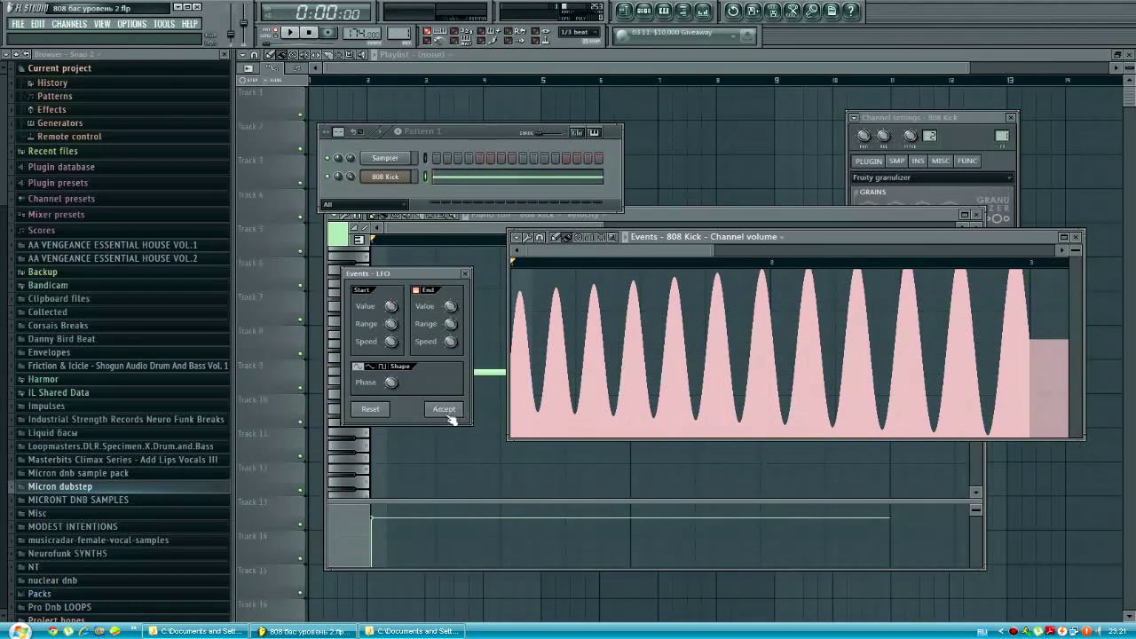
drag(404, 274, 500, 326)
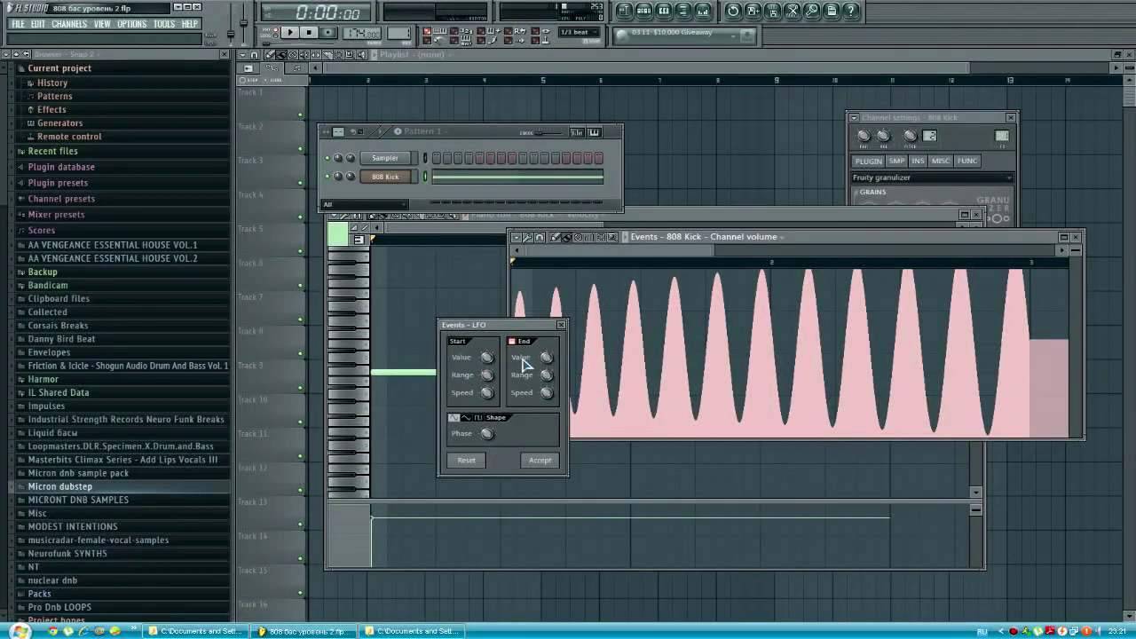
Play the modulated bass and raise the LFO's starting settings so the early peaks reach full volume.
key(space)
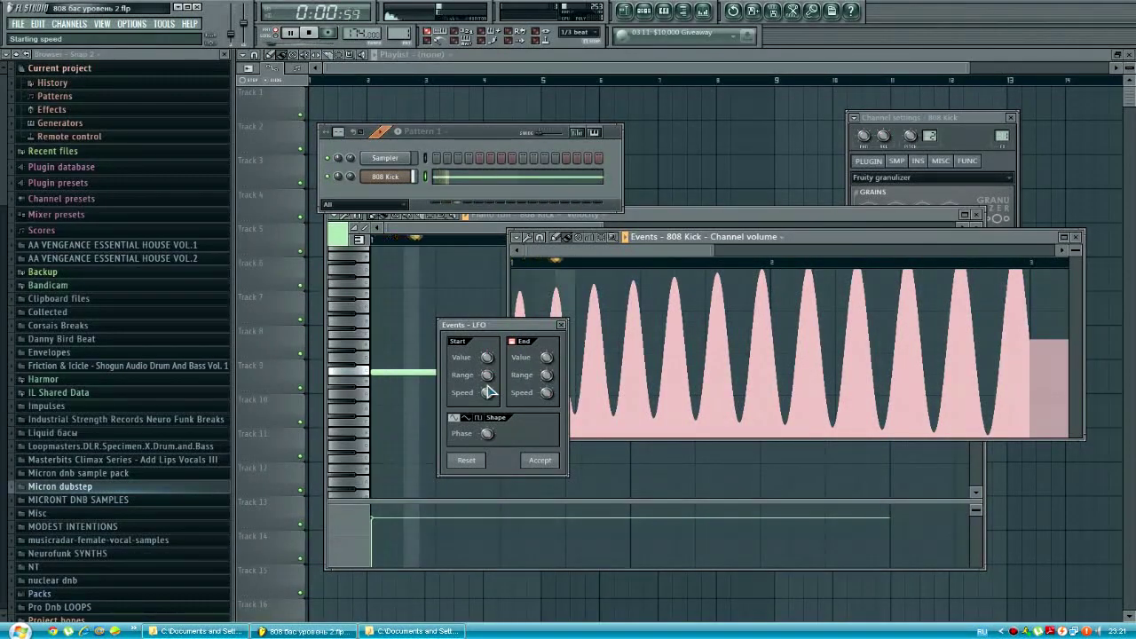
key(space)
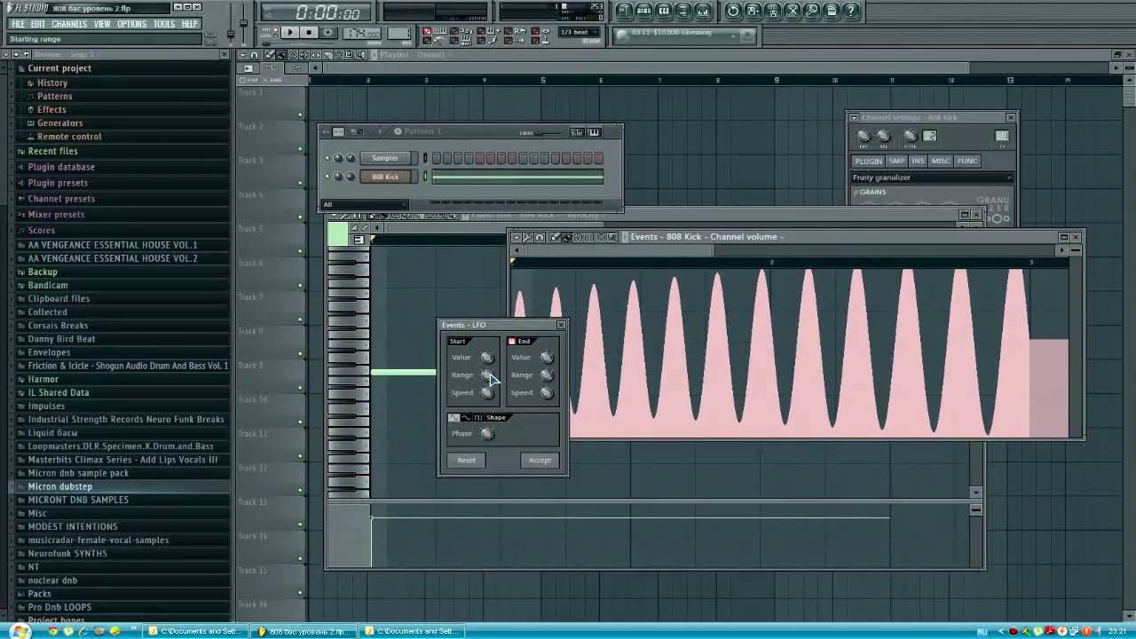
key(space)
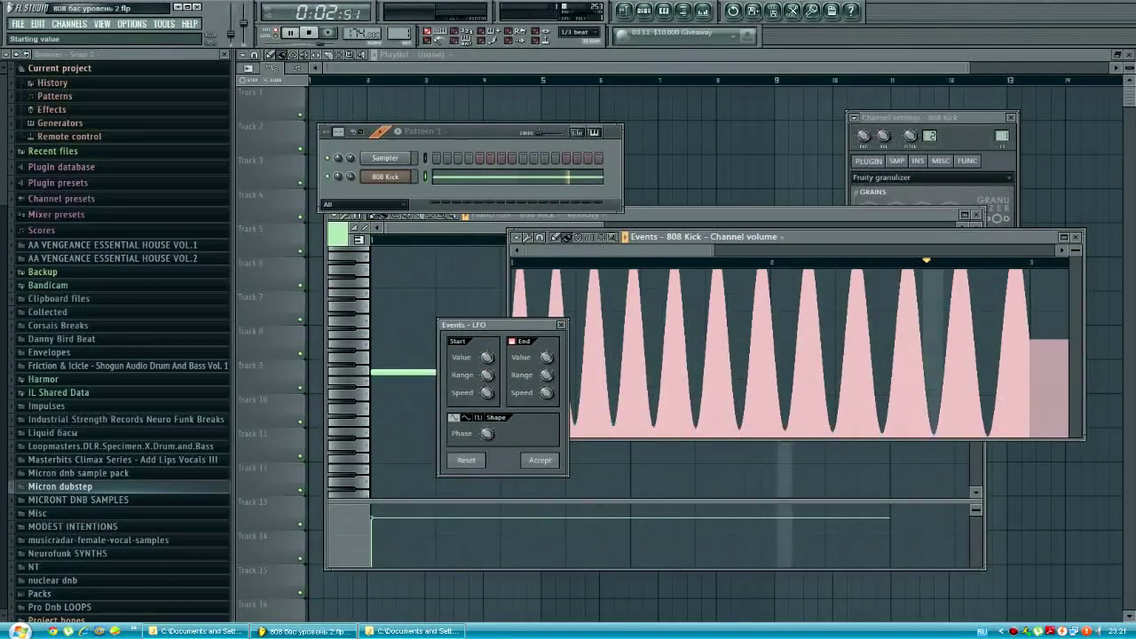
Slow the LFO's starting speed while auditioning the 808 Kick, and accept the volume curve.
mouse_move(488, 394)
mouse_down()
mouse_move(488, 414)
mouse_move(487, 392)
mouse_up()
key(space)
key(space)
key(space)
key(space)
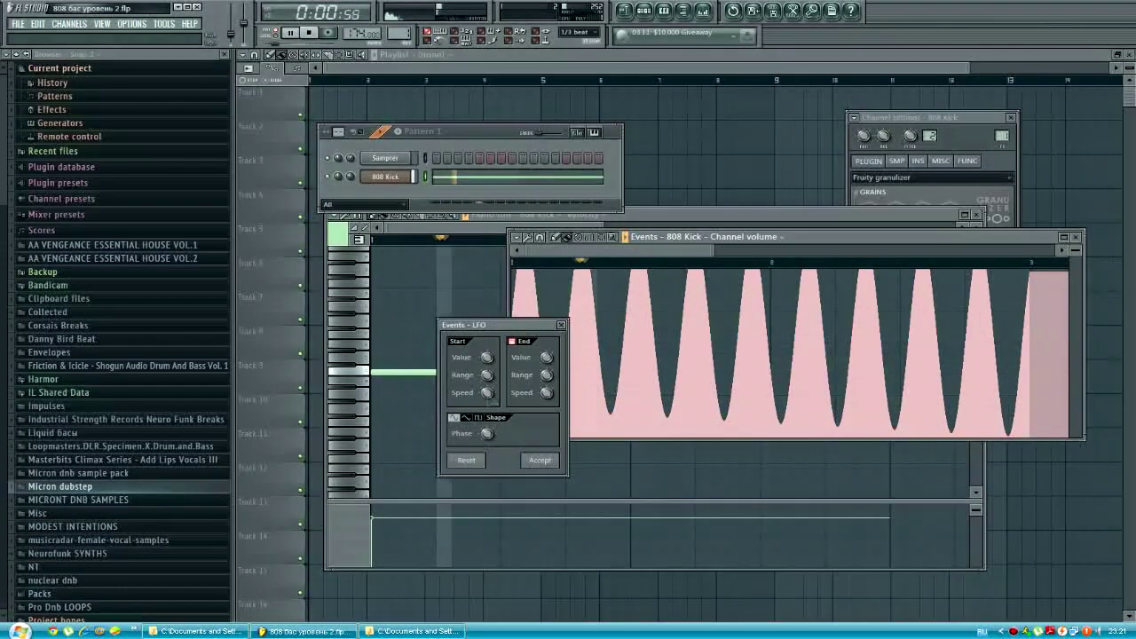
click(540, 459)
key(space)
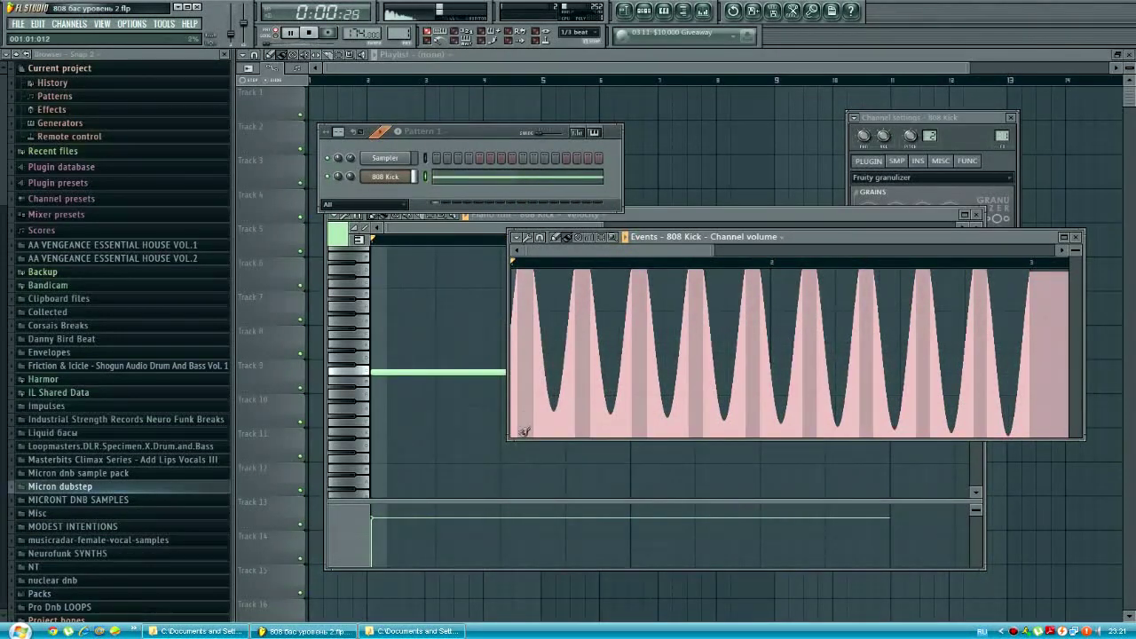
Add a Kontakt 5 channel to the pattern.
key(F7)
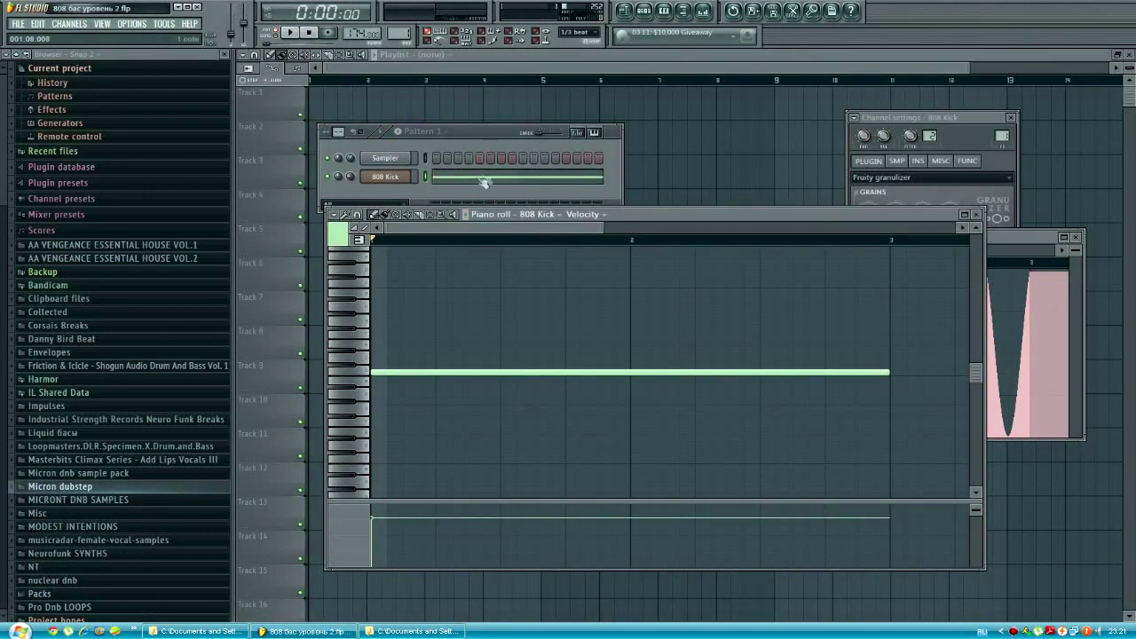
click(512, 133)
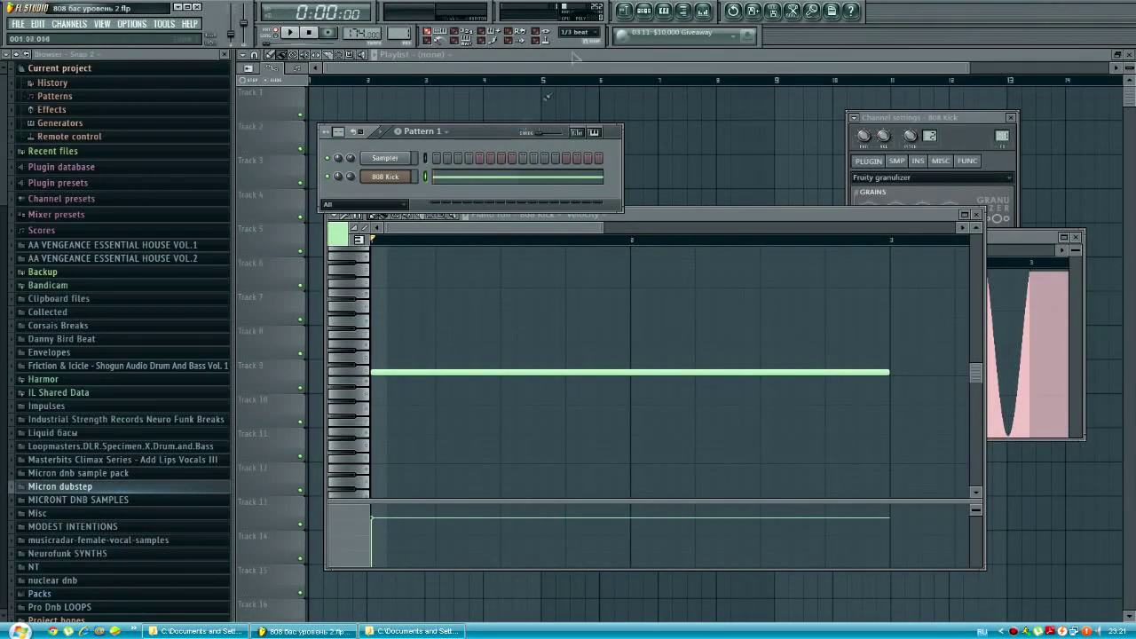
click(69, 24)
mouse_move(75, 37)
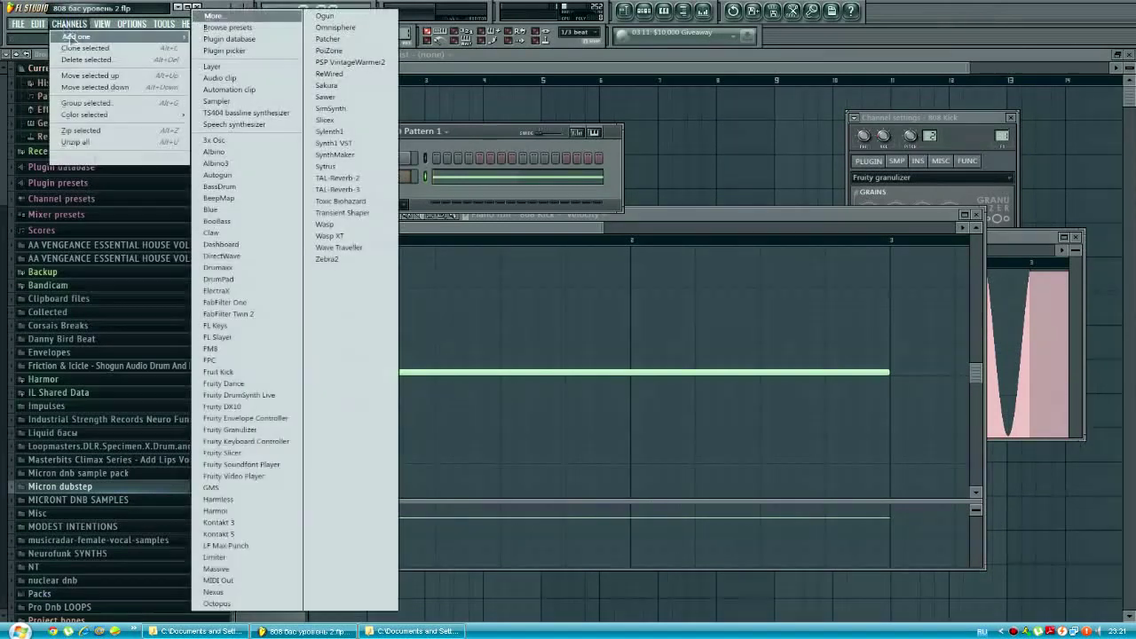
click(253, 535)
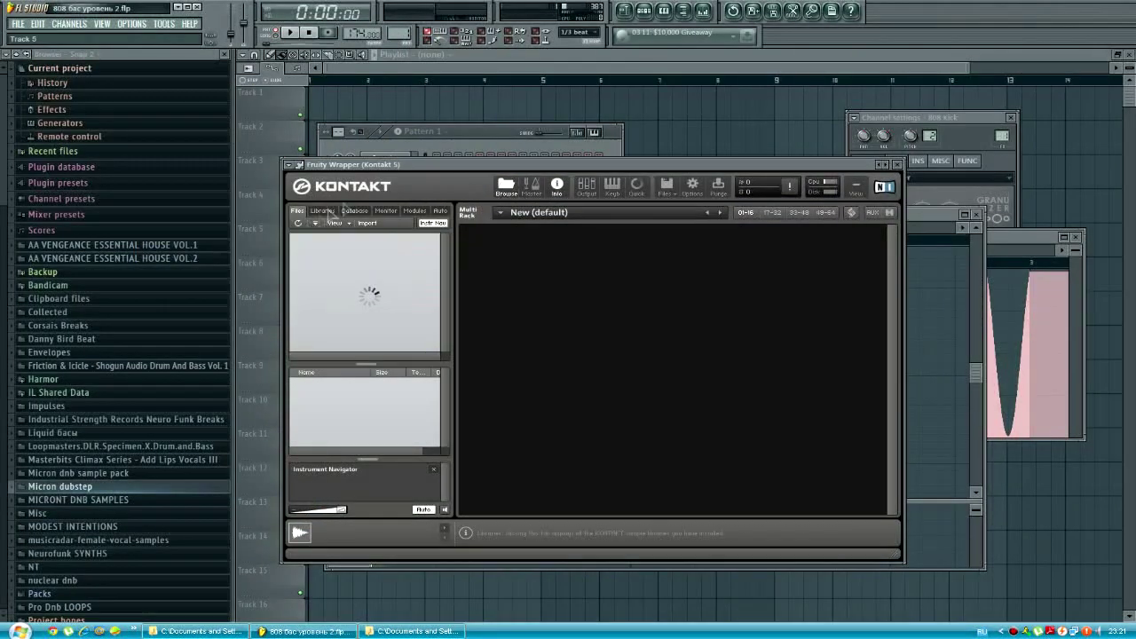
Export the sustained 808 Kick bass as a wave file named Туториал бас2 in the Бас линии folder.
click(487, 147)
click(385, 176)
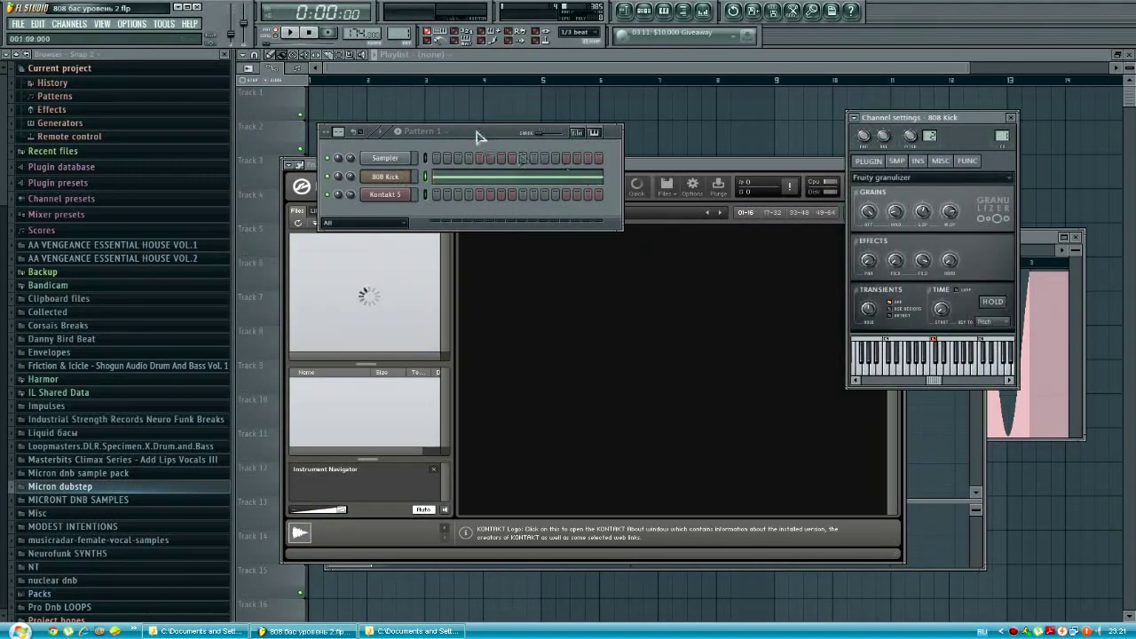
click(453, 177)
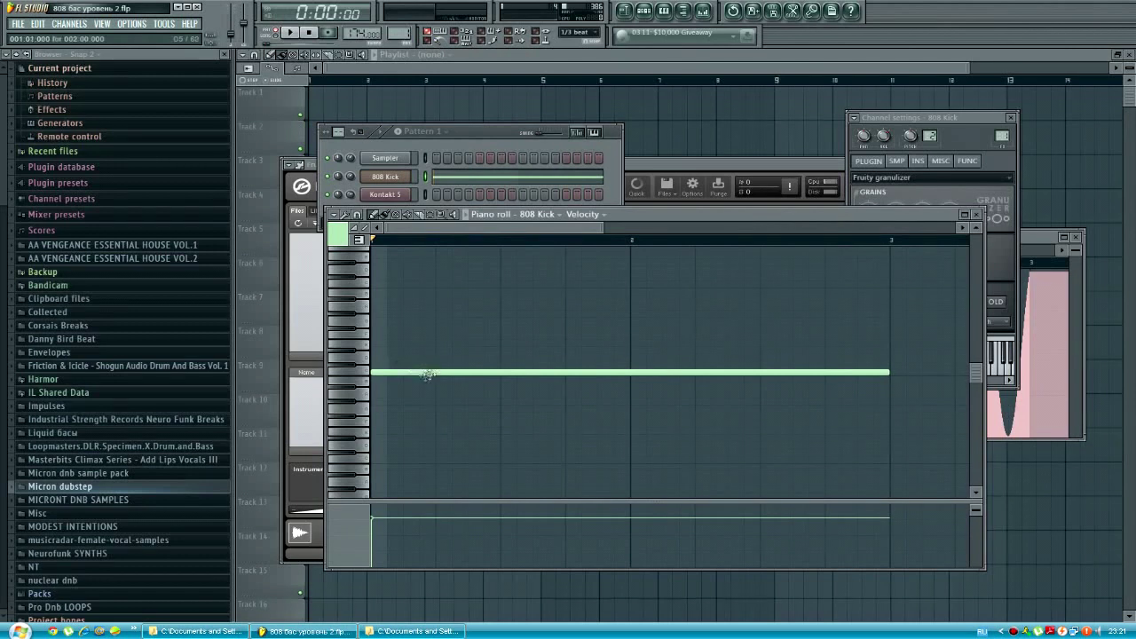
click(17, 24)
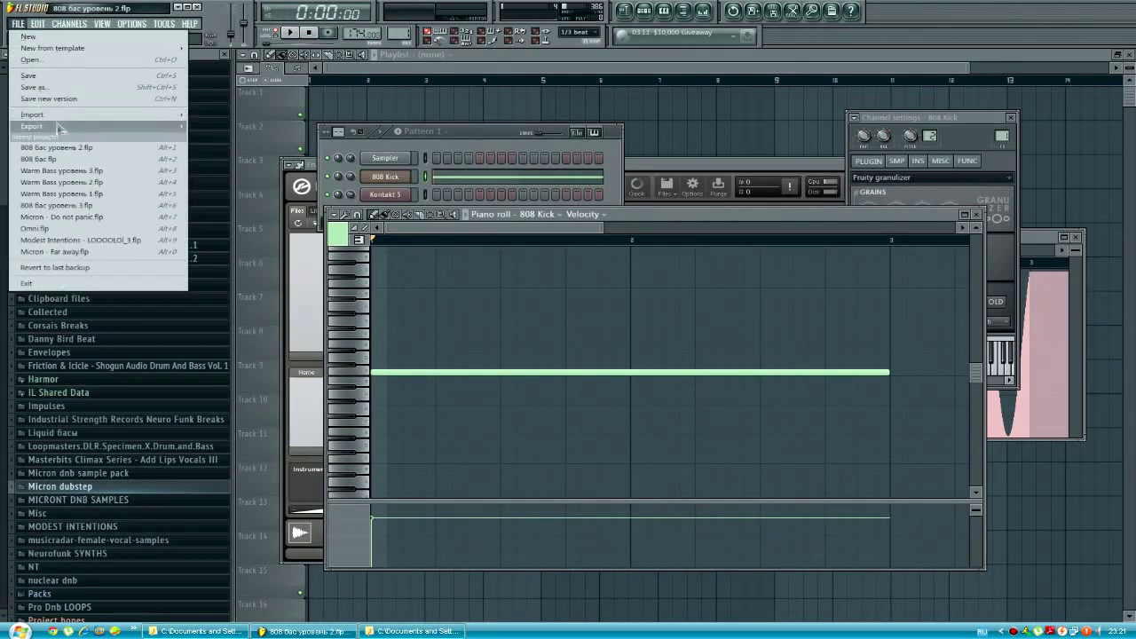
mouse_move(53, 126)
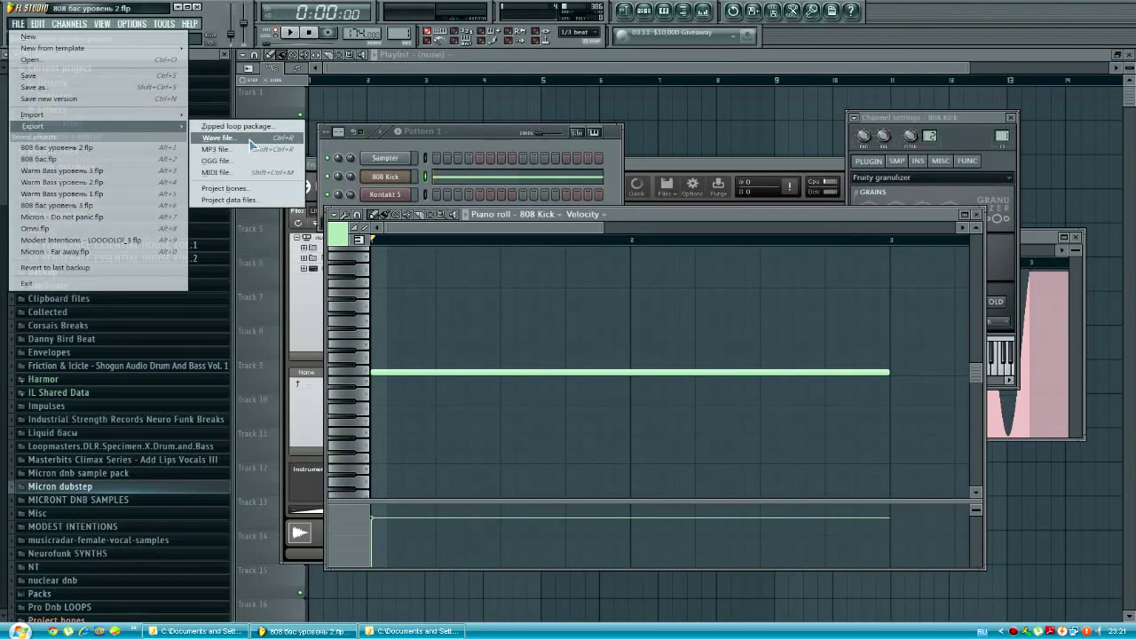
click(251, 139)
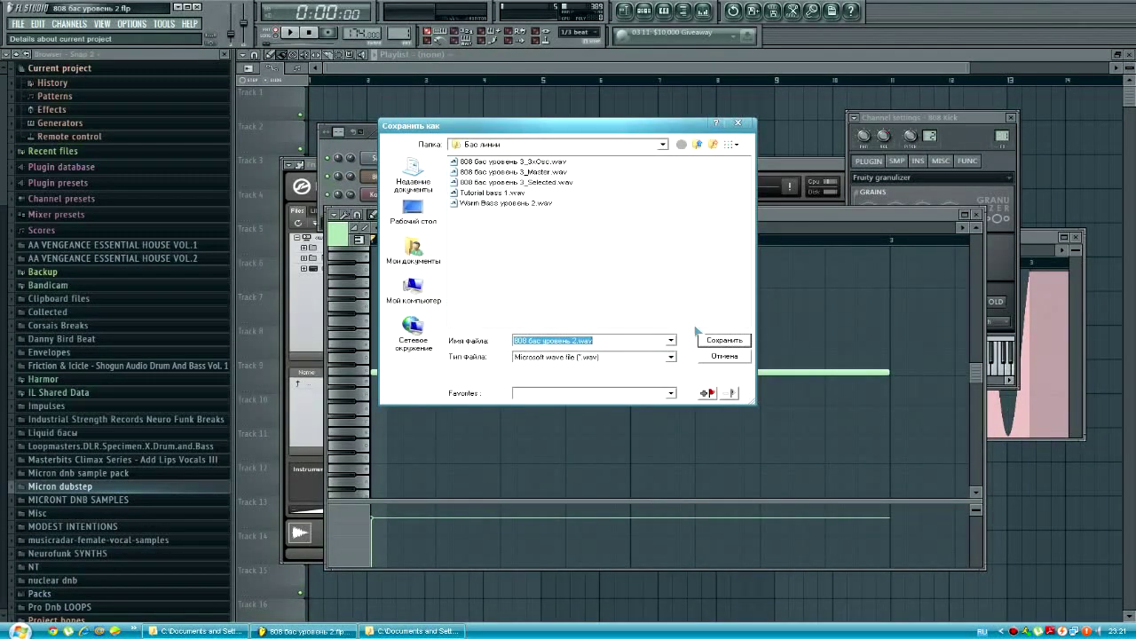
text(E)
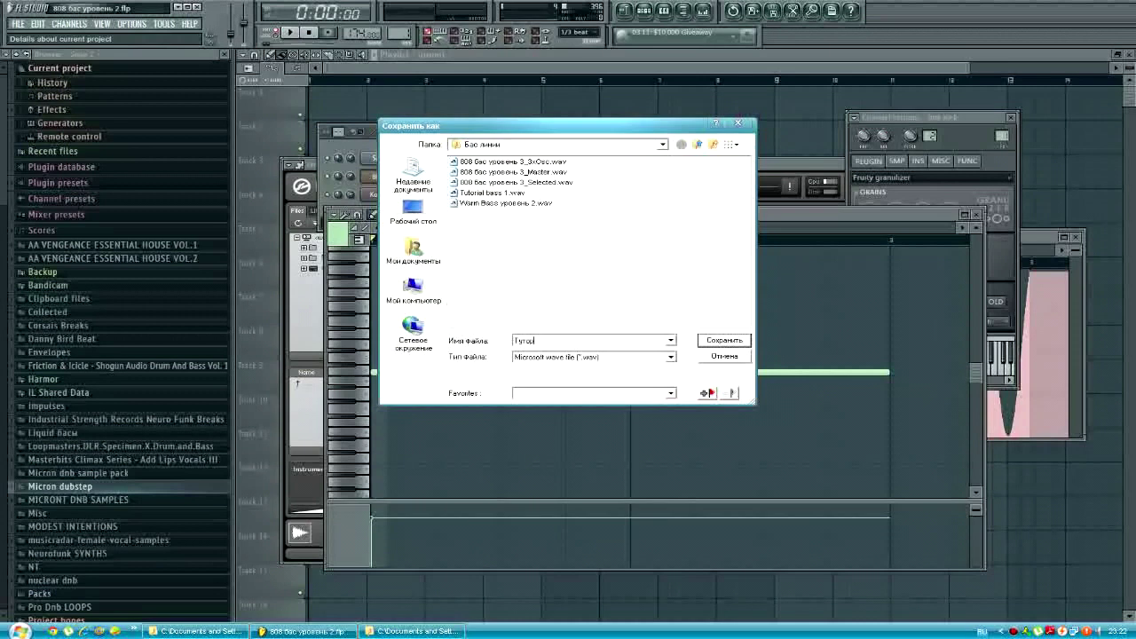
Load the exported Туториал бас2.wav from its Windows folder into the Kontakt 5 rack as an instrument.
click(408, 632)
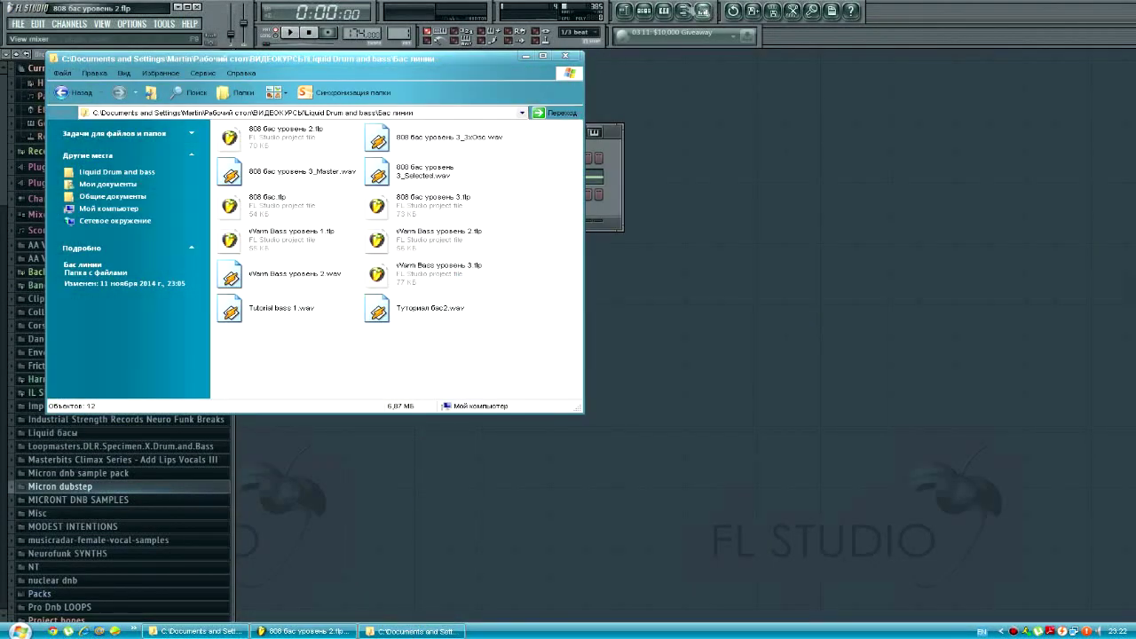
click(382, 310)
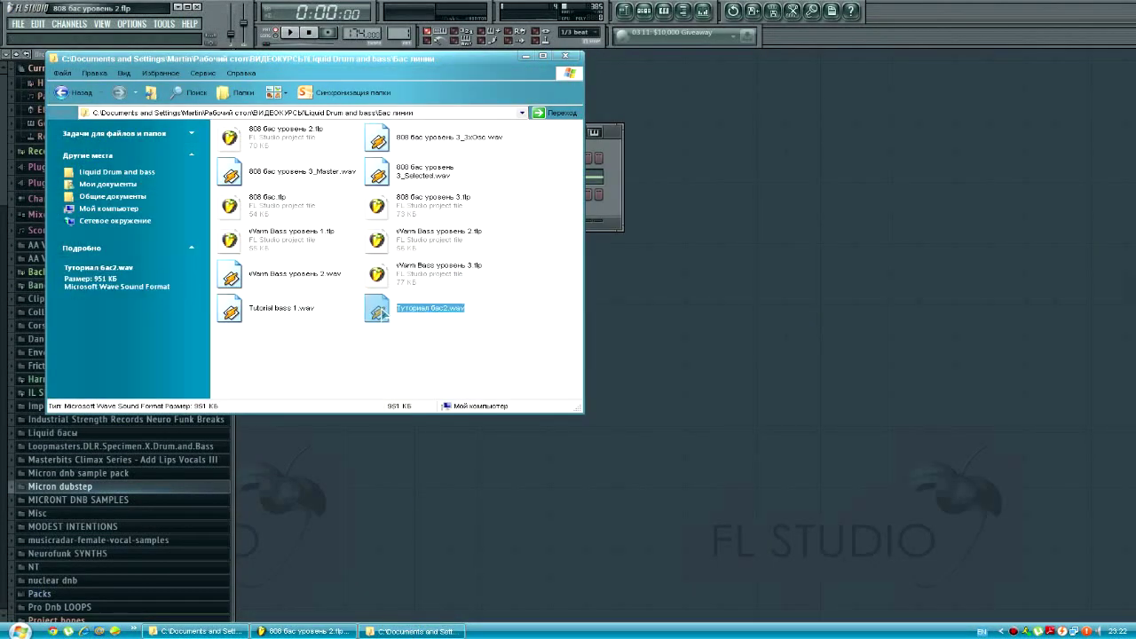
click(590, 194)
click(377, 198)
click(414, 632)
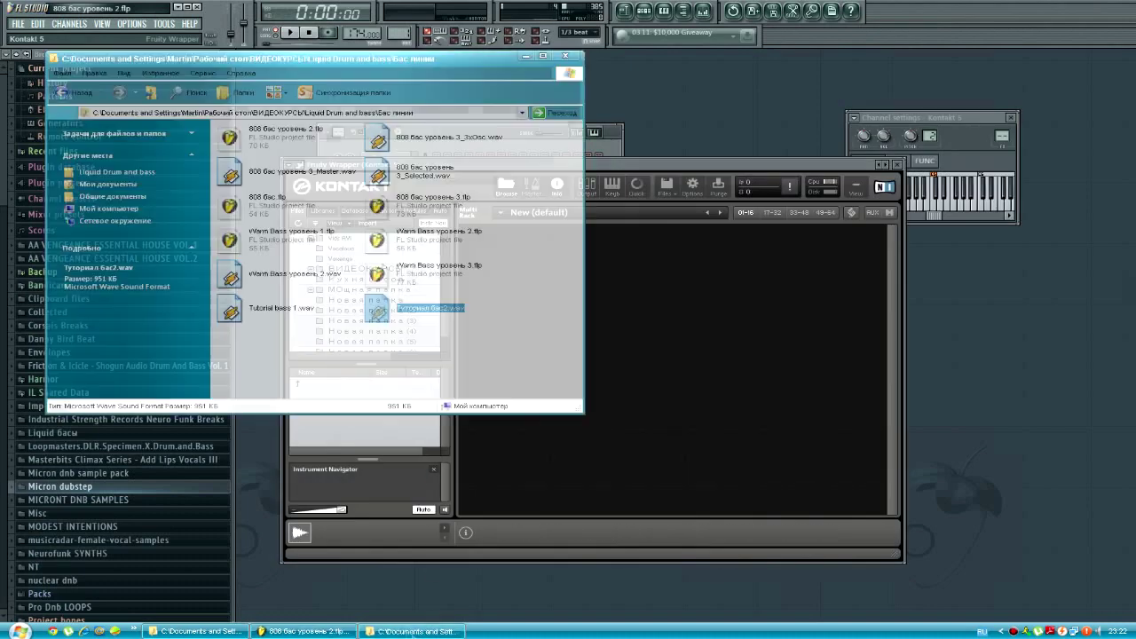
drag(377, 61, 145, 158)
drag(147, 407, 615, 332)
right_click(385, 177)
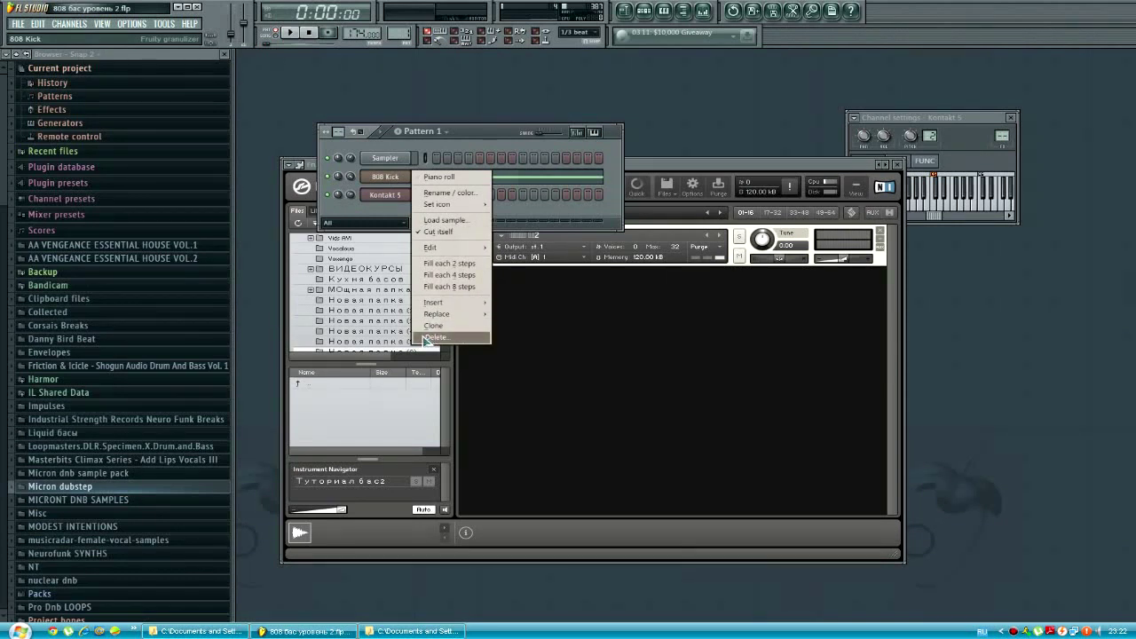
click(576, 348)
click(499, 132)
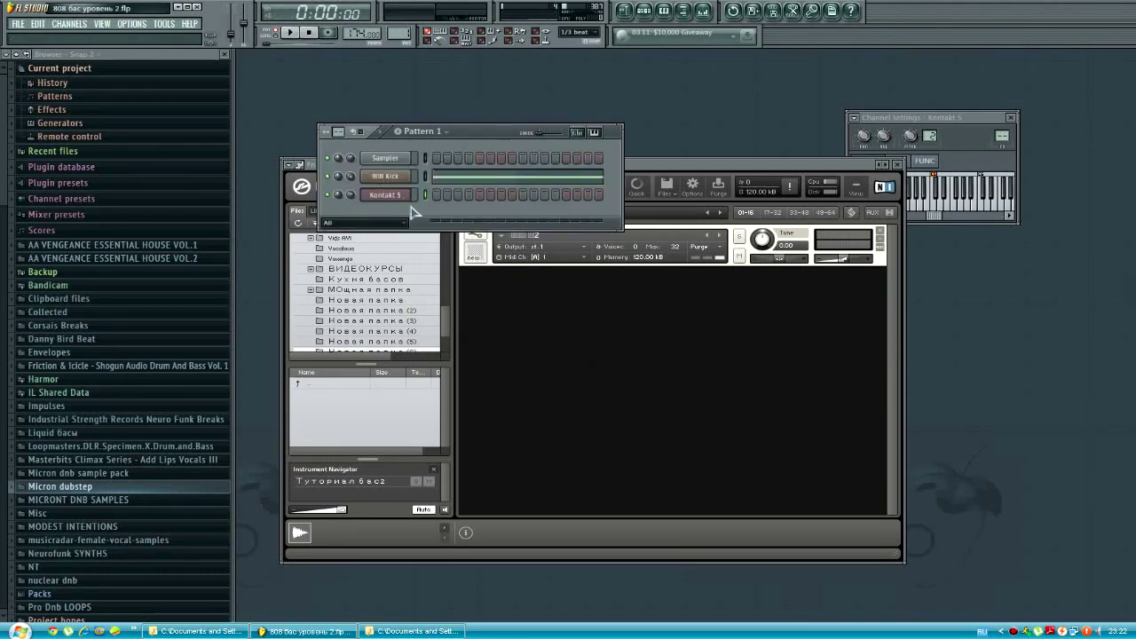
Move the Kontakt window clear of the channel list and open the Kontakt 5 channel's piano roll.
click(512, 240)
drag(587, 169, 726, 243)
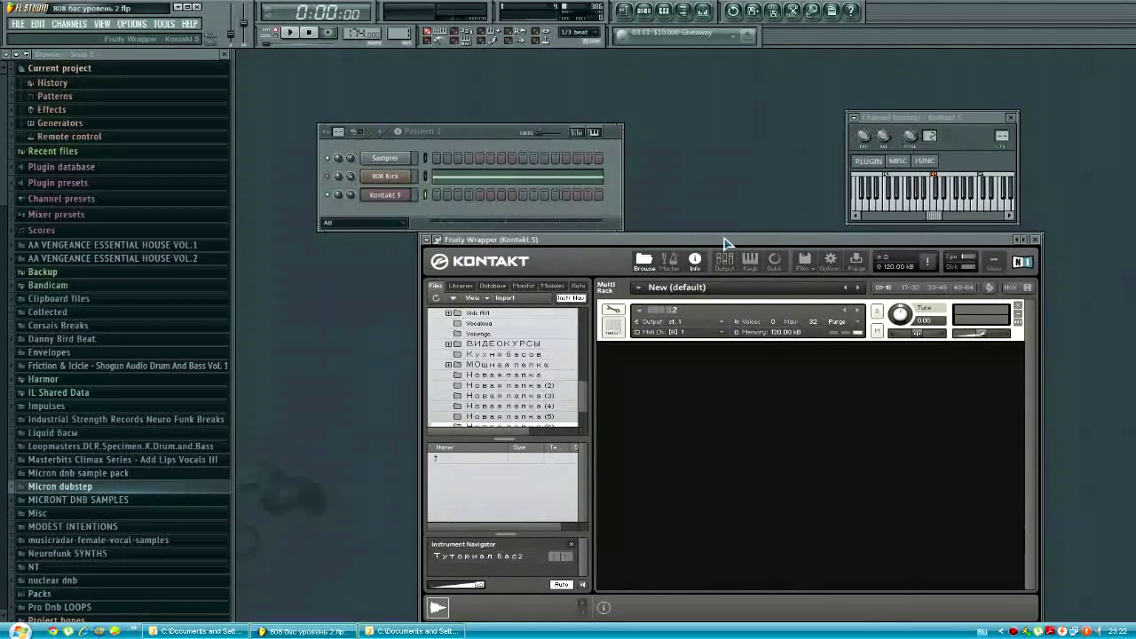
right_click(410, 192)
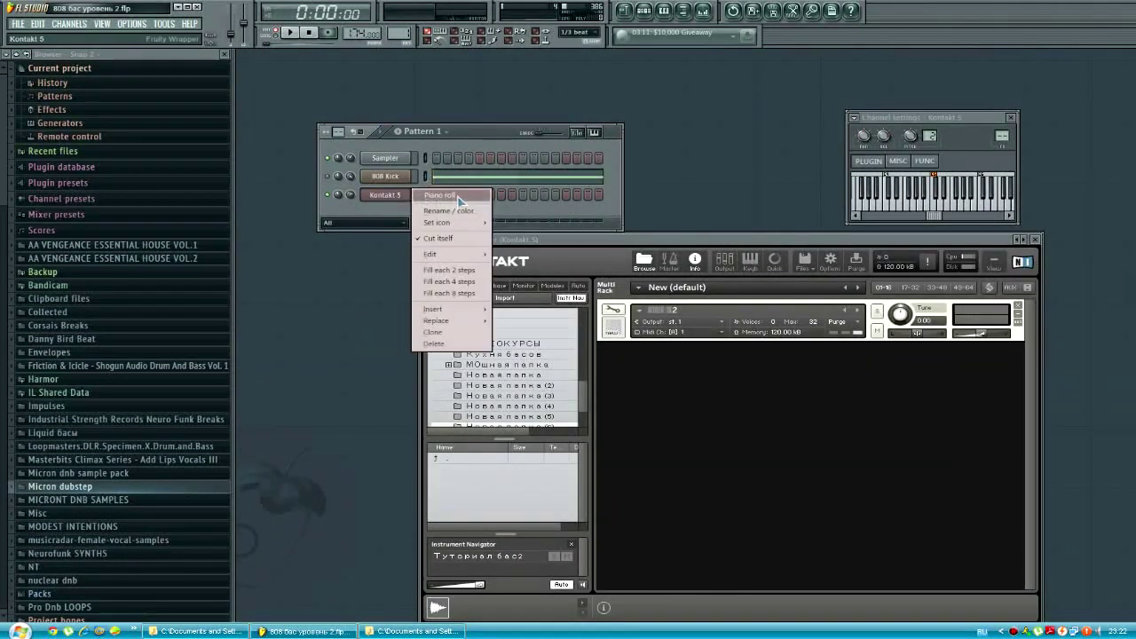
click(461, 197)
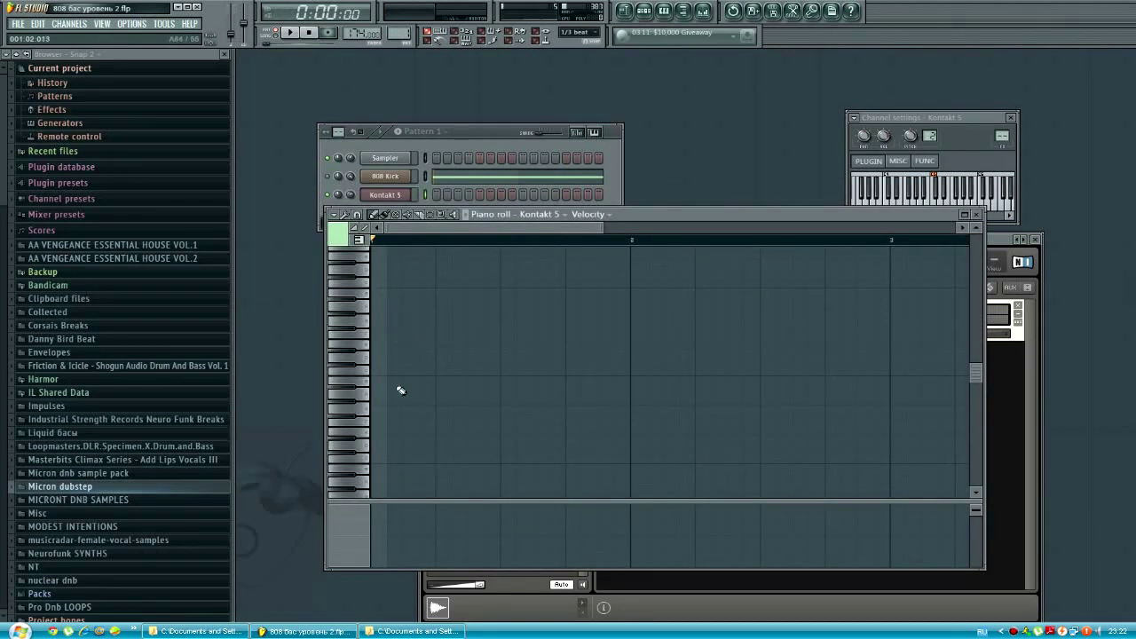
Test a key of the sampled bass, raise the Kontakt instrument's volume, and reposition the piano roll.
click(359, 325)
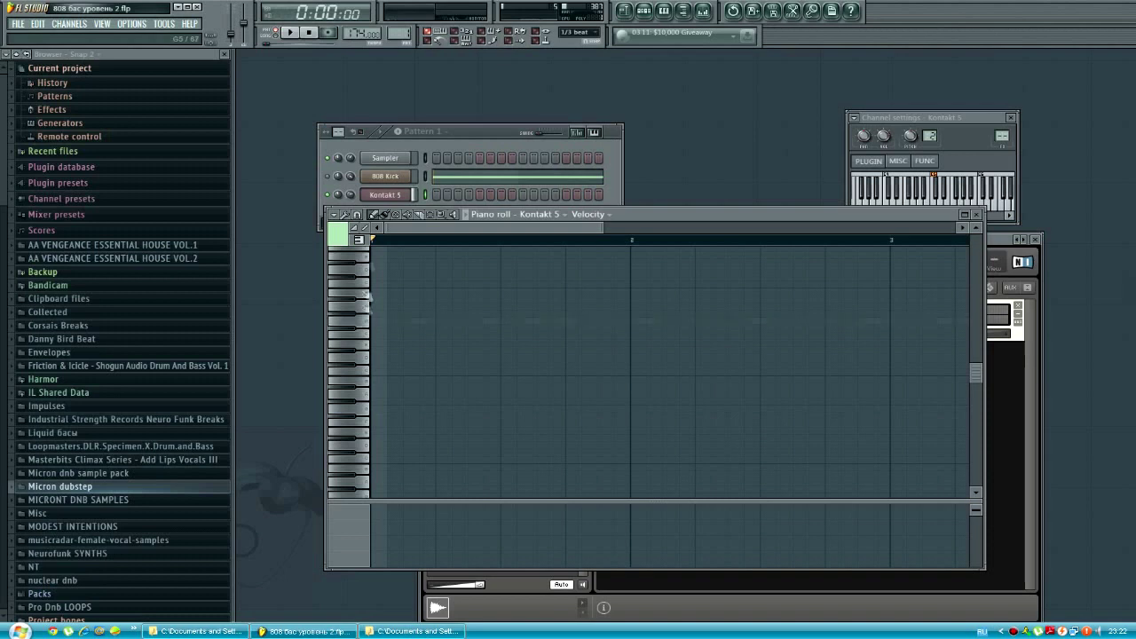
drag(350, 194, 351, 192)
click(1007, 390)
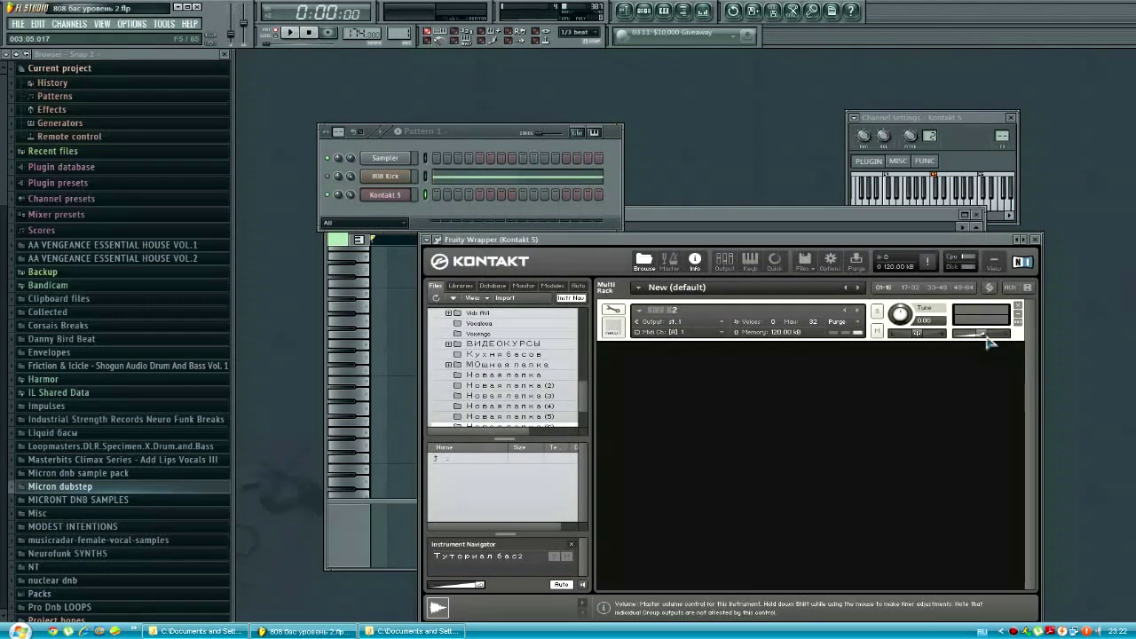
drag(684, 218, 650, 196)
Audition several piano roll keys to hear the resampled bass at different pitches.
click(333, 303)
click(328, 337)
click(330, 248)
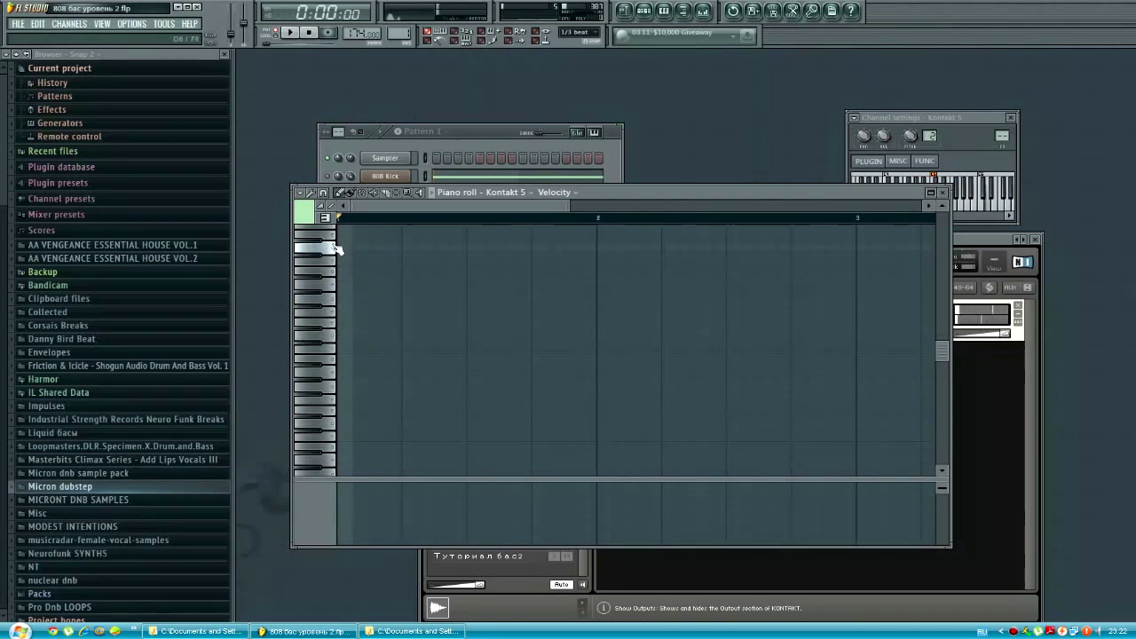
click(333, 273)
click(329, 336)
click(506, 145)
click(417, 338)
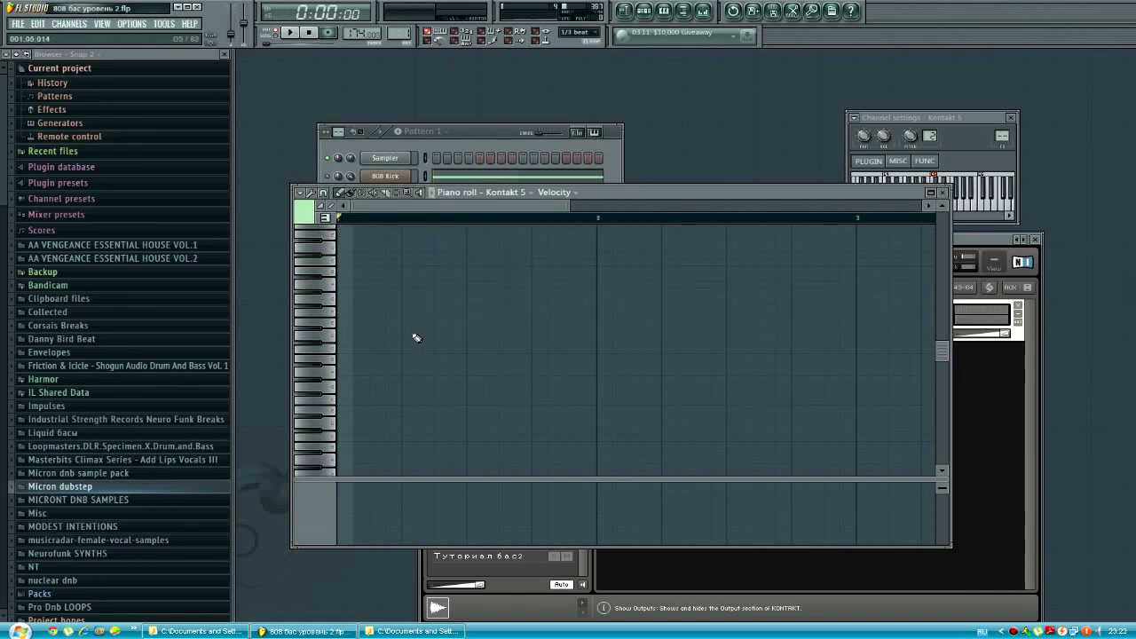
Draw the descending opening of the bass riff in bar 1: two D6 notes, one C6 note and one G#5 note.
scroll(397, 280, up, 3)
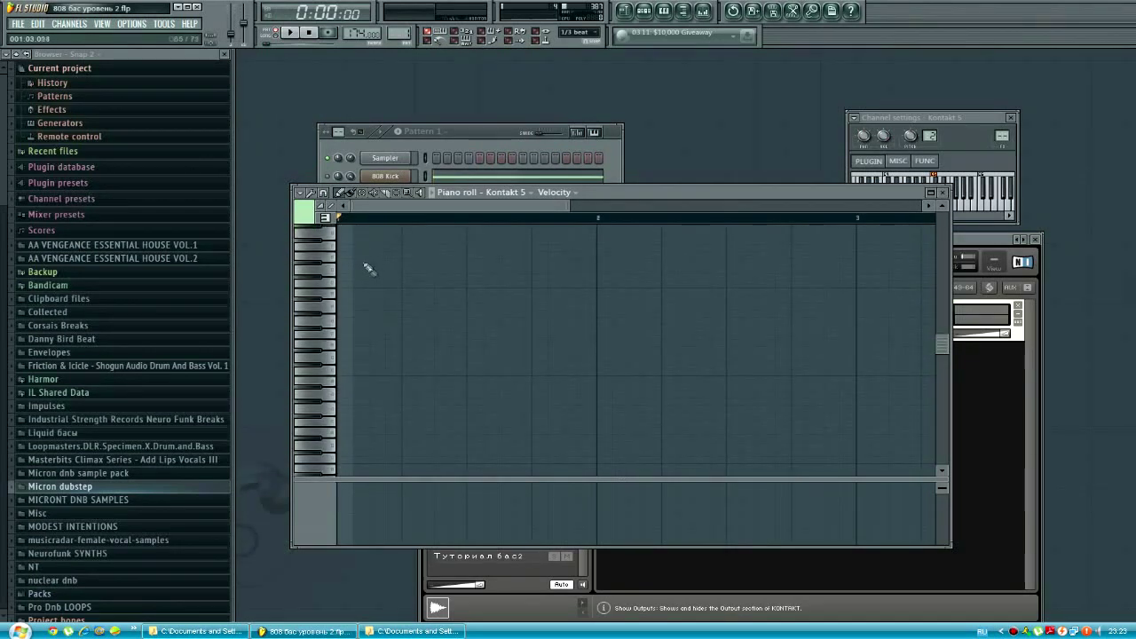
drag(361, 270, 414, 270)
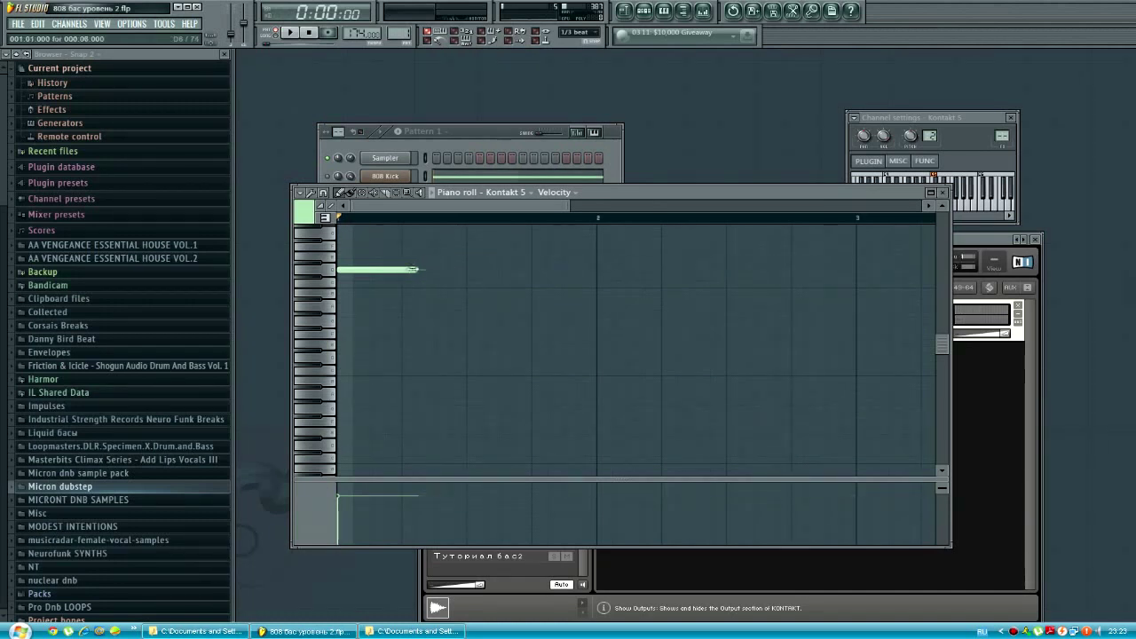
click(436, 270)
drag(499, 269, 464, 278)
click(482, 285)
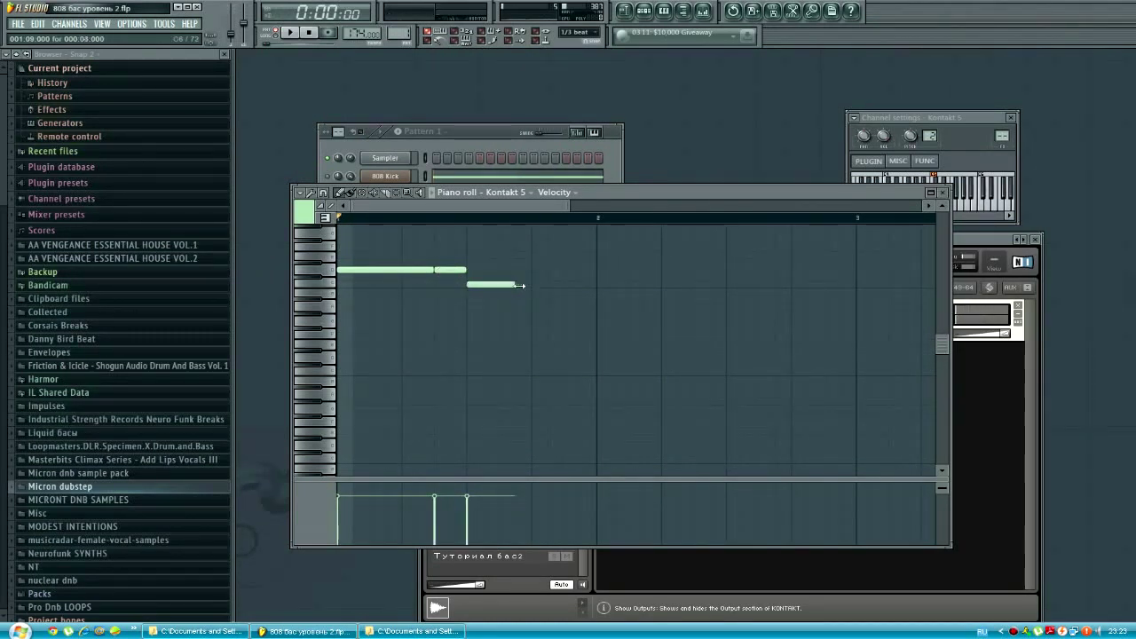
click(566, 285)
drag(629, 285, 627, 316)
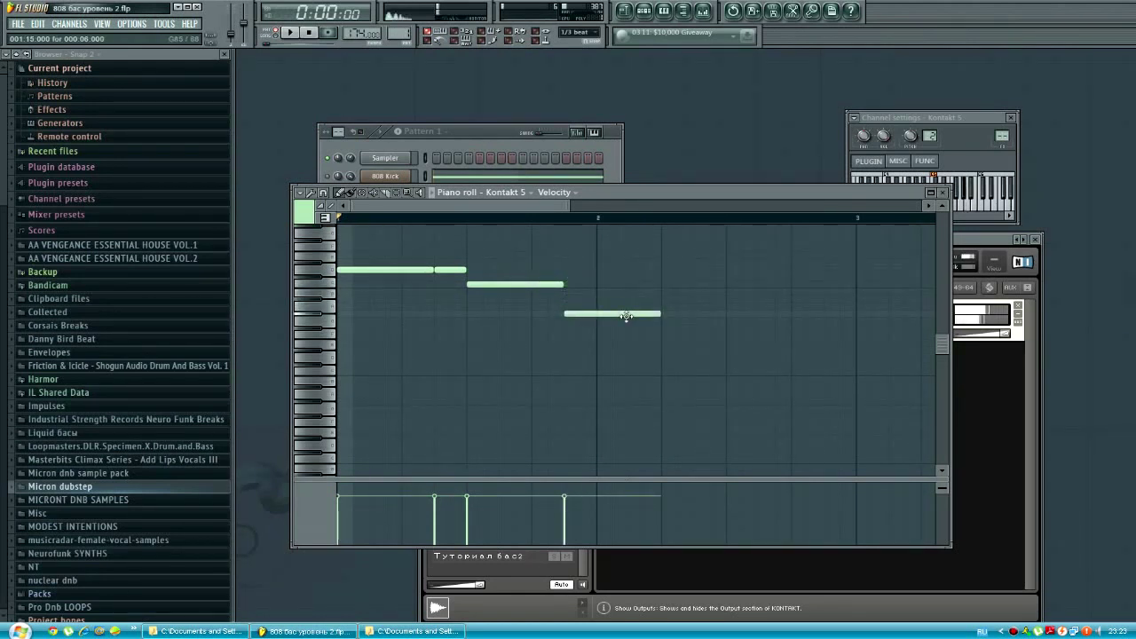
Add a lower bass note filling all of bar 2 and play the riff back.
click(600, 358)
drag(626, 358, 855, 367)
key(space)
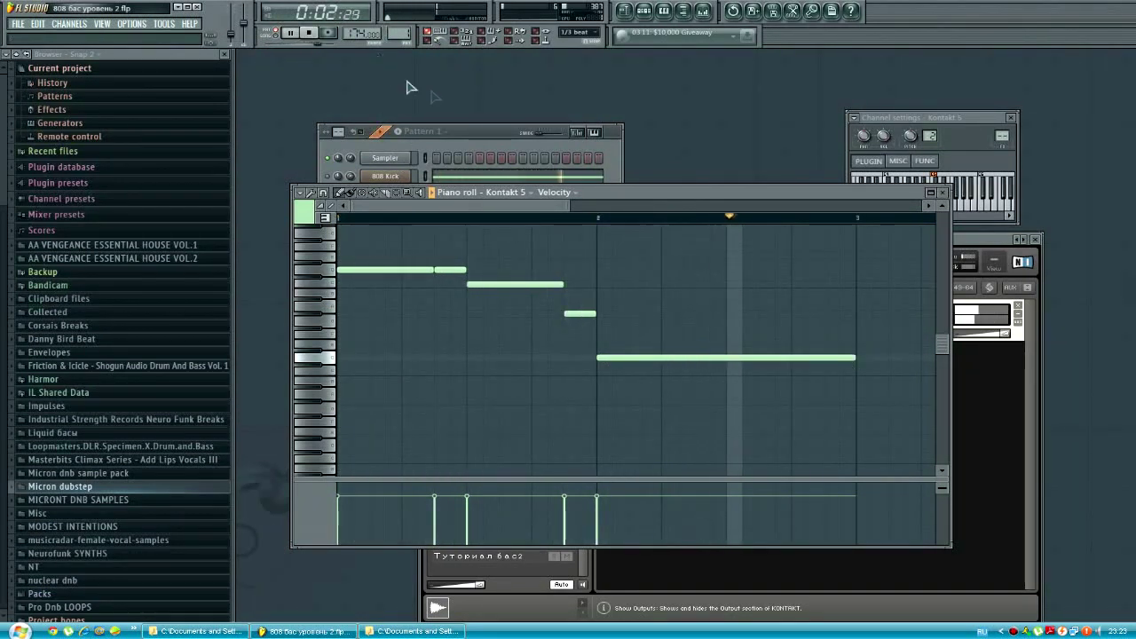
key(space)
Remove Fruity Phaser, Fruity Flanger and Fruity Parametric EQ 2 from the Kontakt 5 mixer track.
click(494, 140)
click(380, 200)
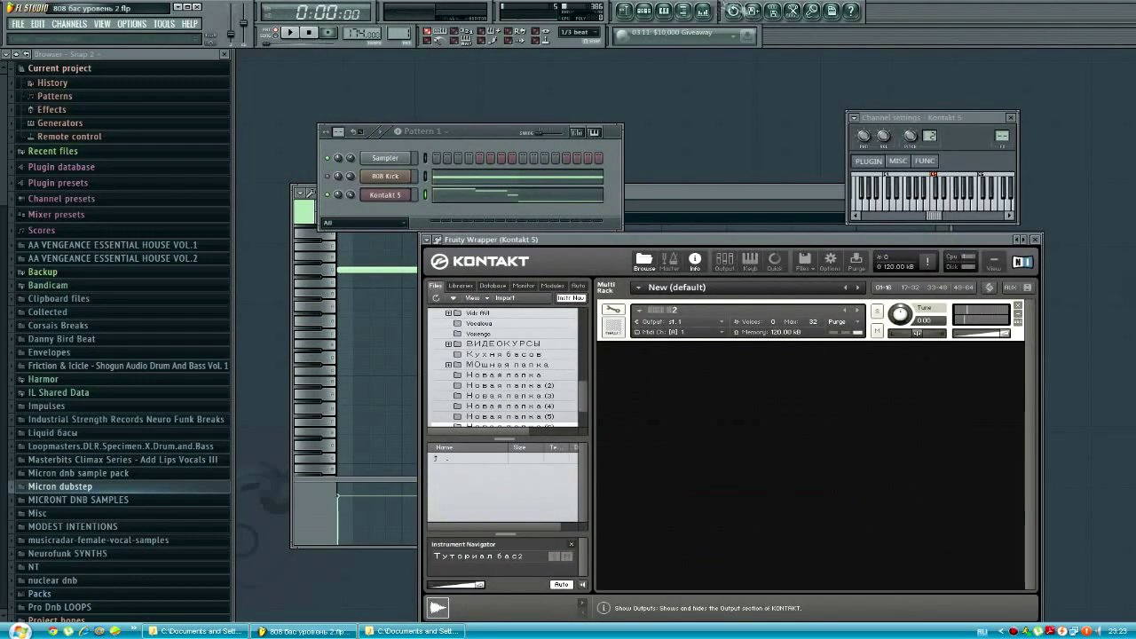
click(704, 12)
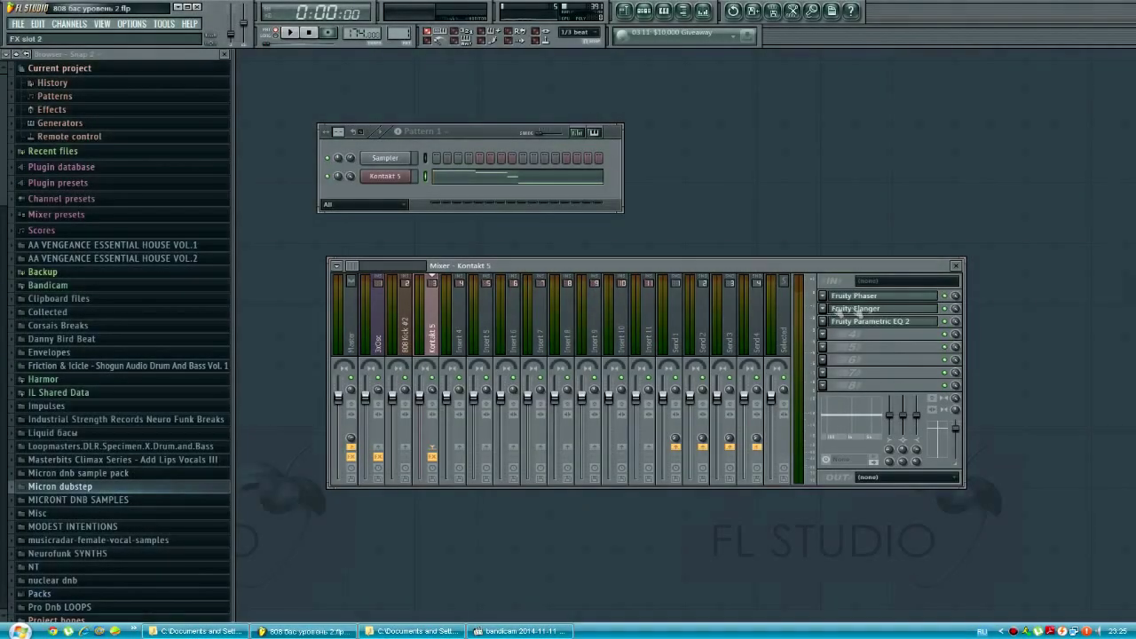
click(824, 309)
mouse_move(844, 326)
click(923, 72)
click(824, 297)
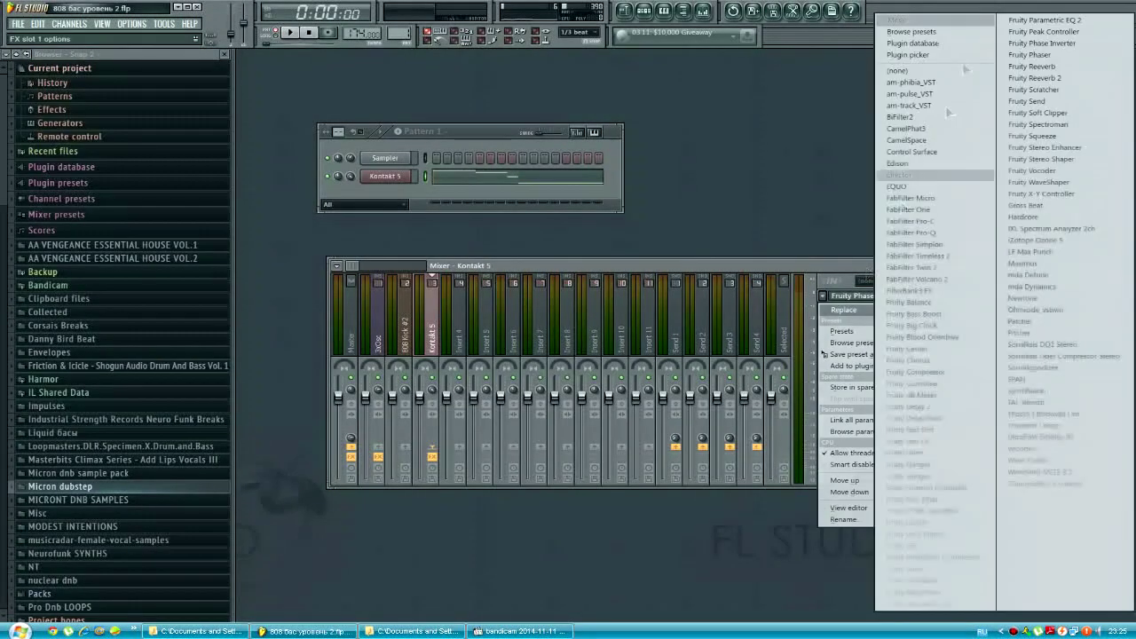
click(923, 71)
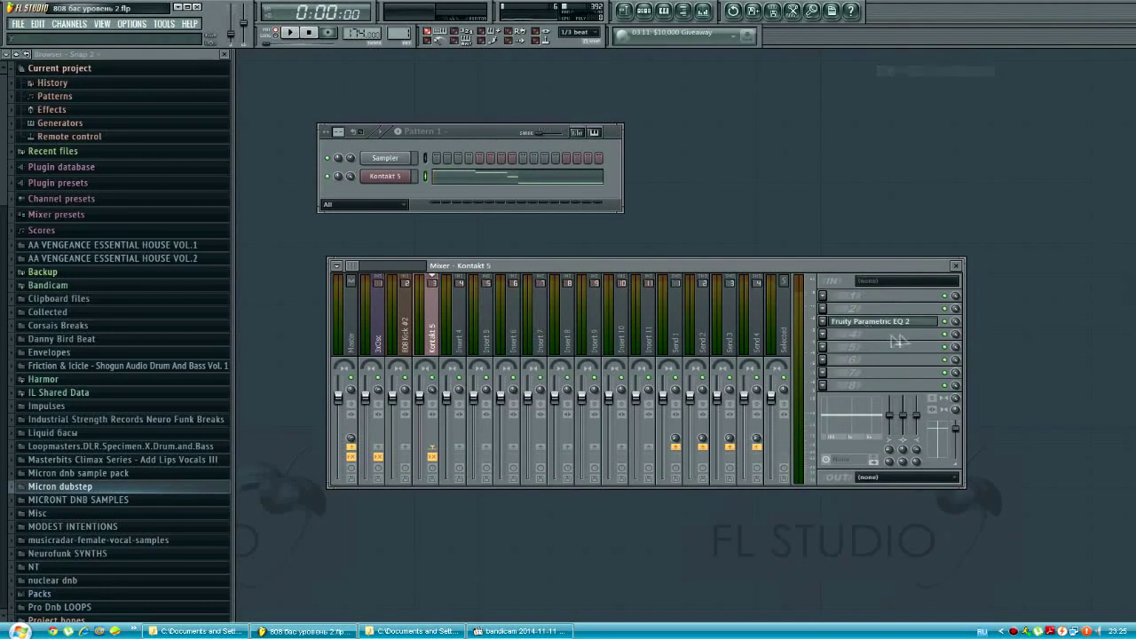
click(824, 321)
mouse_move(843, 339)
click(923, 71)
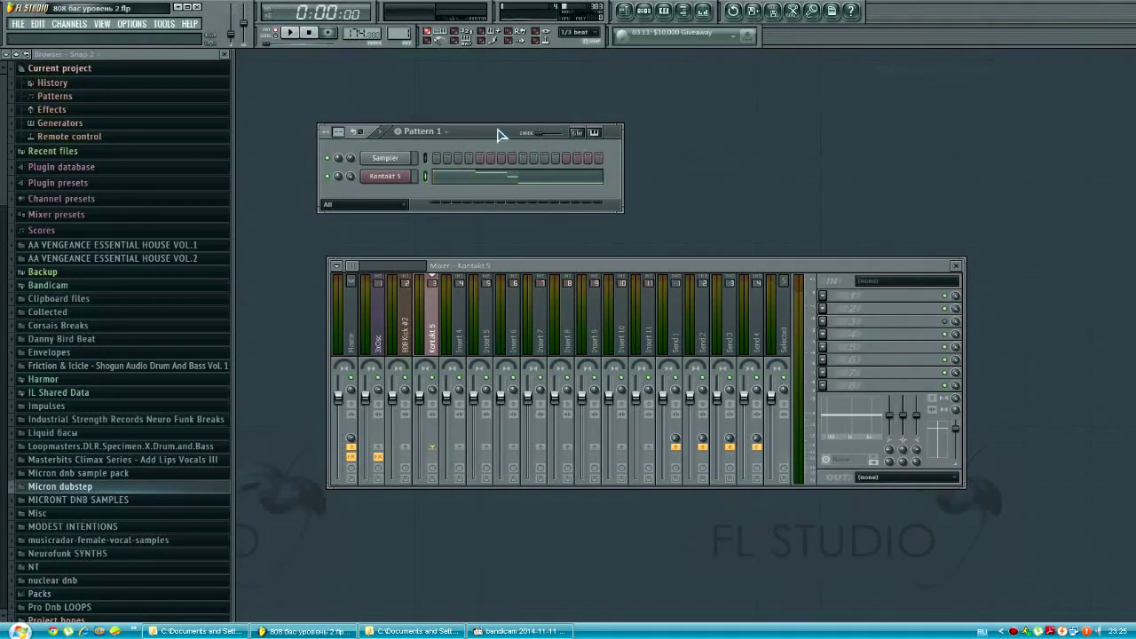
click(945, 322)
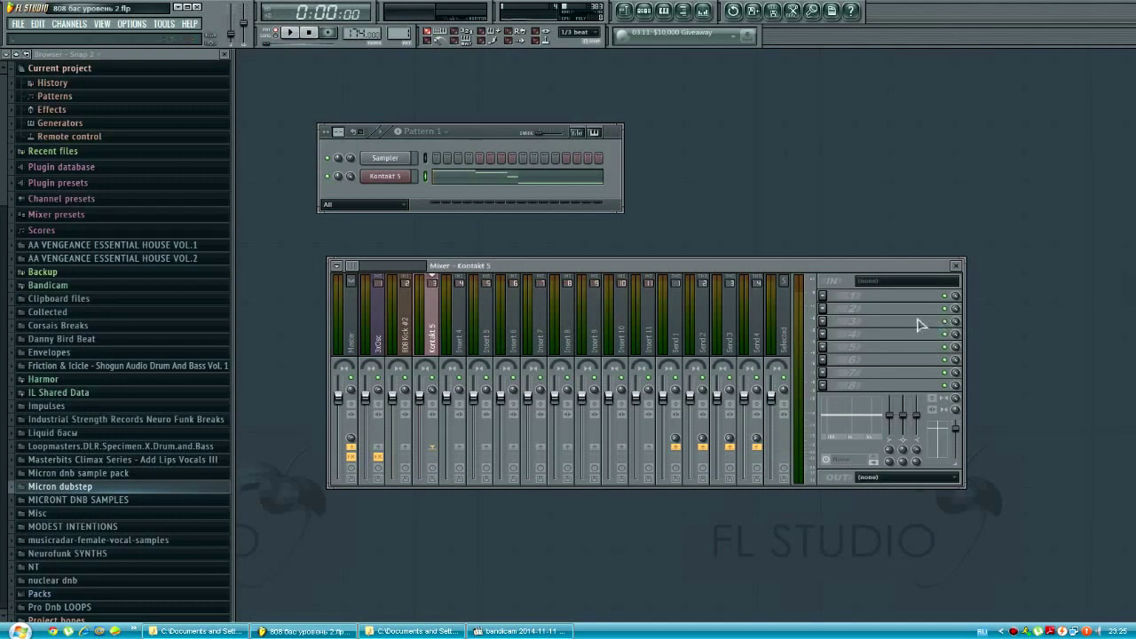
Load Fruity Parametric EQ 2 in the track's first slot, dip band 3, boost band 6 and cut the lows with band 1.
click(824, 296)
mouse_move(844, 314)
click(1046, 22)
drag(372, 232, 399, 257)
drag(462, 232, 467, 210)
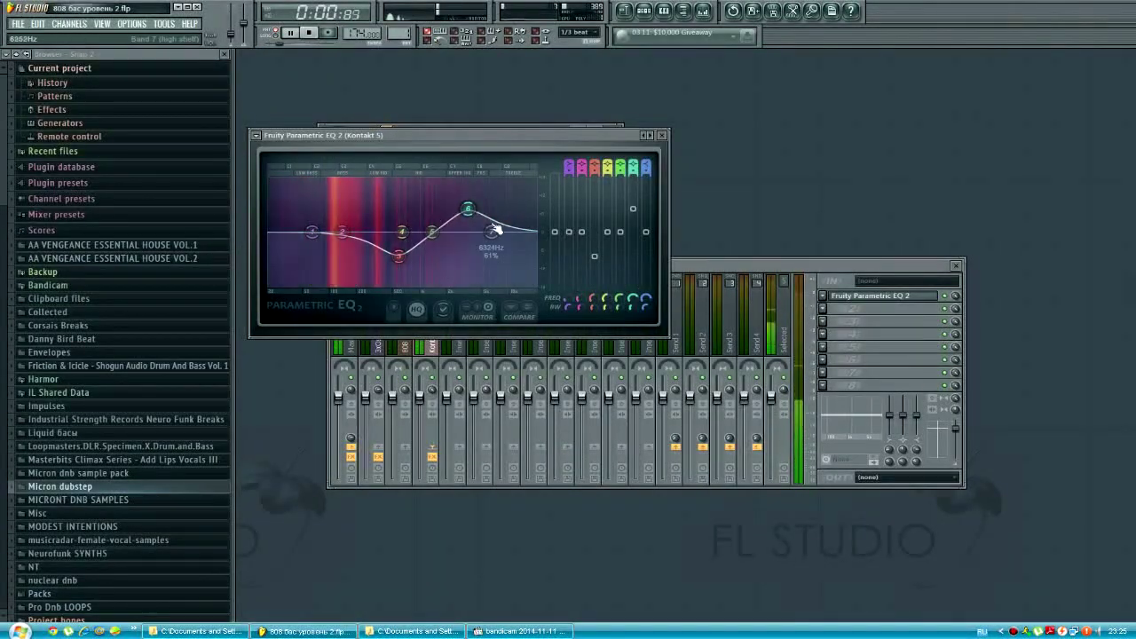
drag(313, 232, 291, 285)
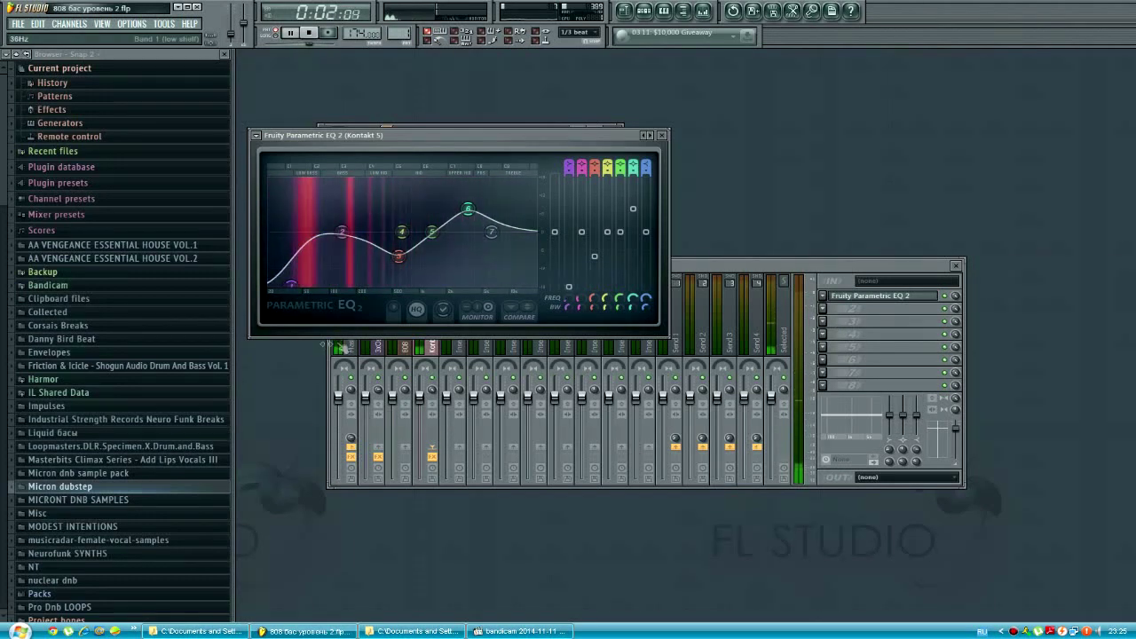
Load Fruity WaveShaper in the second effect slot and bend its curve upward with an added point.
click(870, 308)
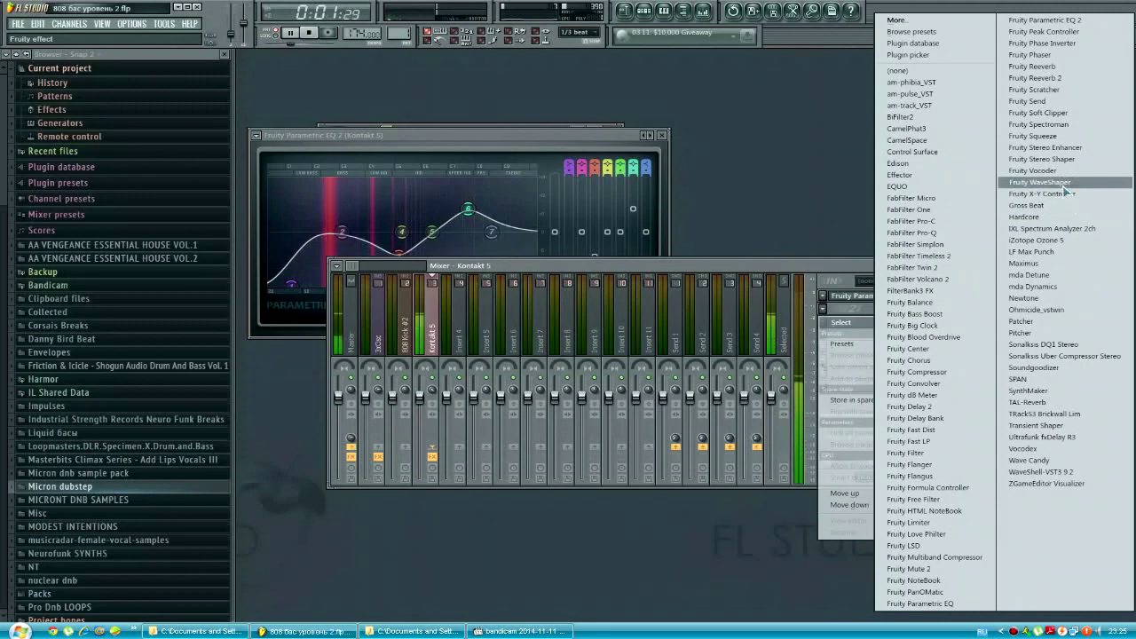
click(1039, 182)
right_click(321, 246)
drag(328, 278, 325, 263)
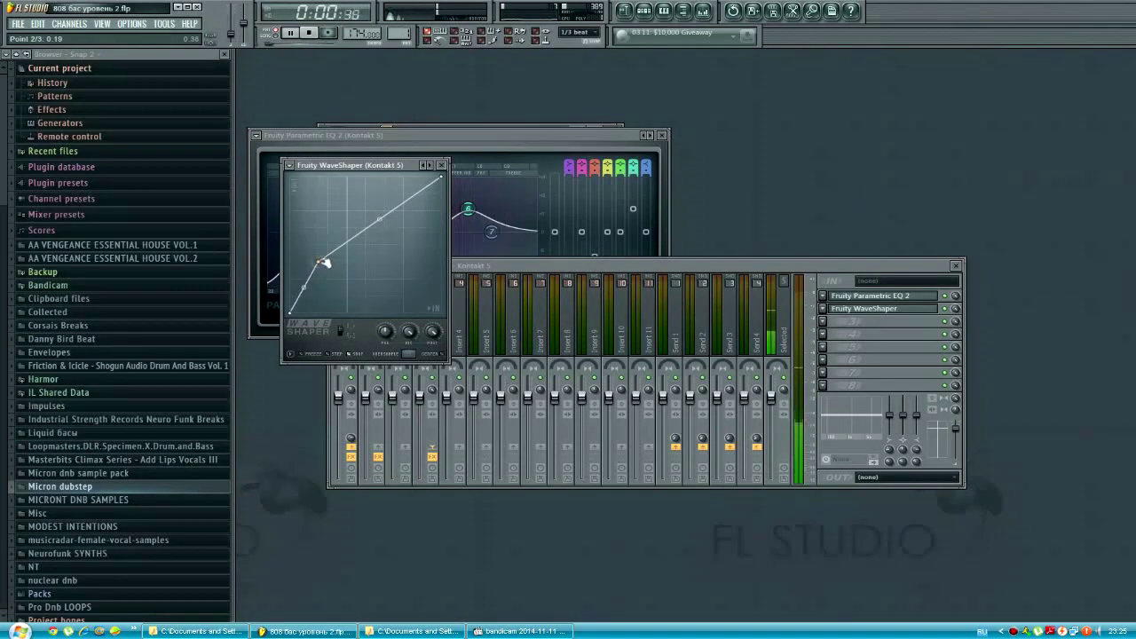
Open the Kontakt 5 riff in the piano roll, select all its notes and transpose them down.
click(643, 11)
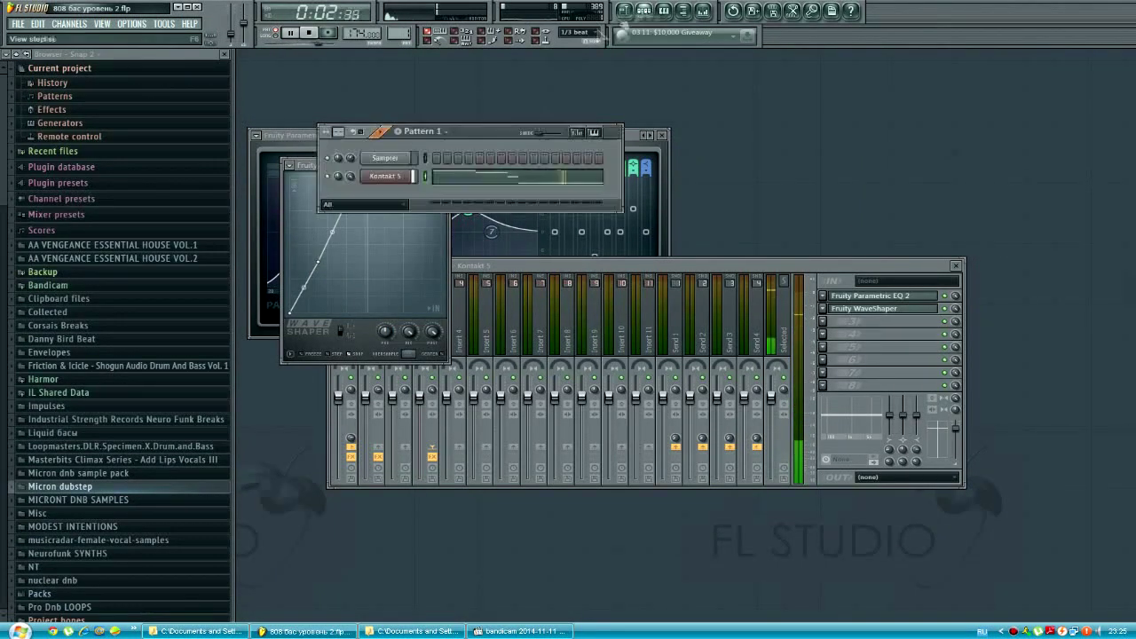
click(495, 178)
click(495, 178)
click(495, 178)
key(ctrl+a)
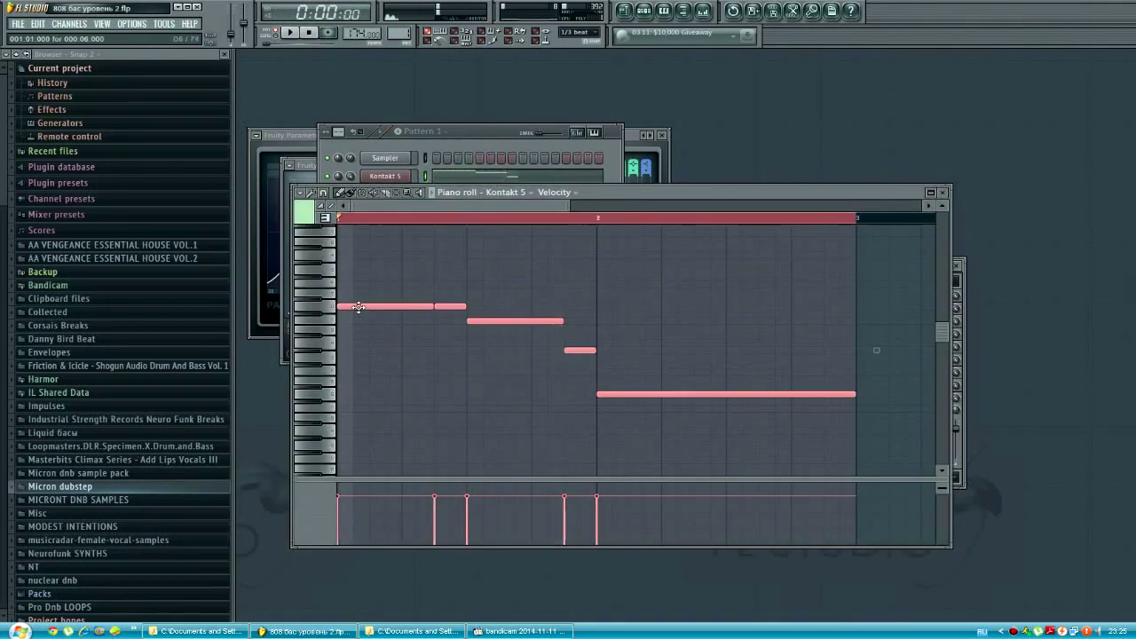
key(ctrl+Down)
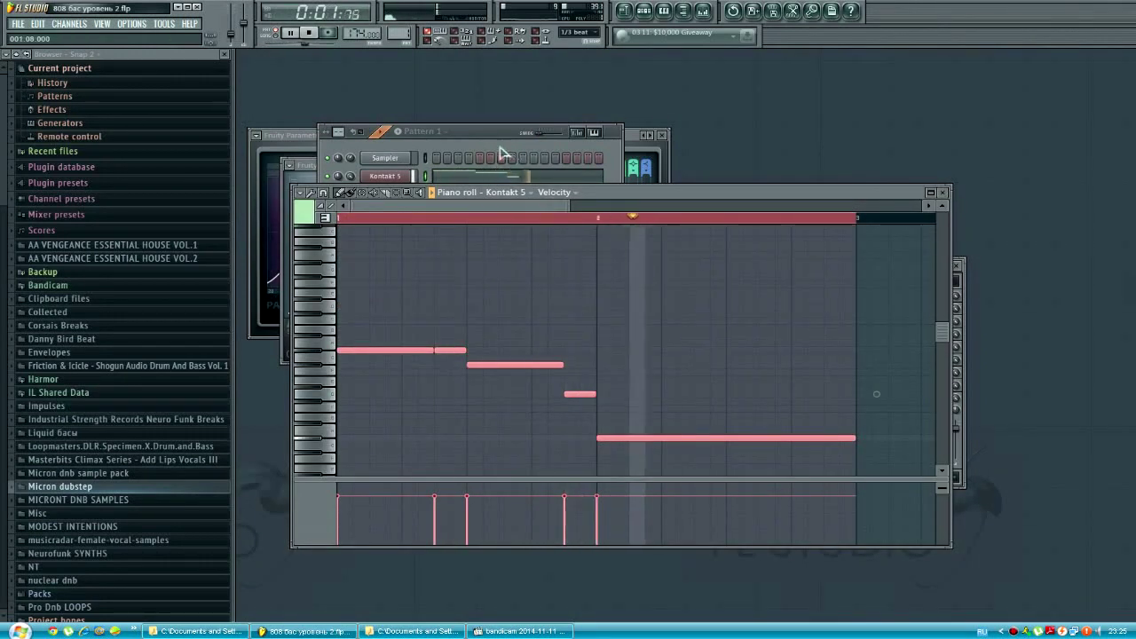
Open the Kontakt 5 bass instrument for editing and show its Wave Editor.
click(384, 176)
click(386, 313)
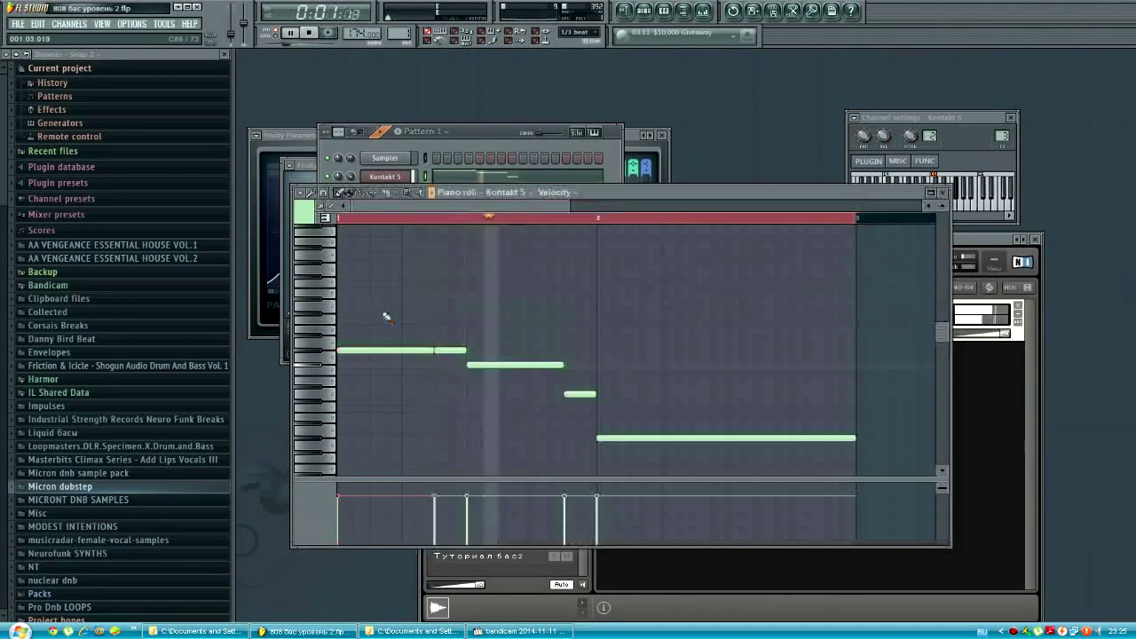
click(704, 12)
click(988, 347)
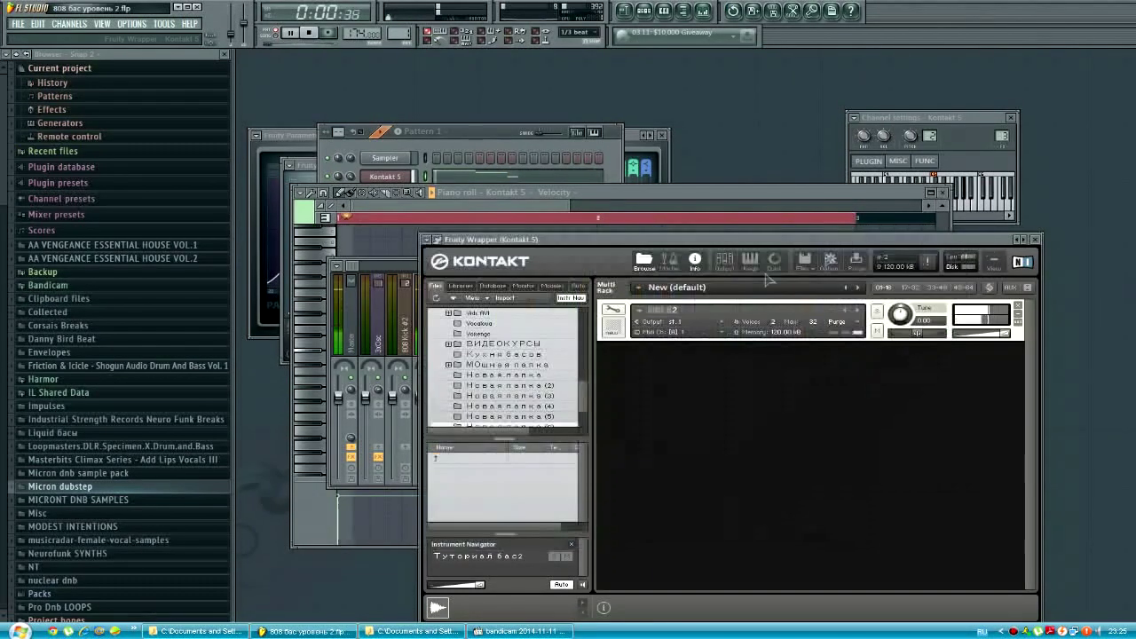
click(614, 310)
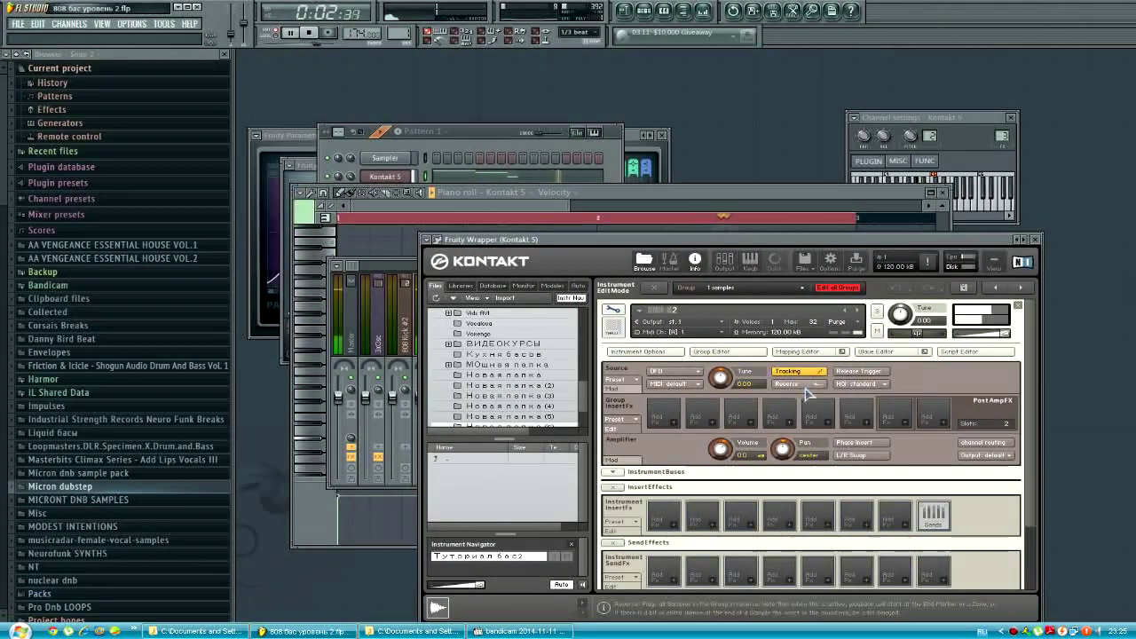
click(879, 352)
Trim the bass sample to start at about 1664 and end at about 21558 while playing the riff.
key(space)
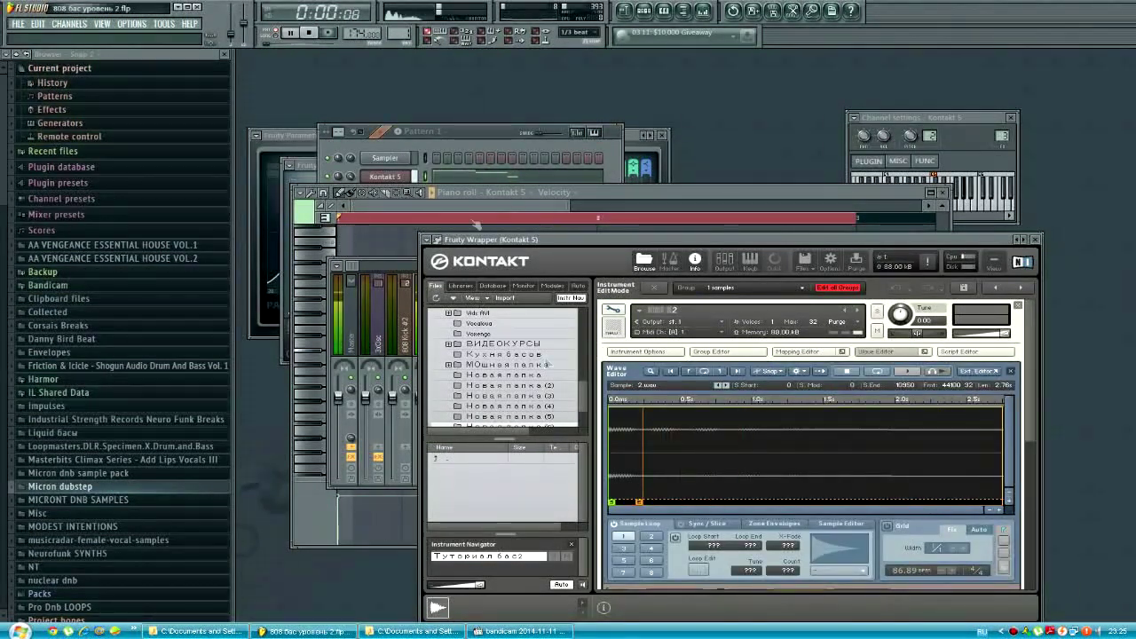
drag(640, 503, 661, 503)
click(384, 183)
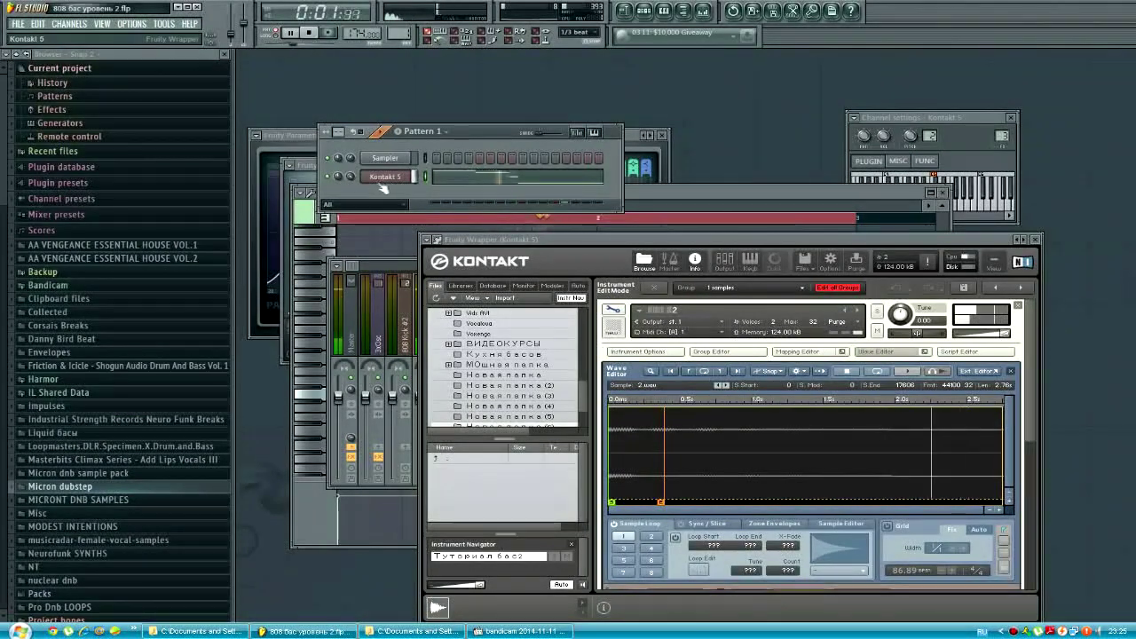
drag(611, 502, 674, 503)
key(space)
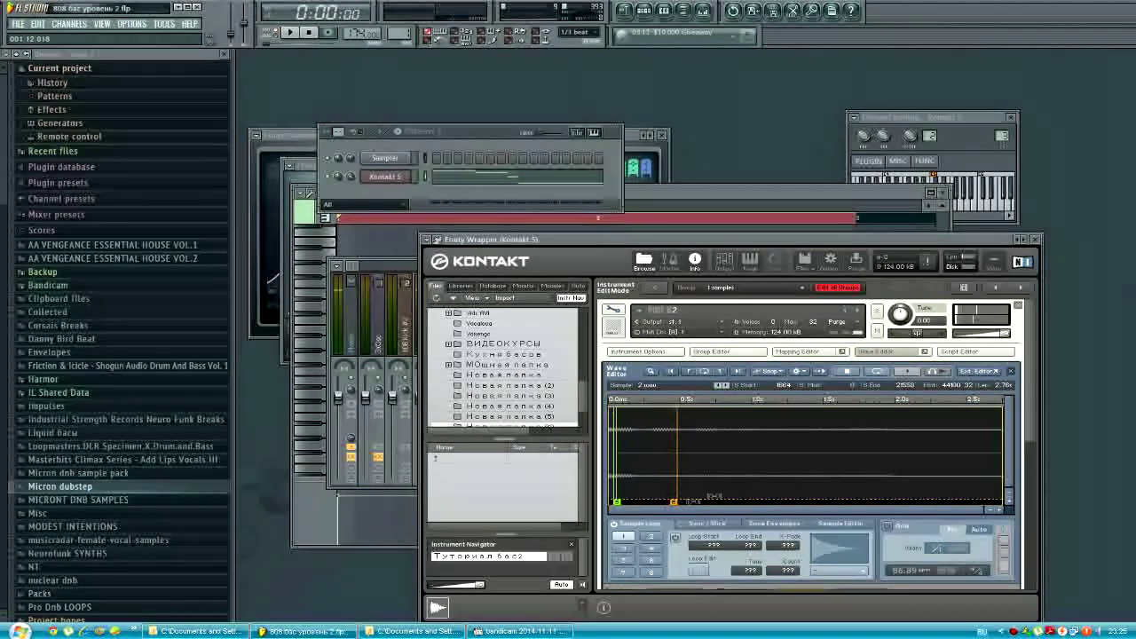
key(space)
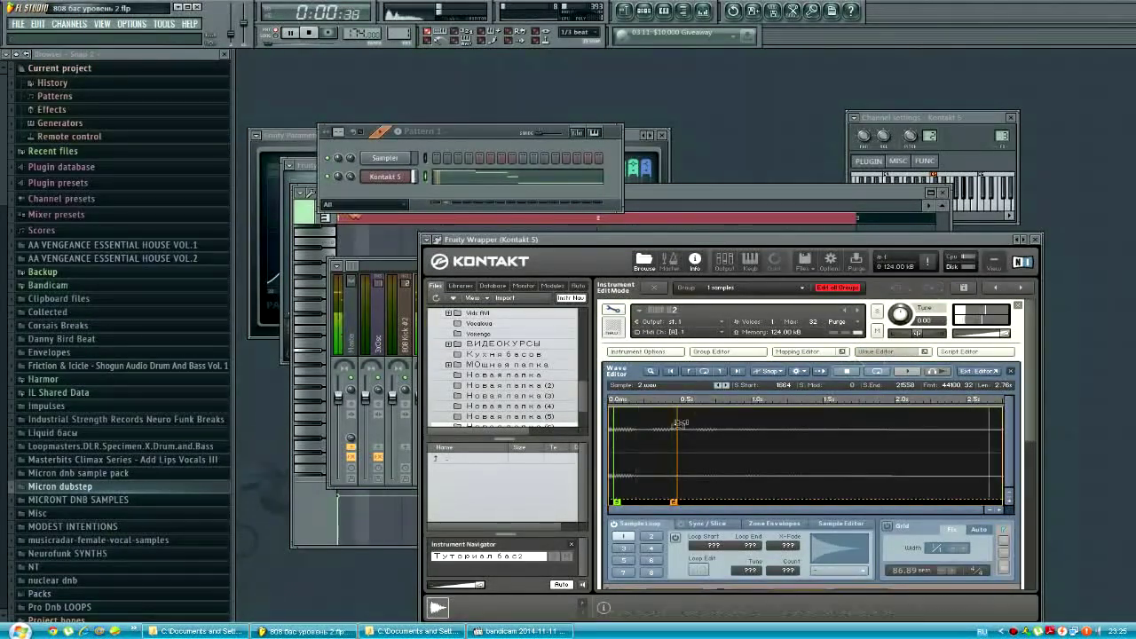
Close the Wave Editor, adjust the instrument's amplifier volume and reopen the riff in the piano roll.
click(876, 352)
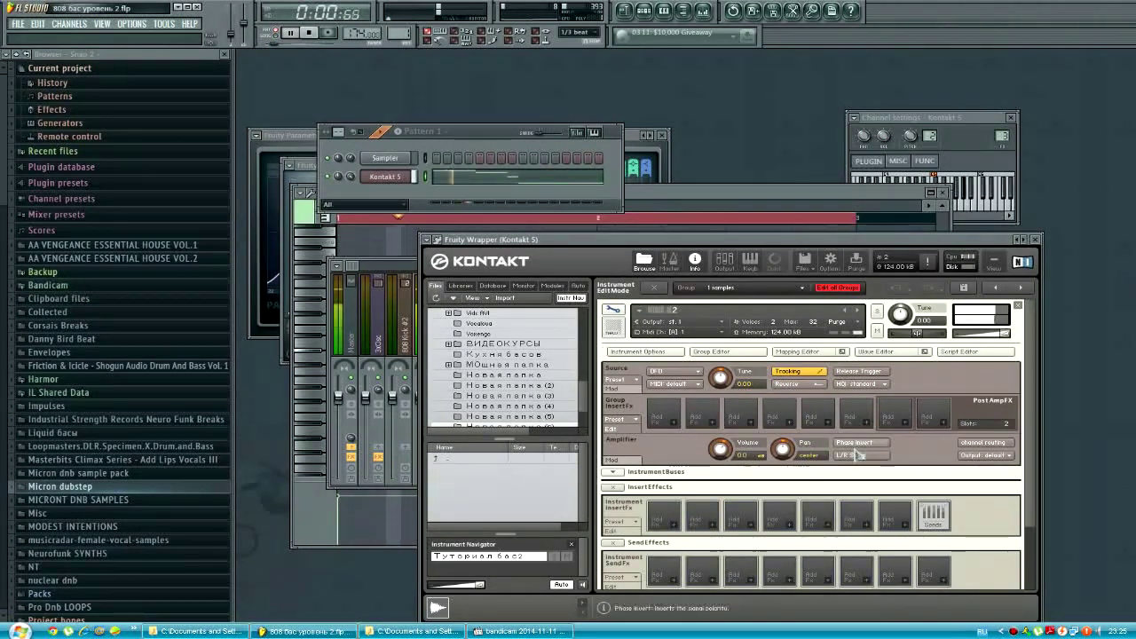
drag(721, 449, 726, 465)
click(480, 179)
click(480, 179)
key(space)
Clone the Kontakt 5 channel with its riff, open the clone's piano roll and play both layers together.
right_click(391, 176)
click(464, 288)
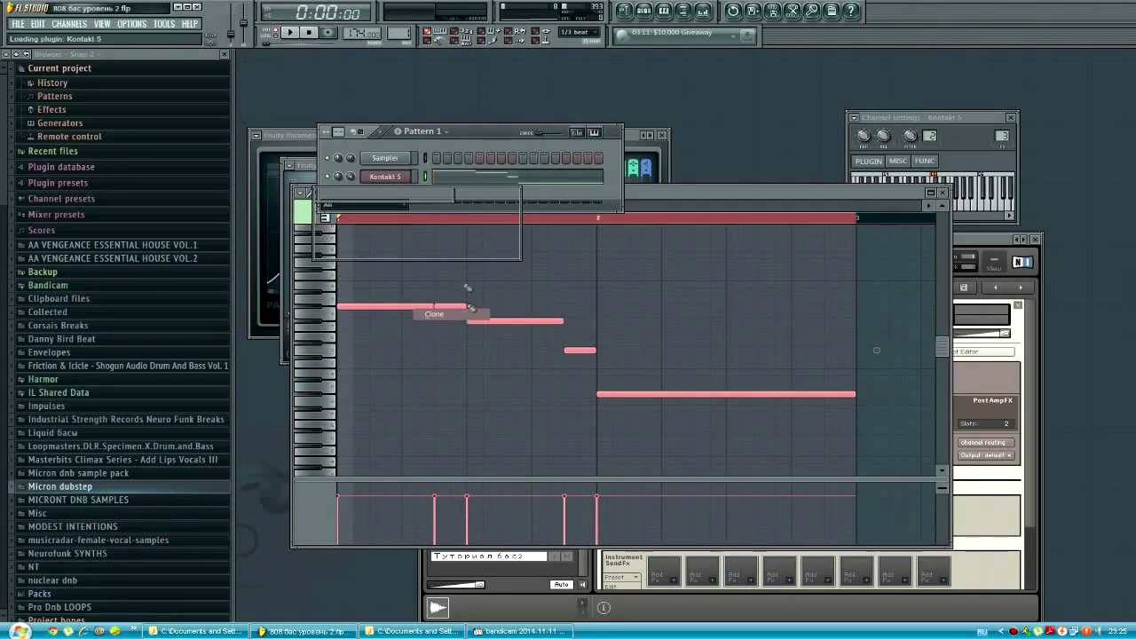
right_click(393, 201)
click(435, 188)
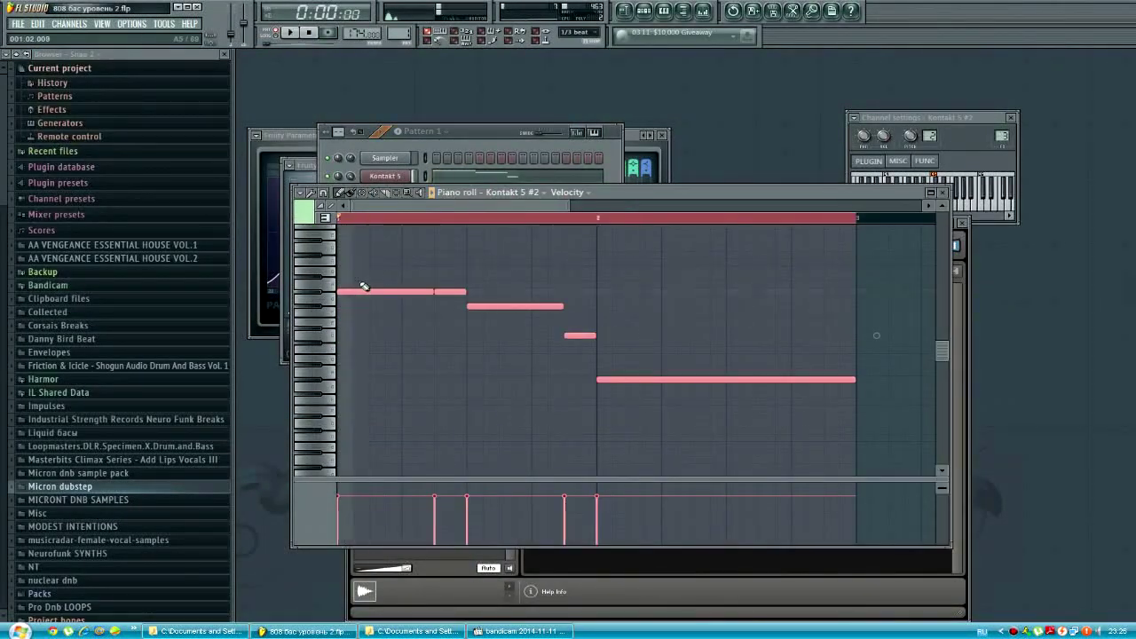
key(space)
Open the cloned Kontakt 5 #2 instrument's Wave Editor and enable sample loop 1.
click(375, 146)
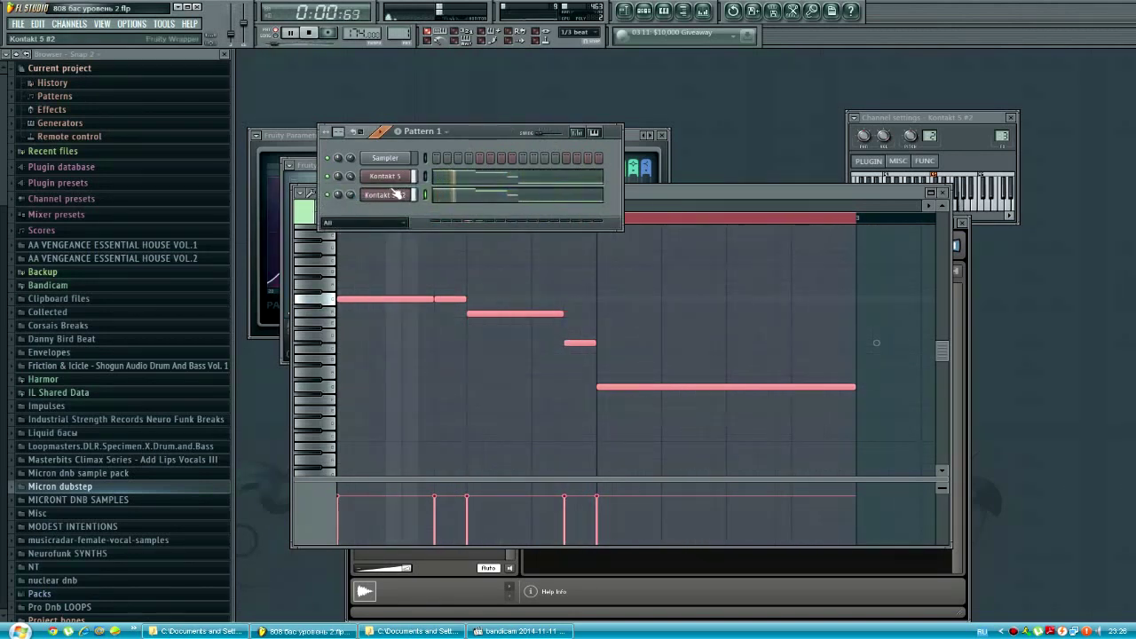
click(385, 194)
click(540, 294)
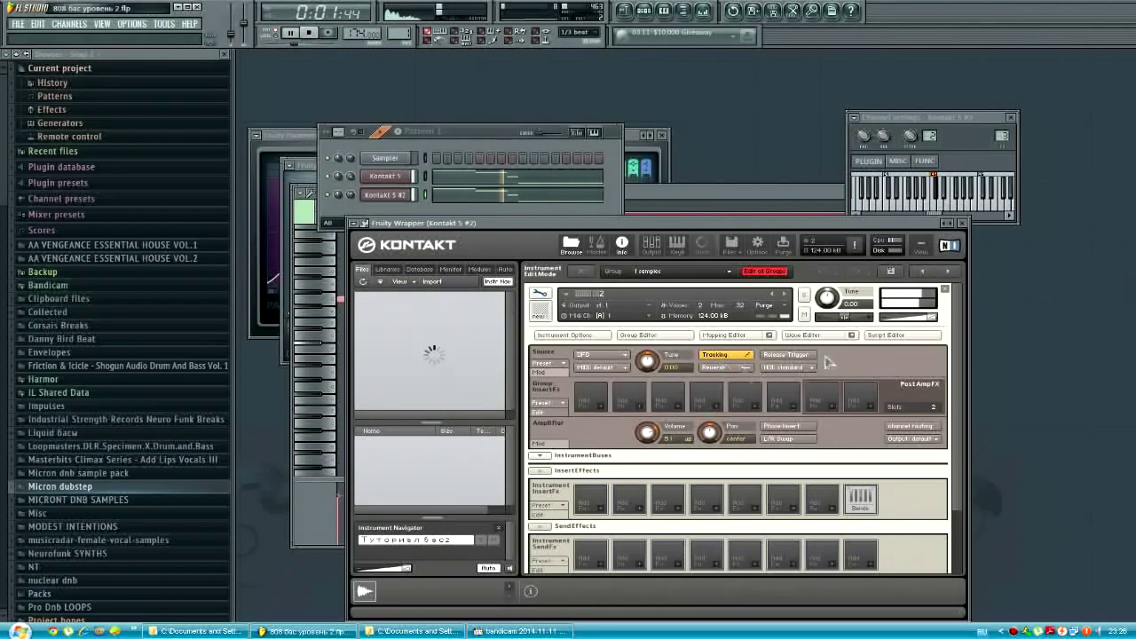
click(804, 334)
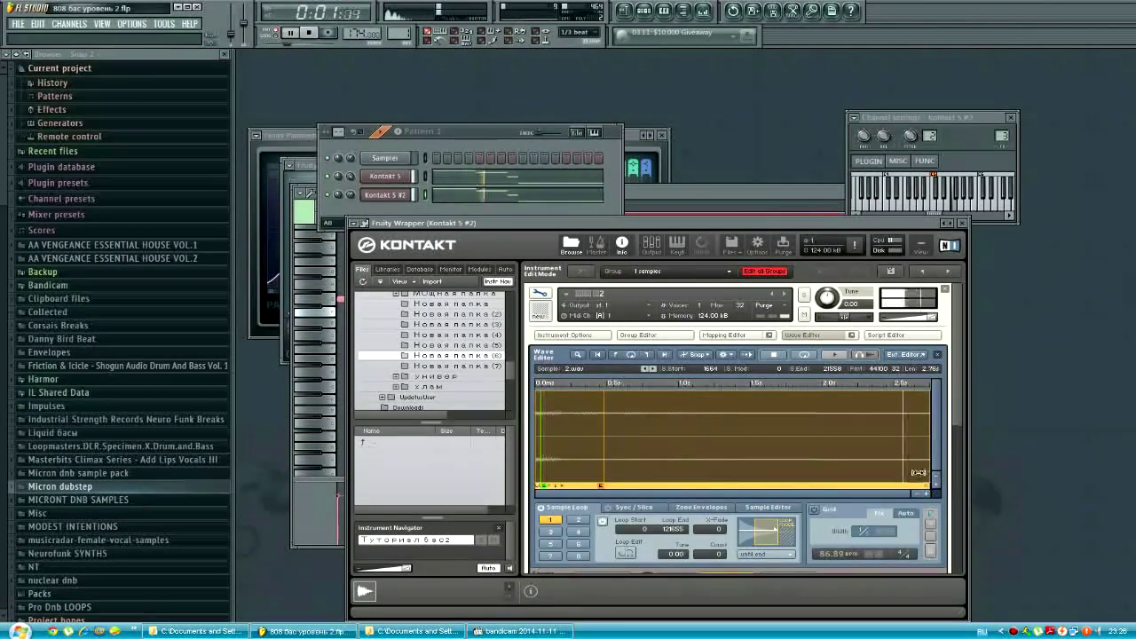
Place two Pattern 1 clips back to back on Track 1 of the playlist, starting at bar 1.
click(476, 171)
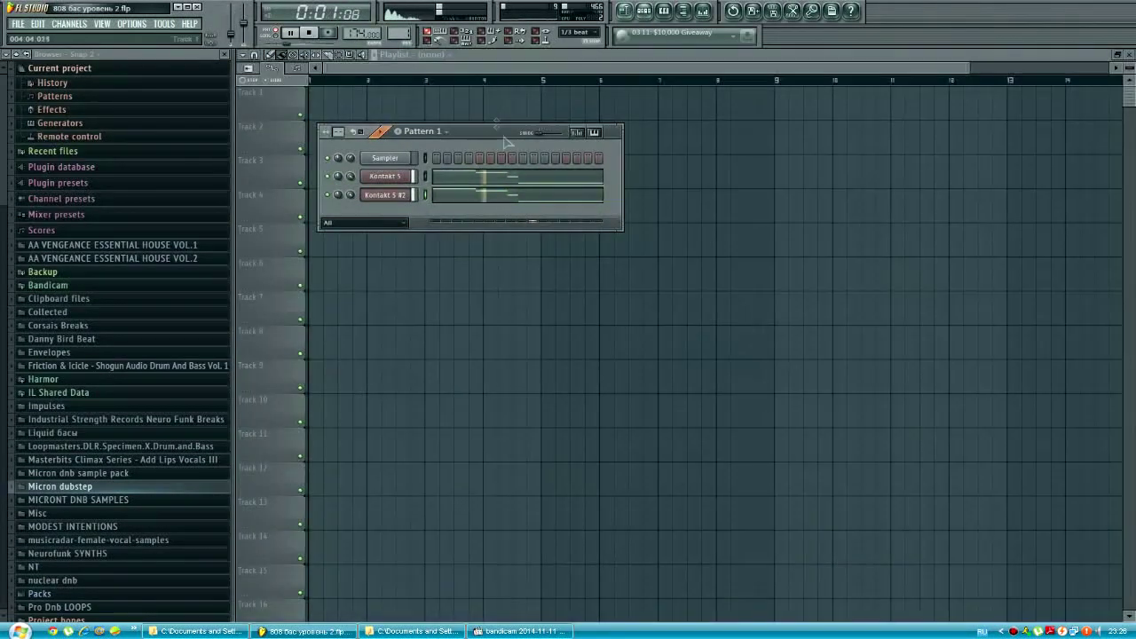
key(F6)
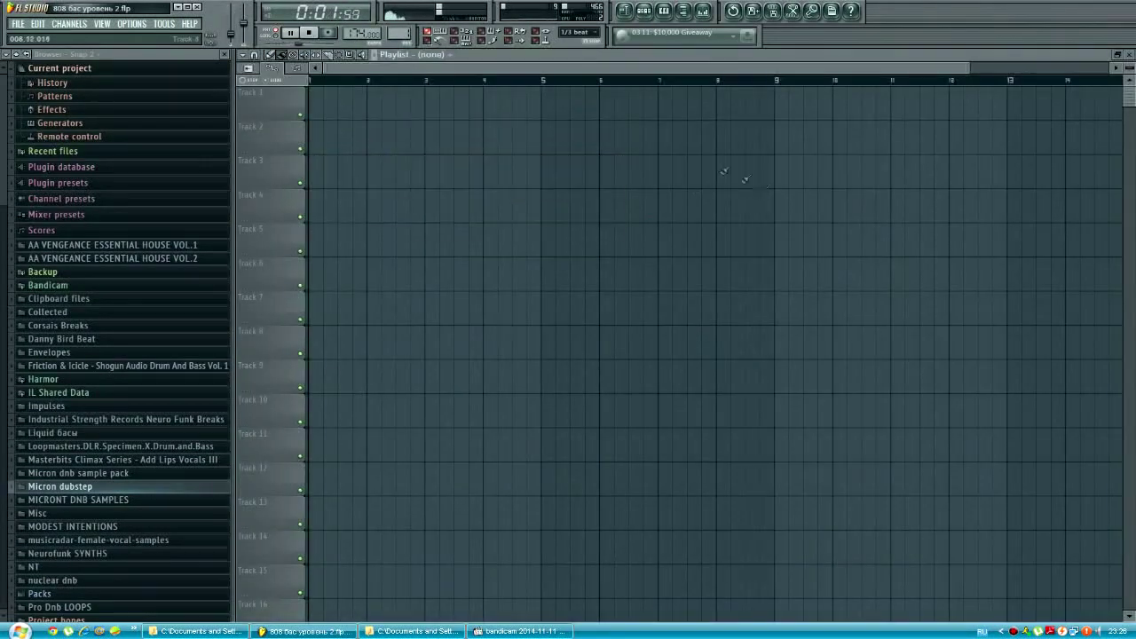
click(562, 124)
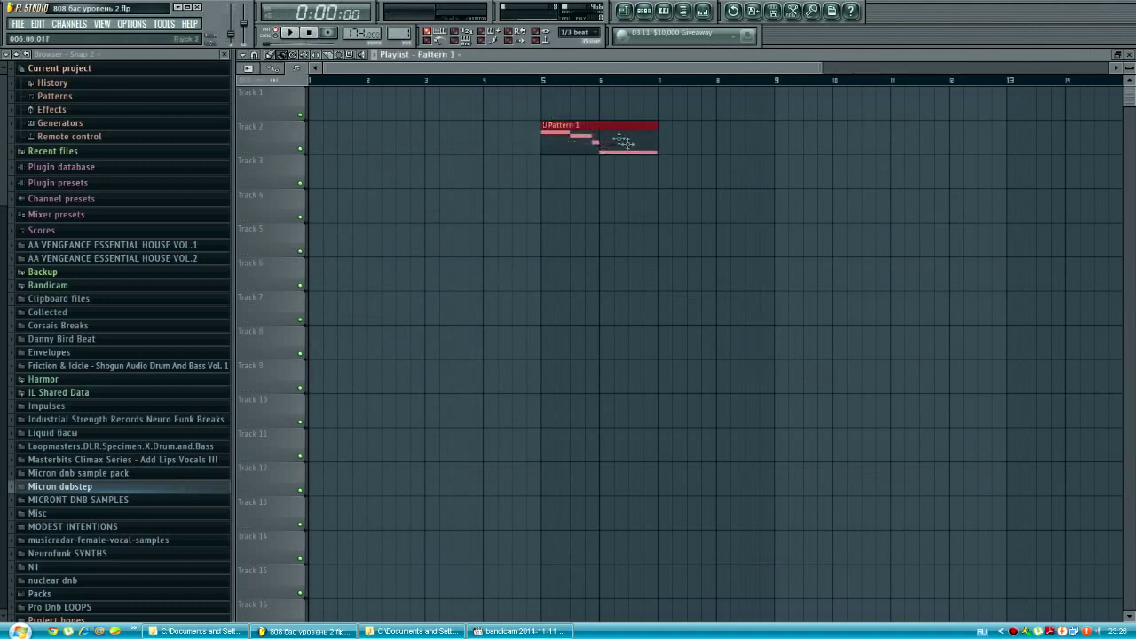
drag(624, 142, 391, 108)
drag(508, 99, 451, 100)
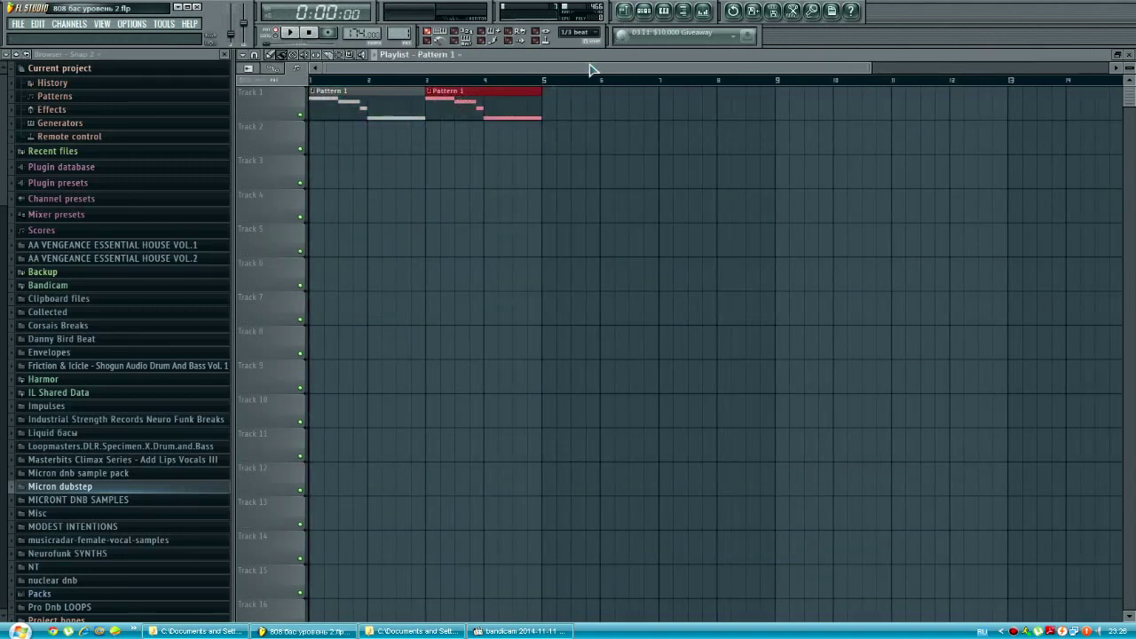
Duplicate the two Pattern 1 clips on Track 1 so the riff repeats from bar 5 through bar 8.
mouse_move(573, 106)
mouse_down()
mouse_move(558, 105)
mouse_move(714, 104)
mouse_up()
drag(4, 294, 8, 603)
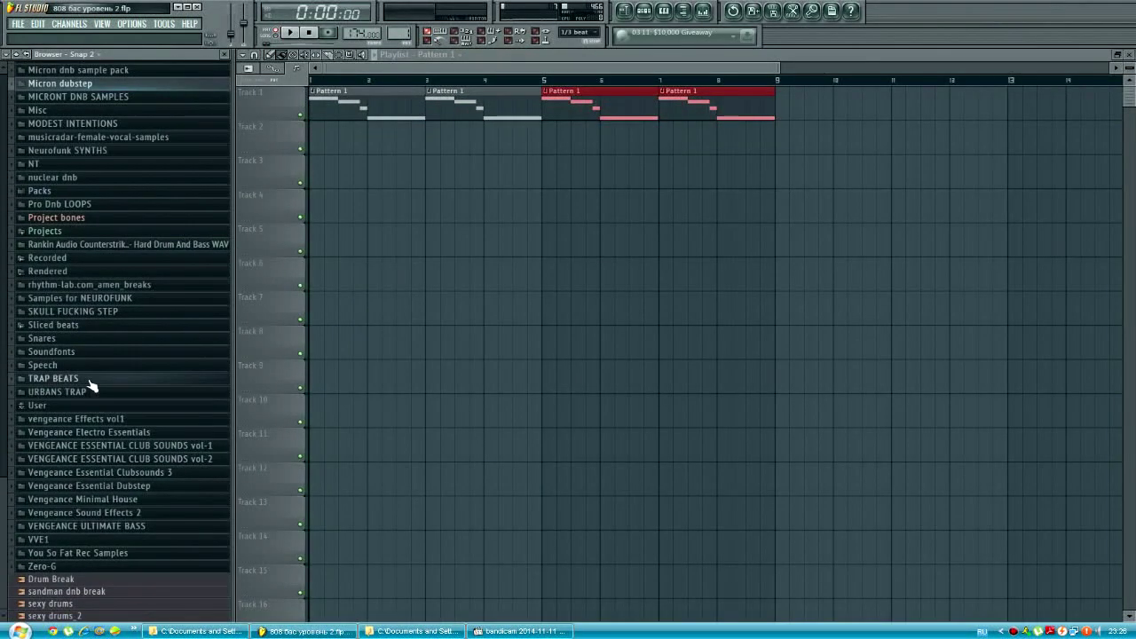
scroll(92, 387, up, 5)
Inspect the Fruity WaveShaper curve and Parametric EQ 2 settings on the Kontakt 5 mixer track while briefly playing the riff.
click(704, 10)
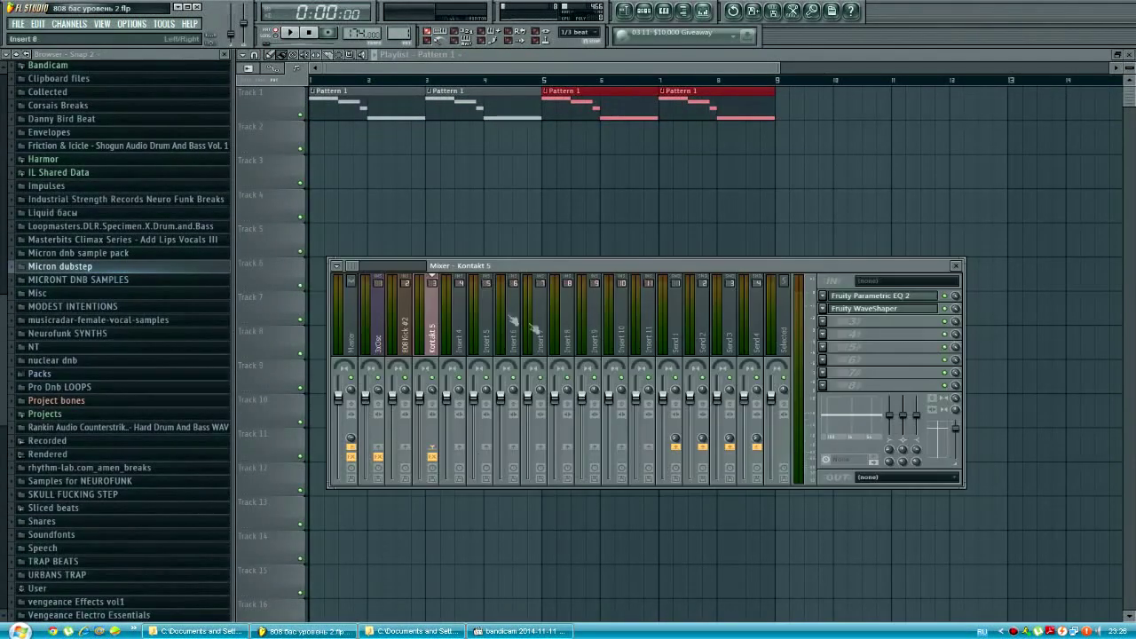
click(910, 310)
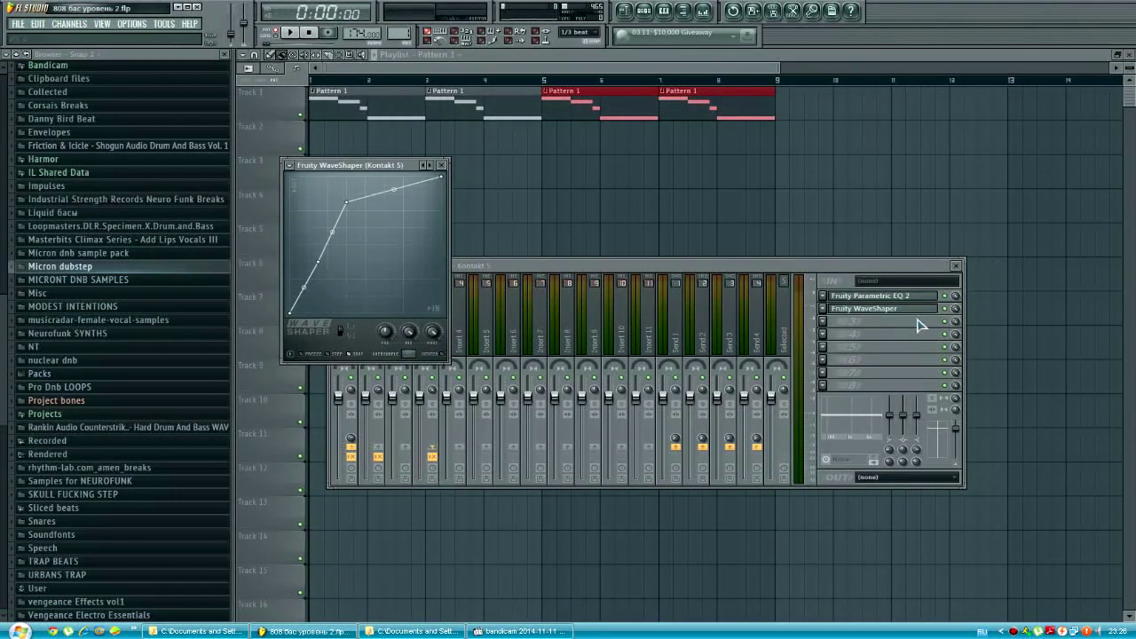
drag(371, 167, 687, 444)
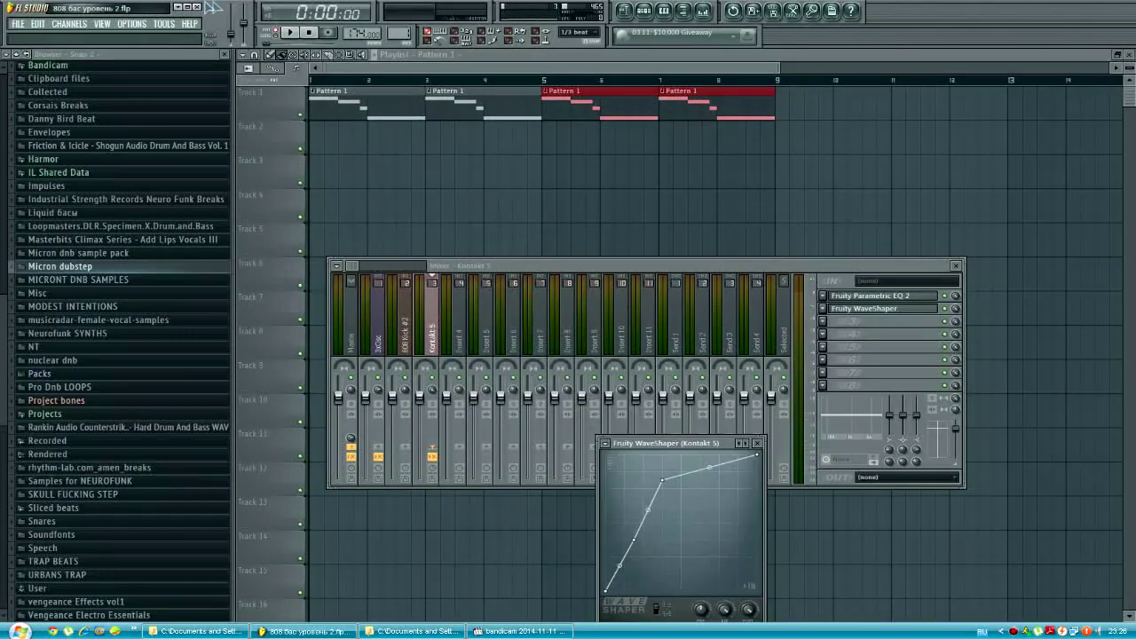
click(301, 33)
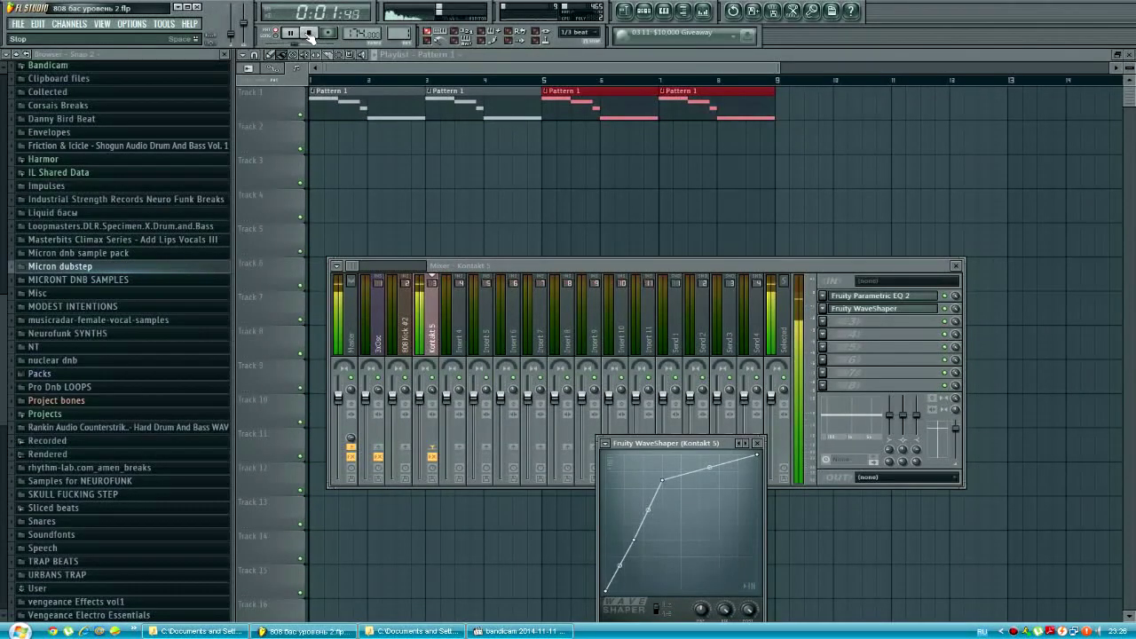
click(309, 33)
click(866, 295)
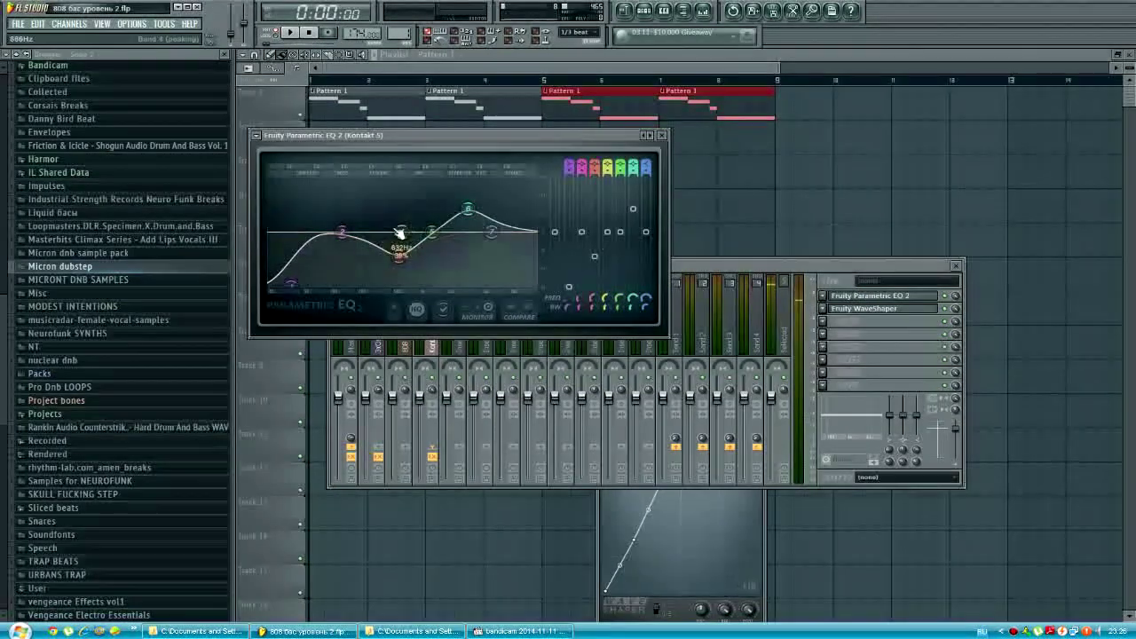
click(843, 179)
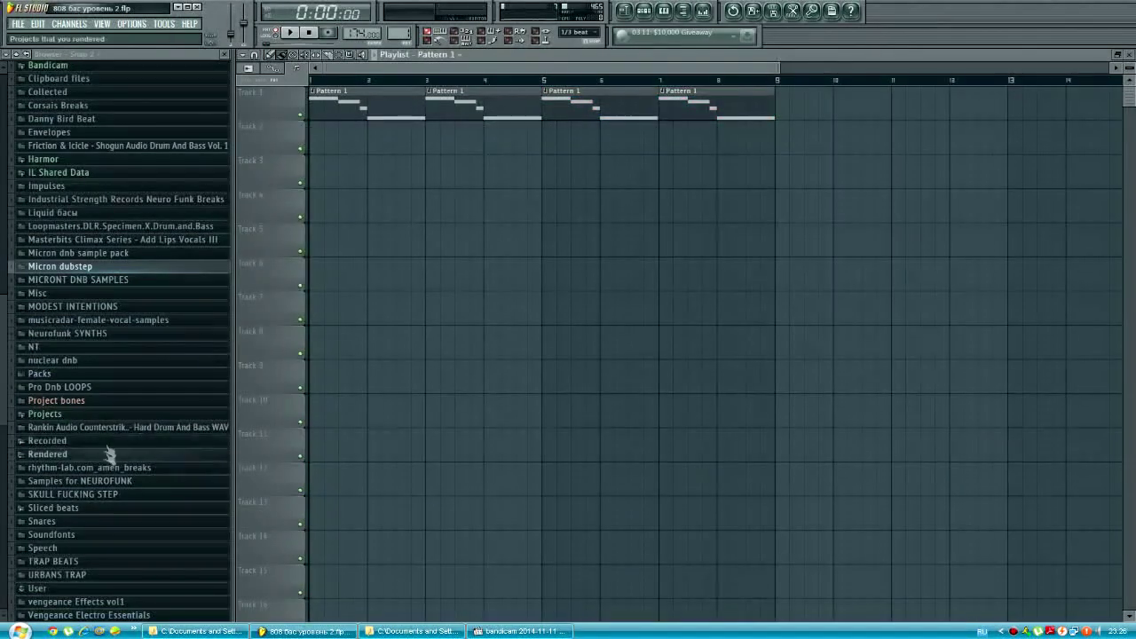
Find the drum break samples in the browser by opening Pro Dnb LOOPS, BREAKS, Breaks [1bar Loops - Shufflers].
scroll(111, 454, down, 5)
scroll(112, 436, down, 3)
scroll(177, 537, up, 5)
scroll(160, 546, down, 5)
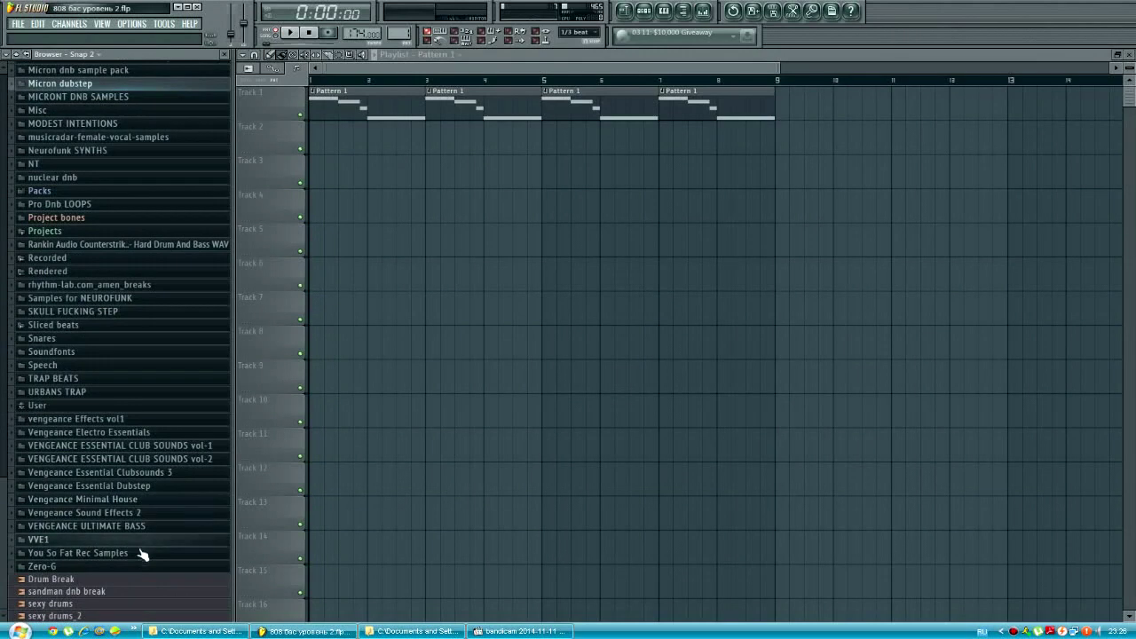
scroll(97, 479, up, 3)
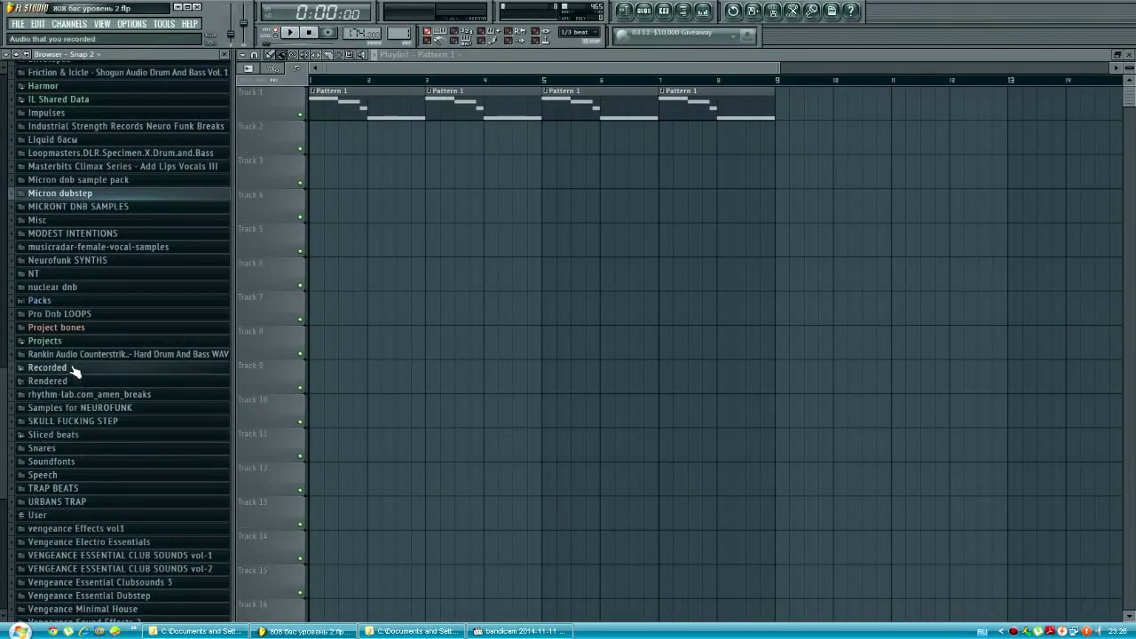
click(71, 314)
click(81, 328)
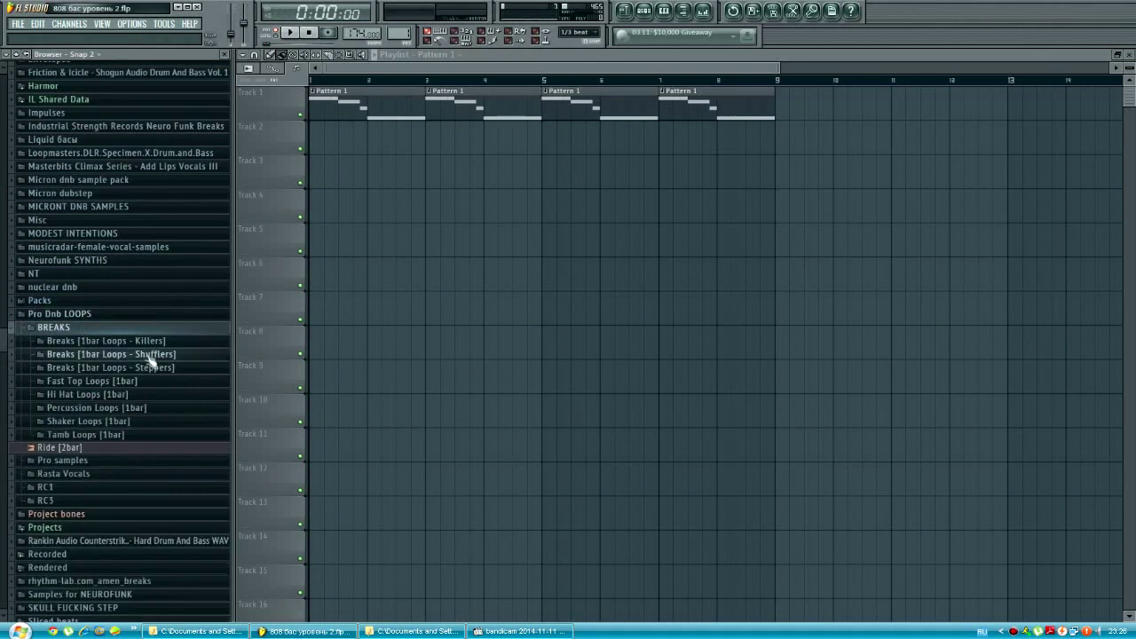
click(149, 357)
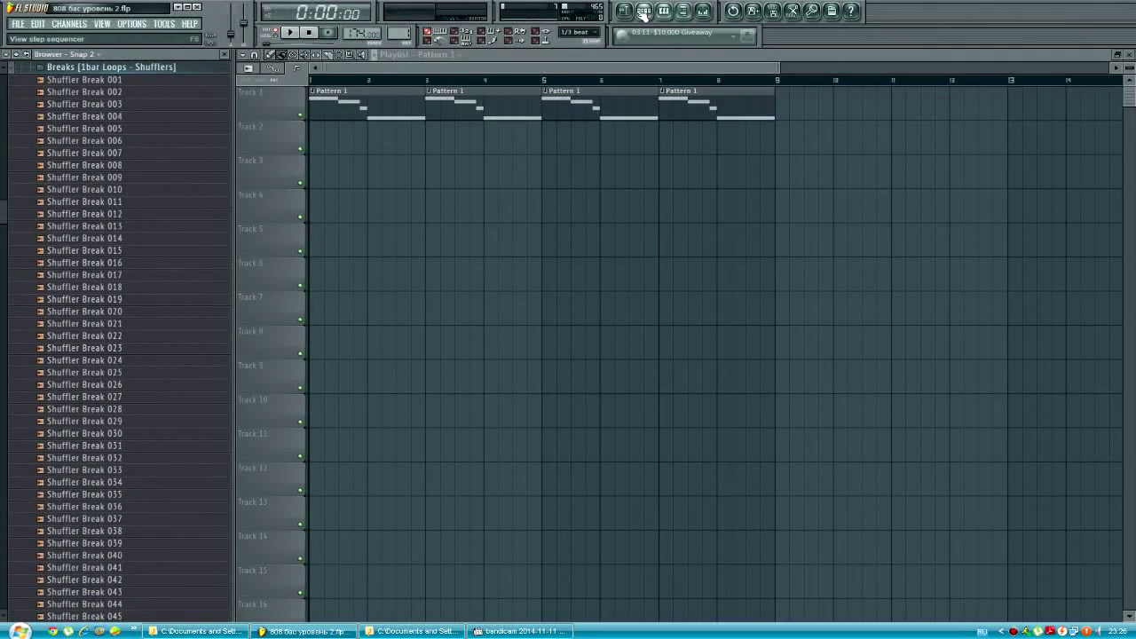
Switch to Pattern 2 and load Shuffler Break 020 into a new Fruity Slicer channel.
click(644, 12)
scroll(405, 34, up, 1)
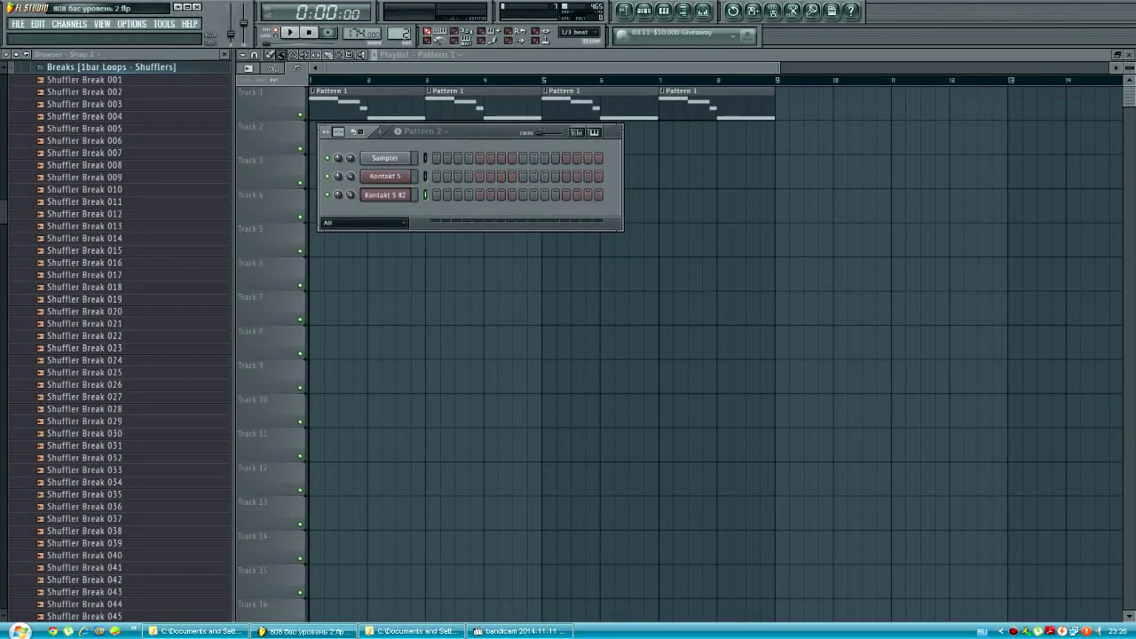
right_click(102, 314)
click(178, 390)
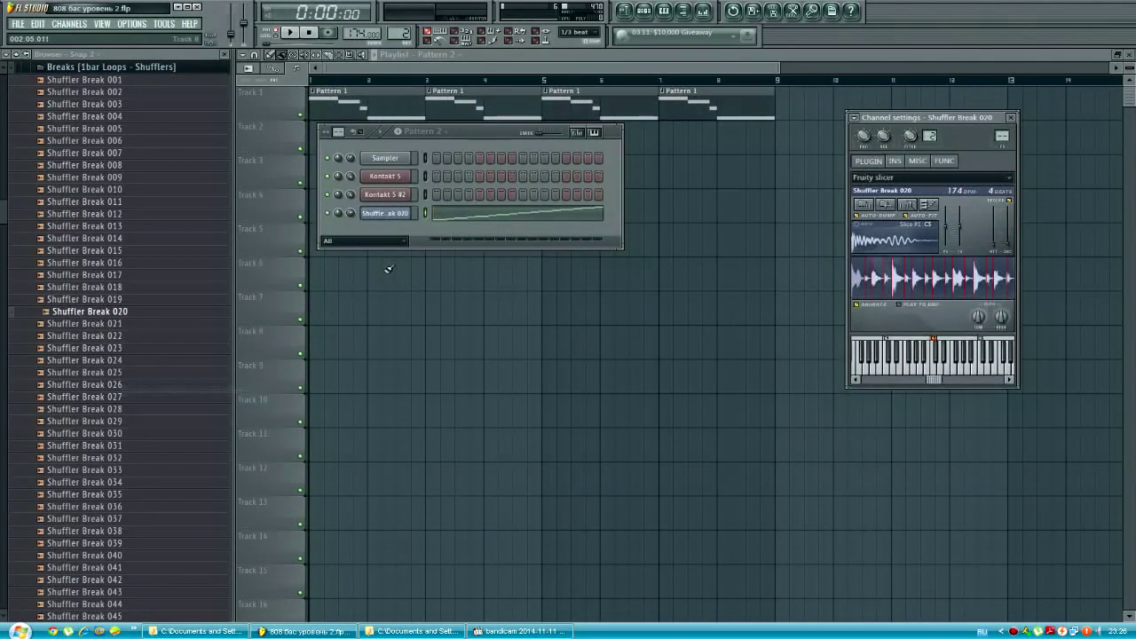
Fill Track 2 of the playlist with eight Pattern 2 clips across bars 1 to 8, beneath the bass riff.
key(F12)
mouse_move(325, 145)
mouse_down()
mouse_move(752, 145)
mouse_move(717, 148)
mouse_up()
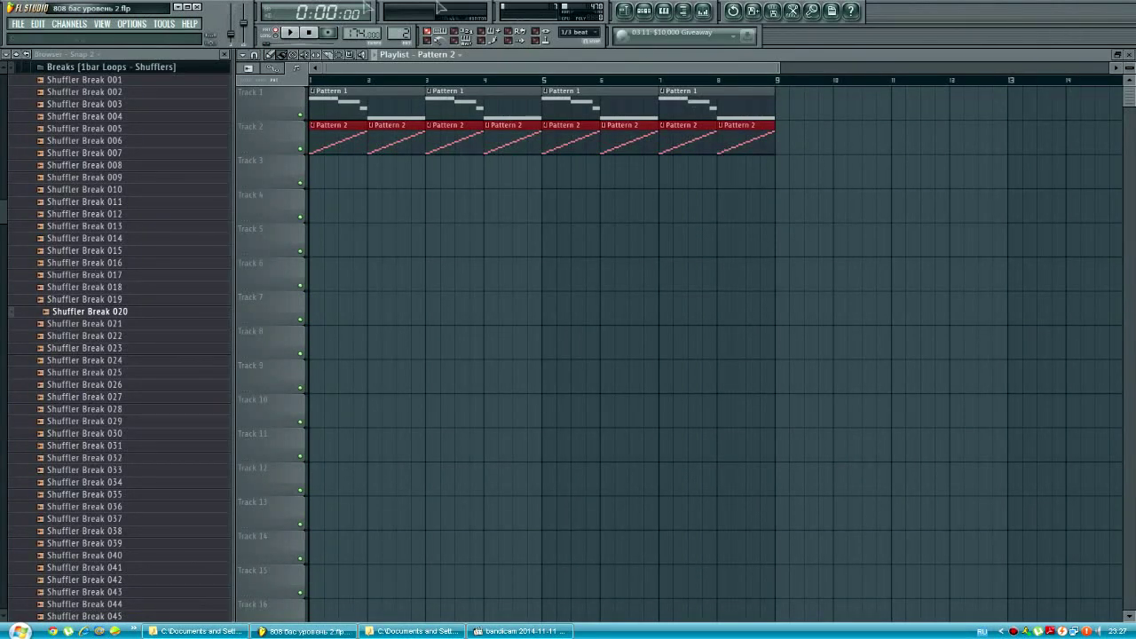
click(646, 11)
click(645, 10)
Play the bass riff together with the drum break and delete all clips from the playlist.
key(space)
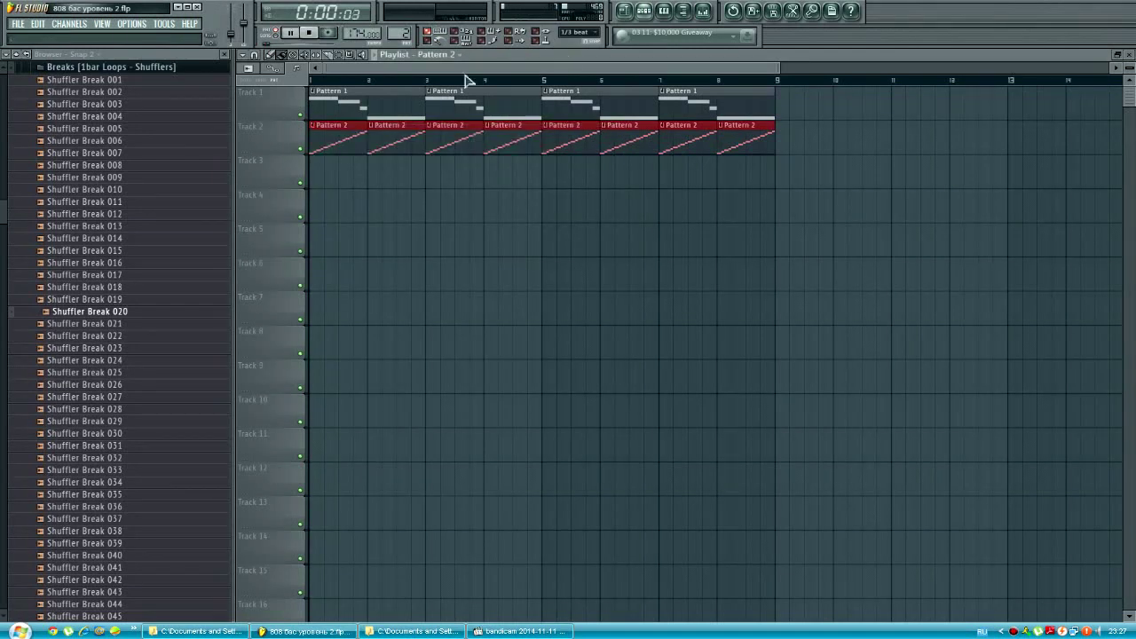
key(F6)
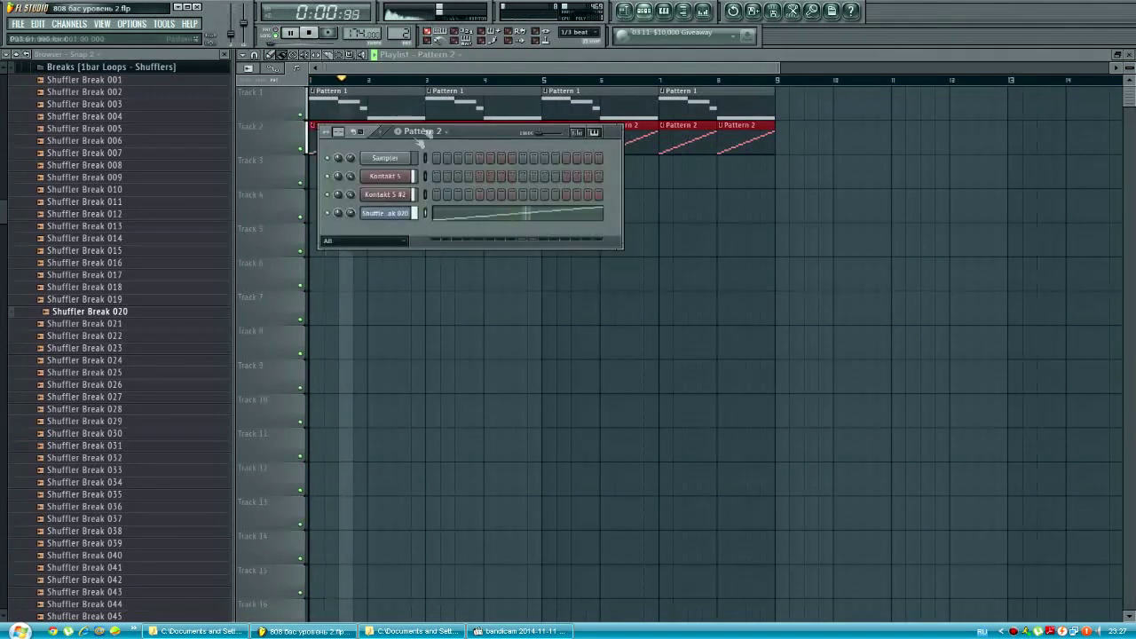
key(F6)
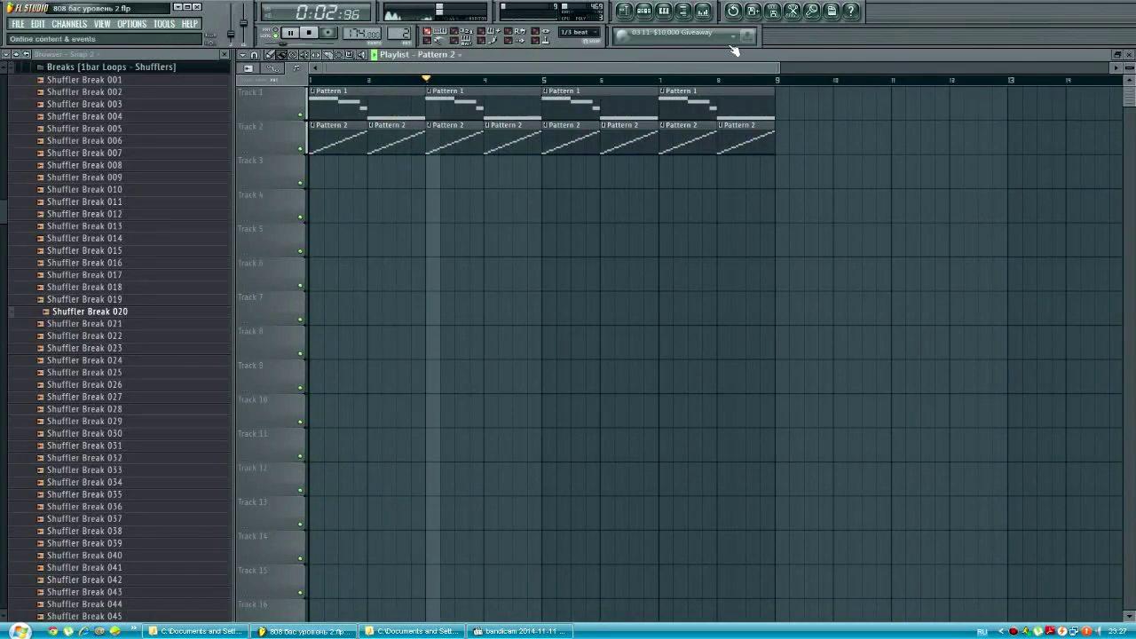
key(space)
key(ctrl+a)
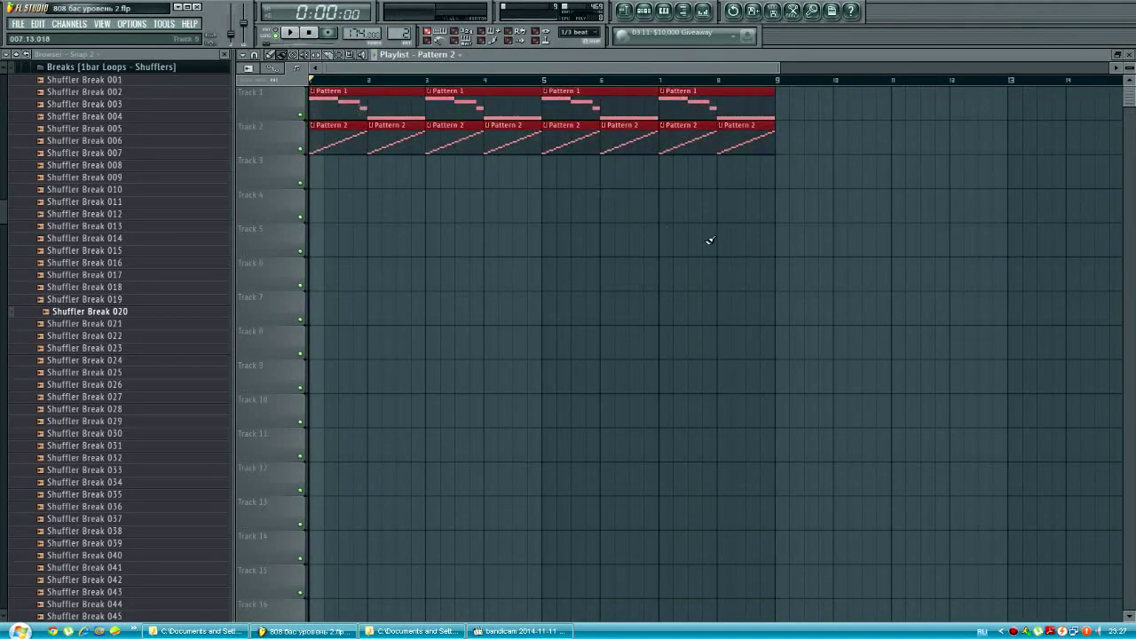
key(Delete)
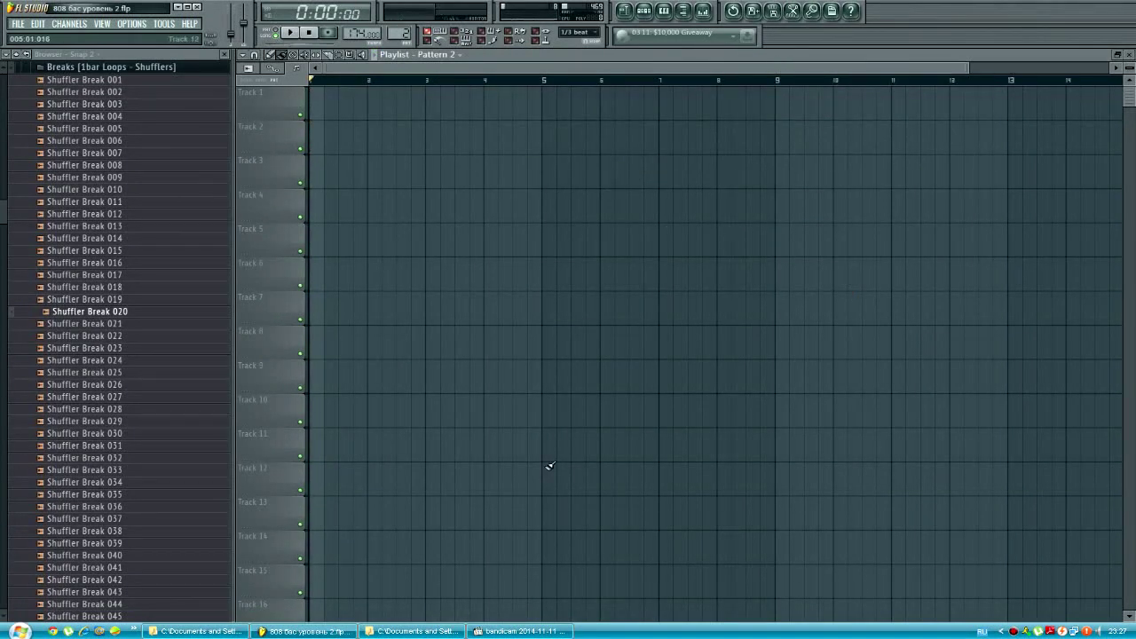